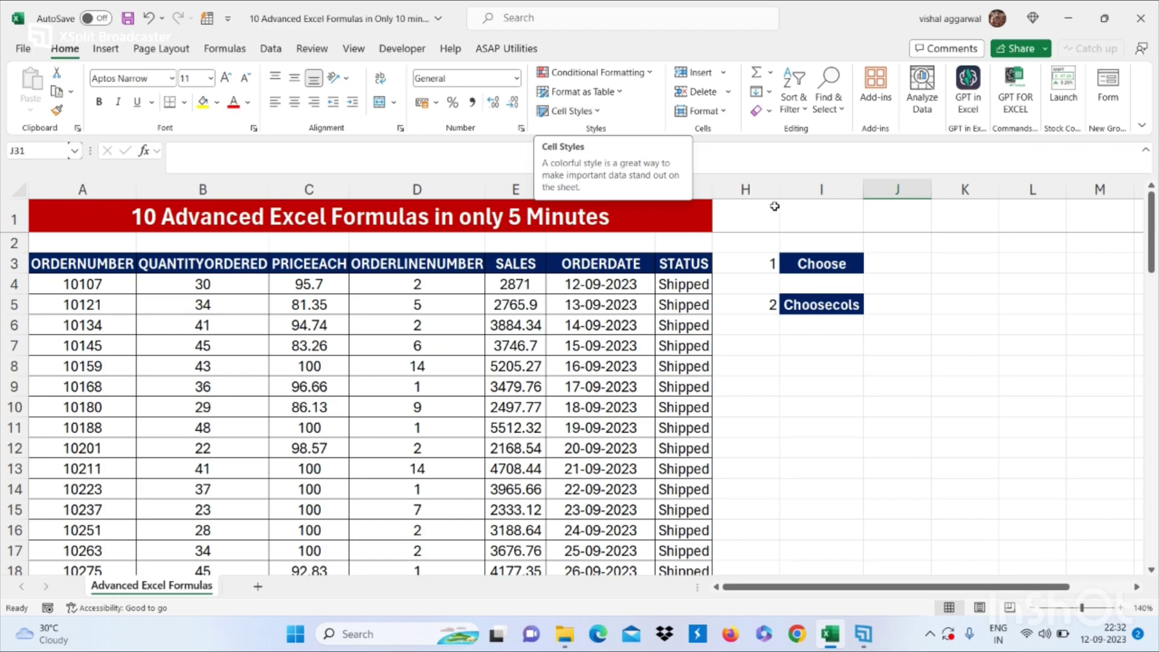
- Start a CHOOSE formula in J3 with index 2
click(895, 272)
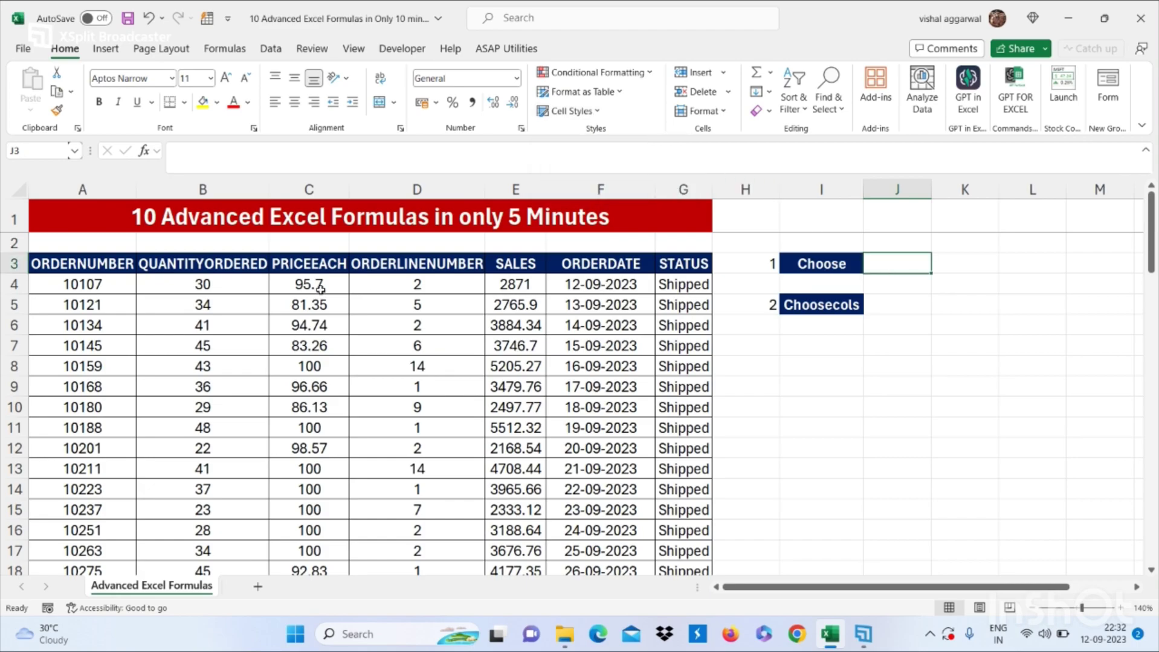
drag(145, 261, 380, 401)
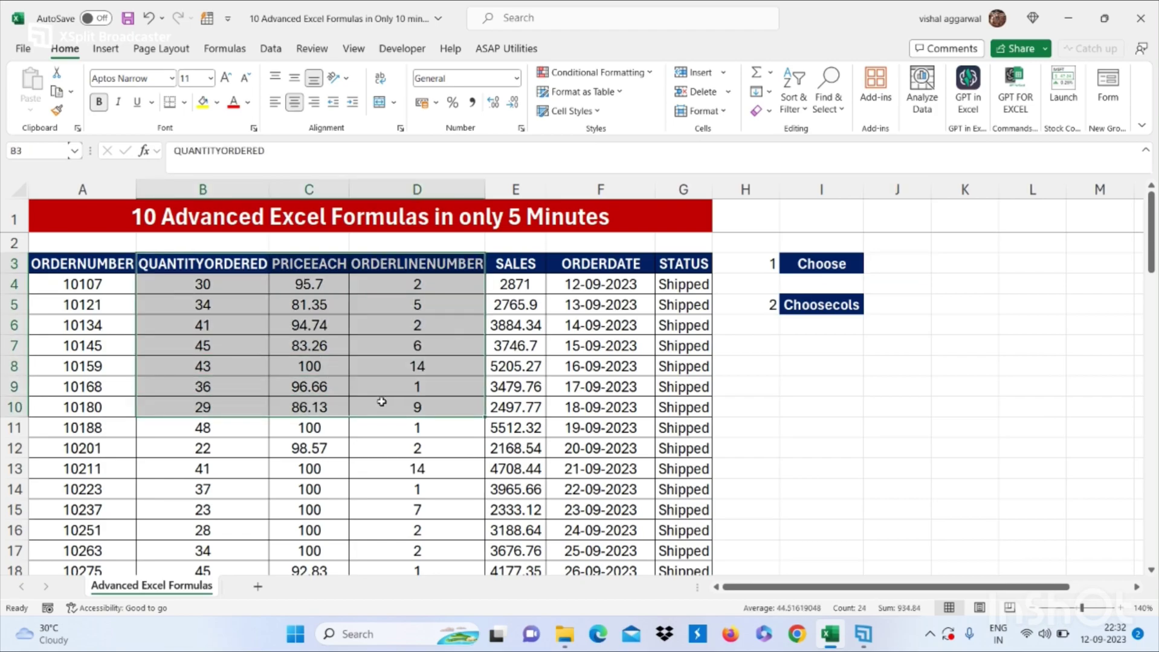
click(380, 401)
click(881, 269)
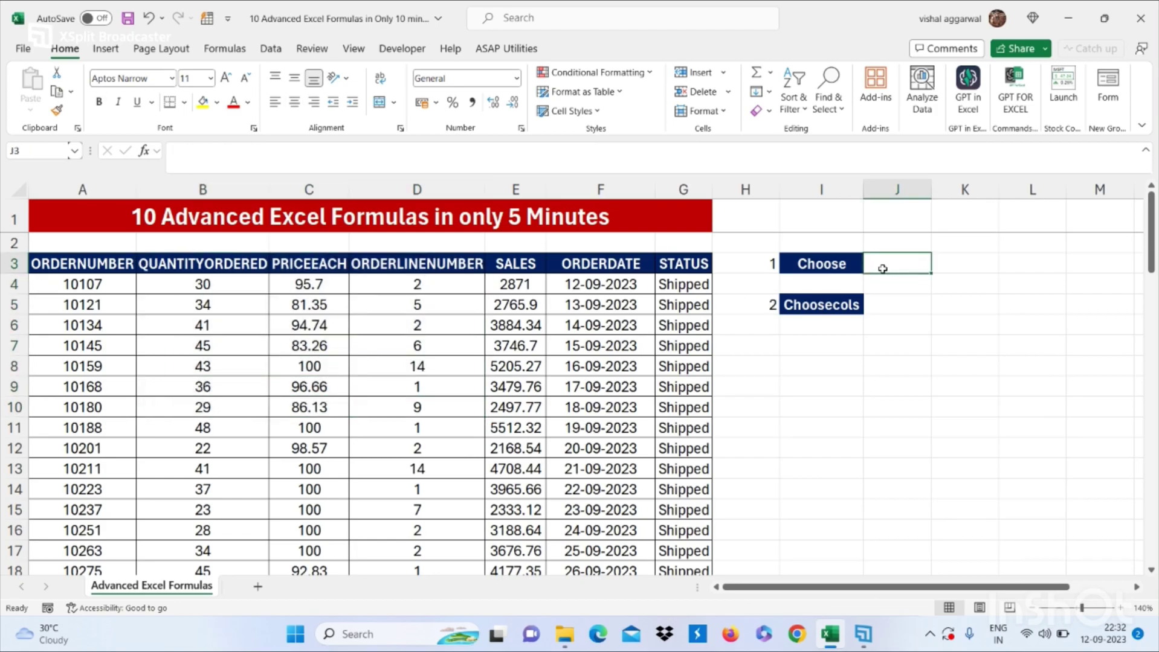
text(=choo)
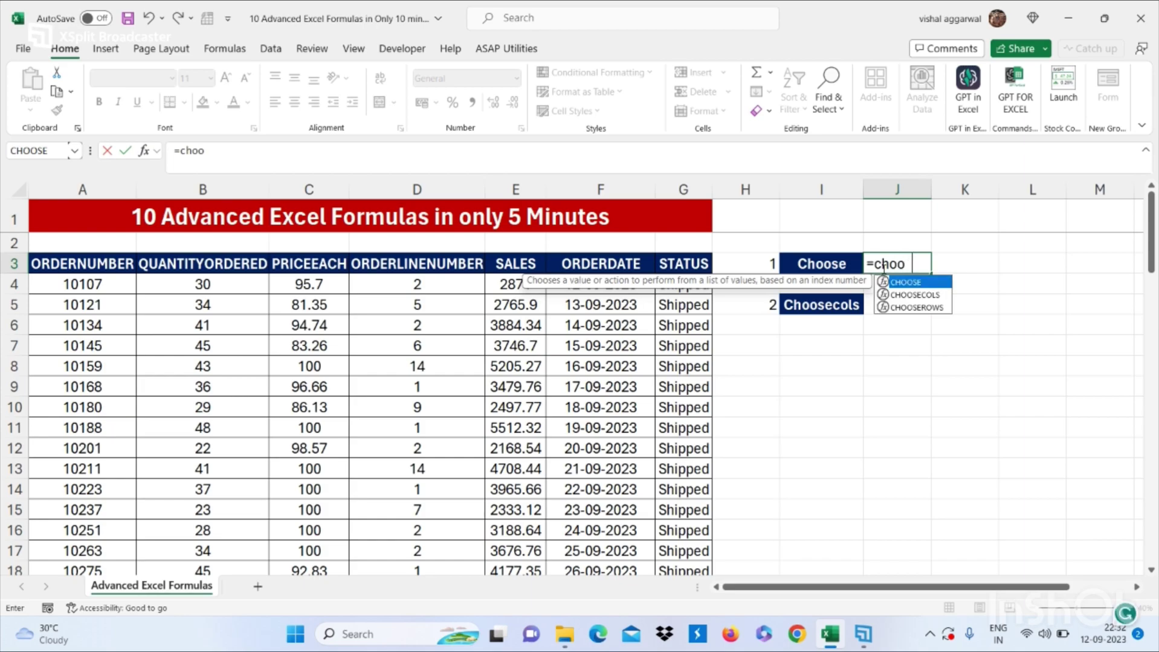
text(se()
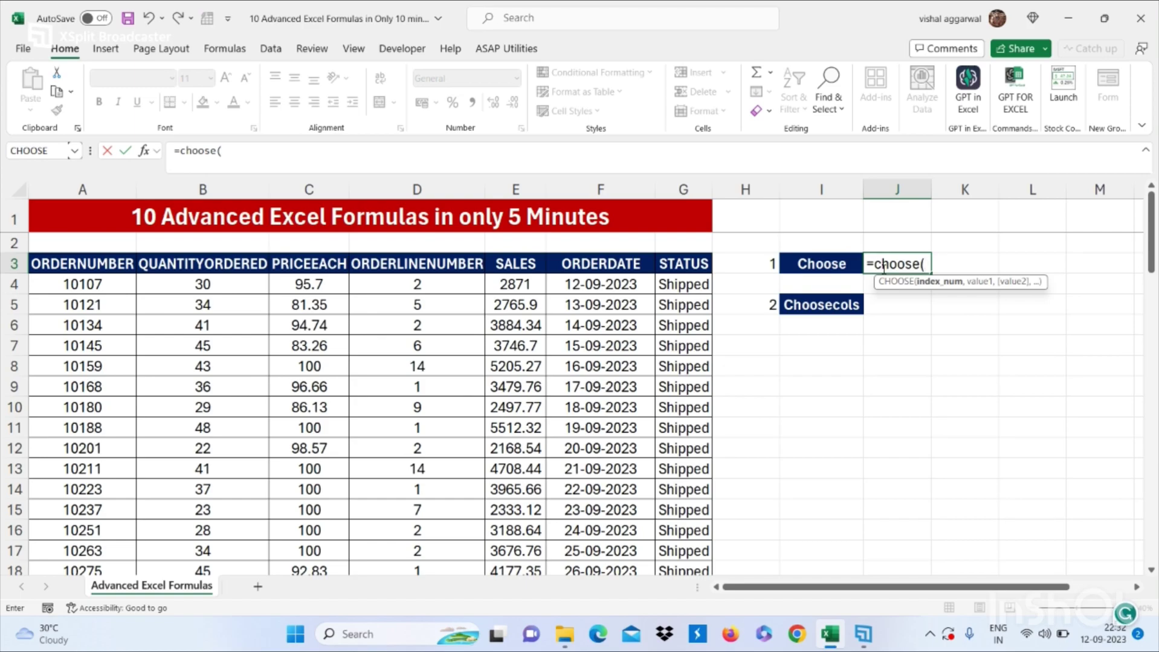
text(2,)
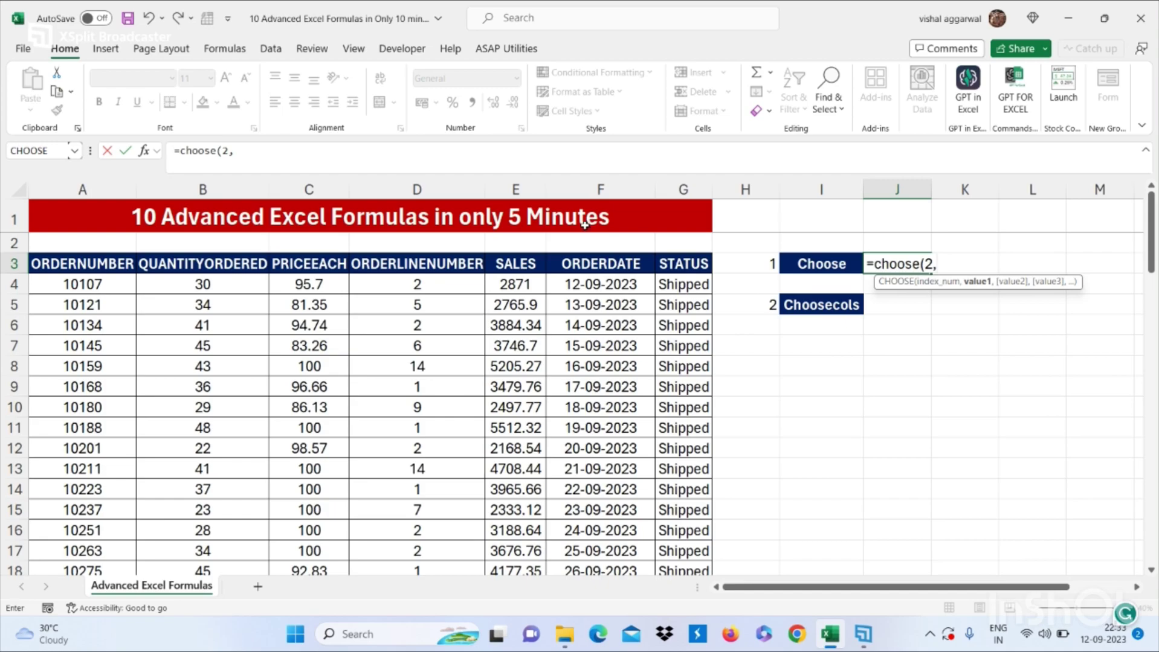
- Add the quantities B4 through B10 as comma-separated value options
click(220, 279)
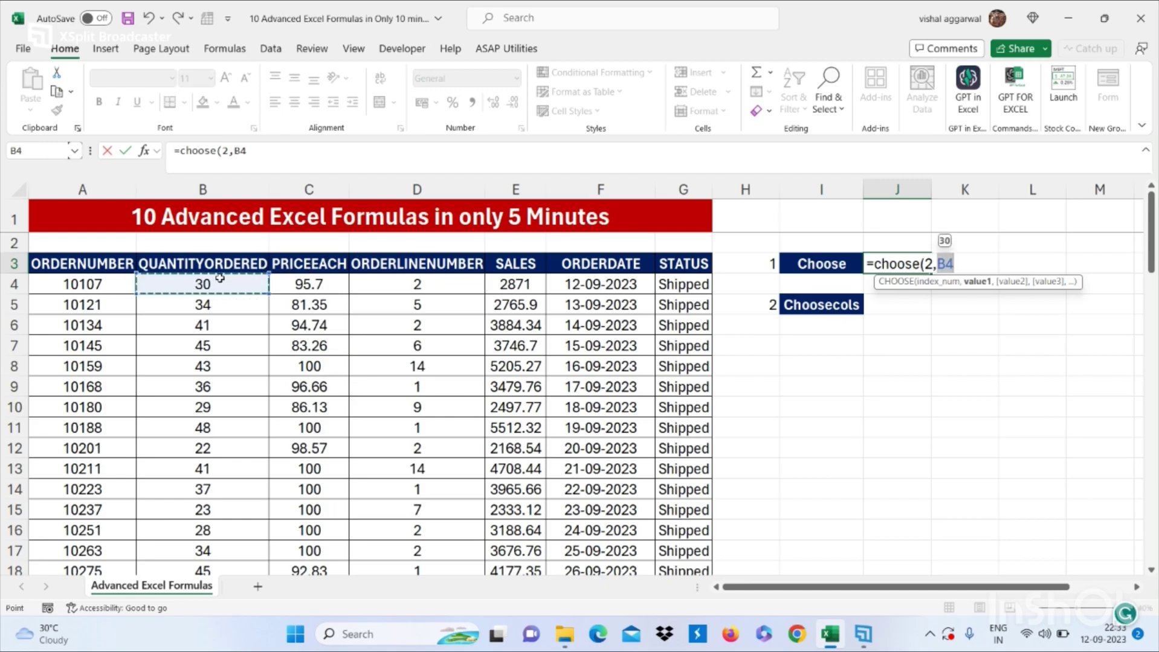
text(,)
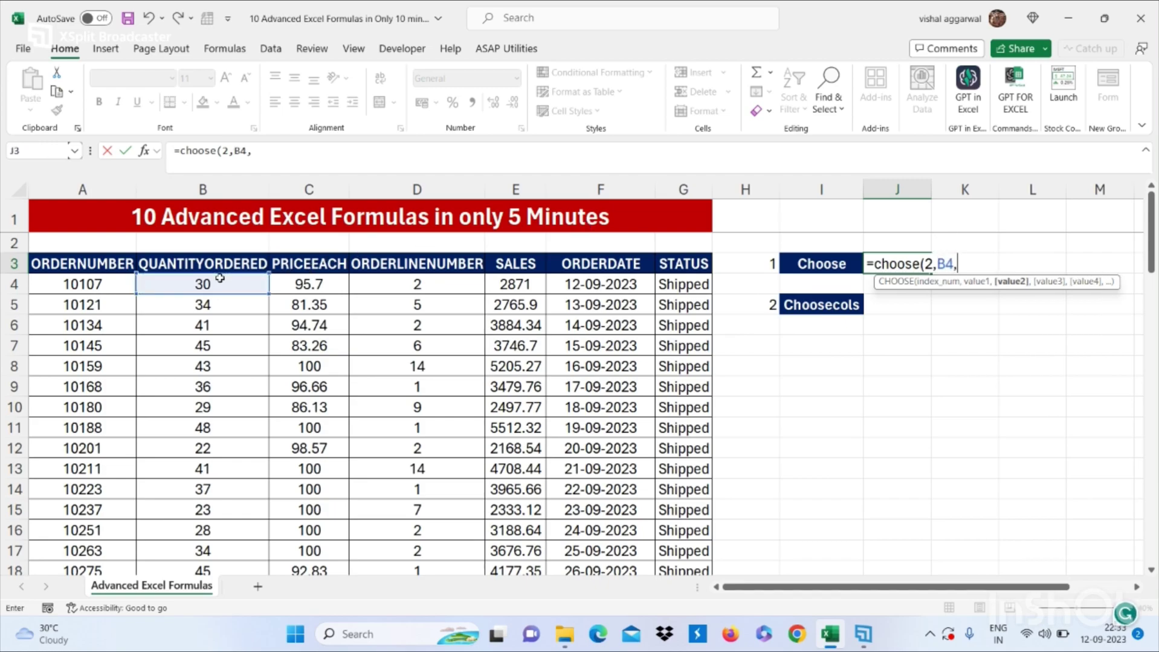
click(198, 305)
text(,)
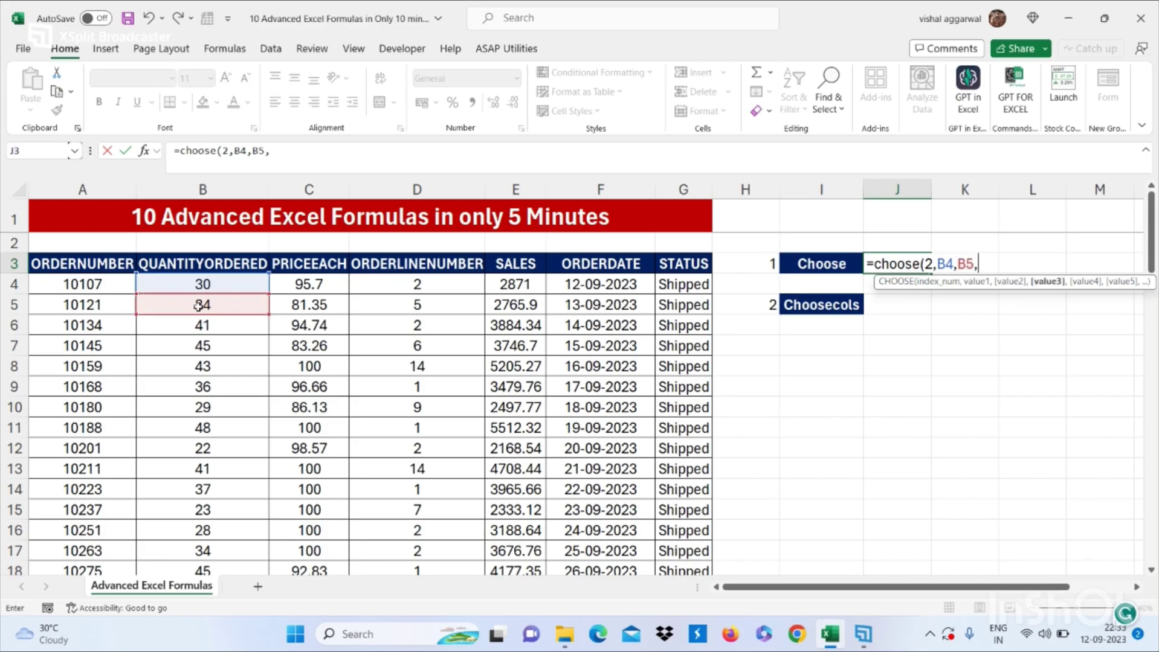
click(185, 328)
text(,)
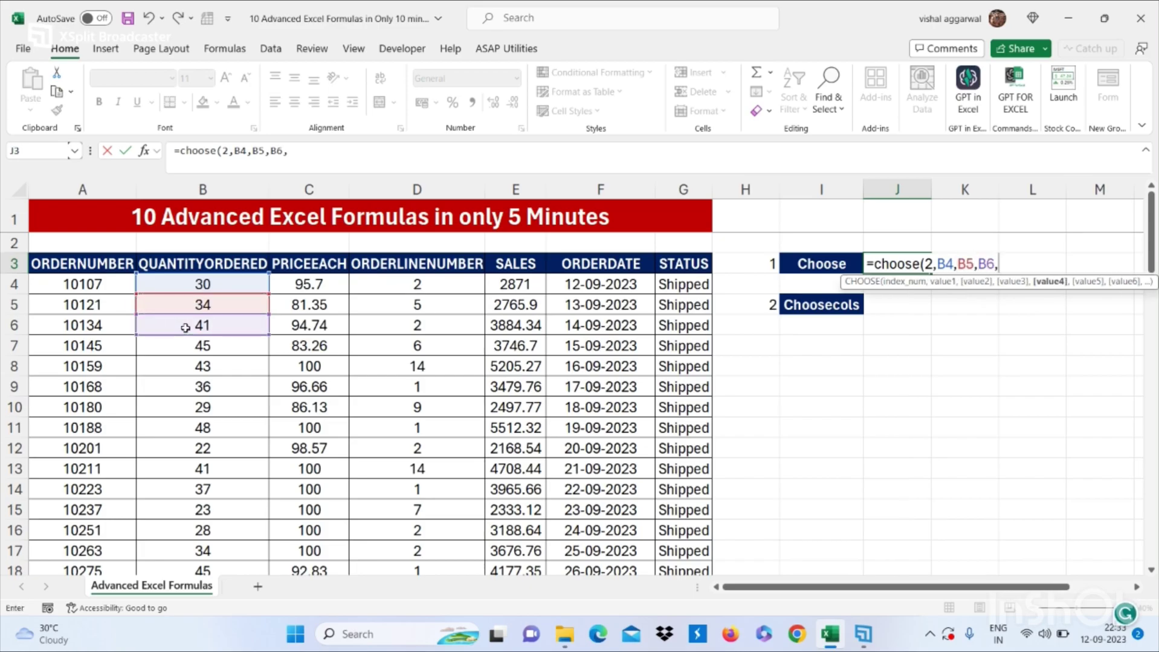
click(174, 344)
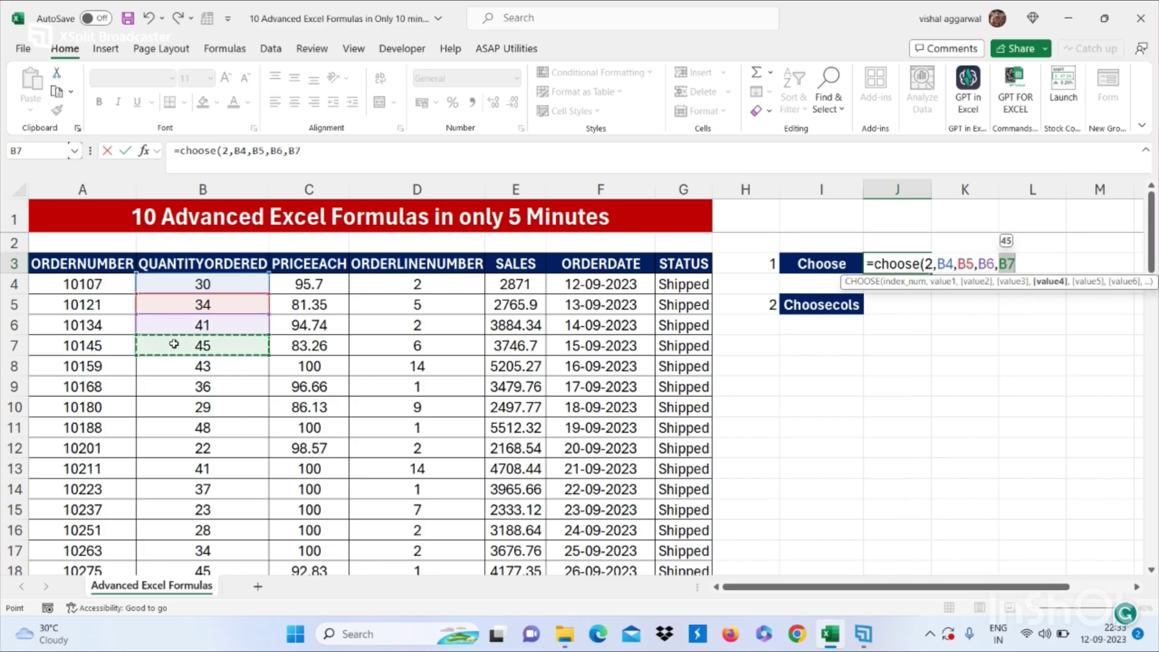
text(,)
click(173, 361)
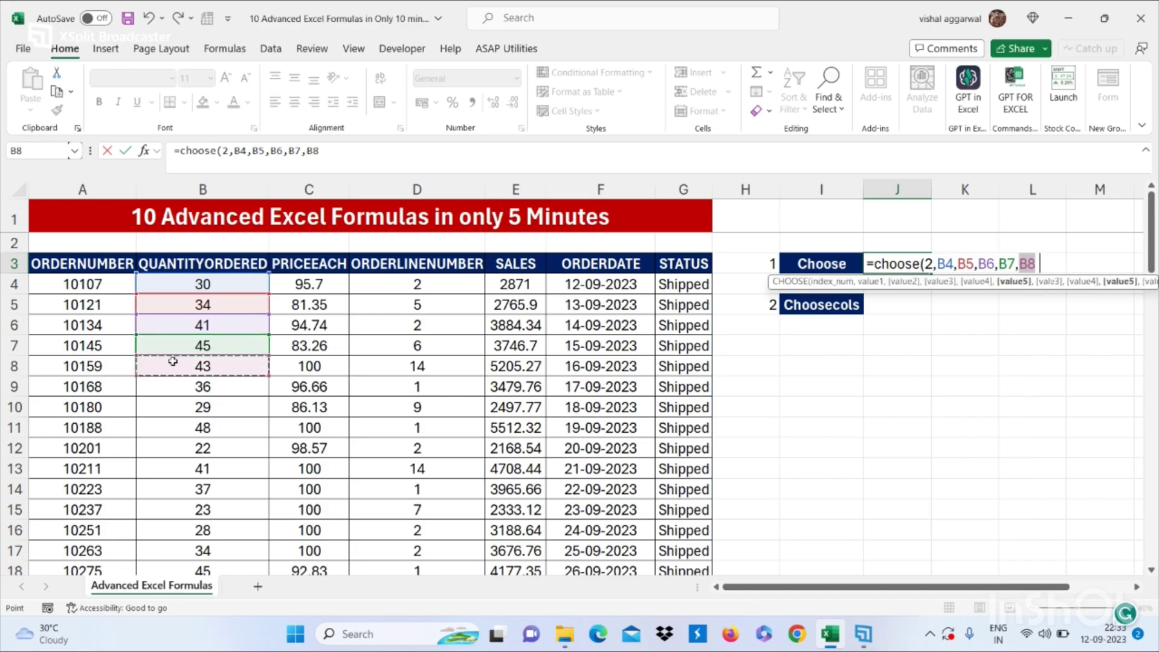
text(,)
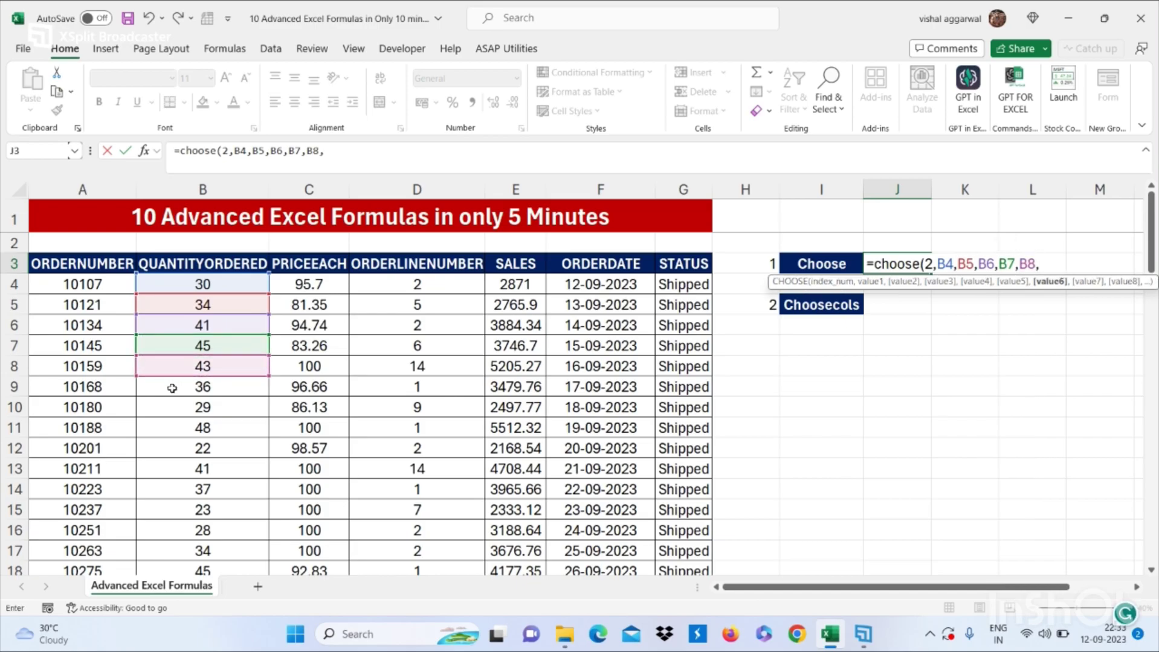
click(172, 387)
text(,)
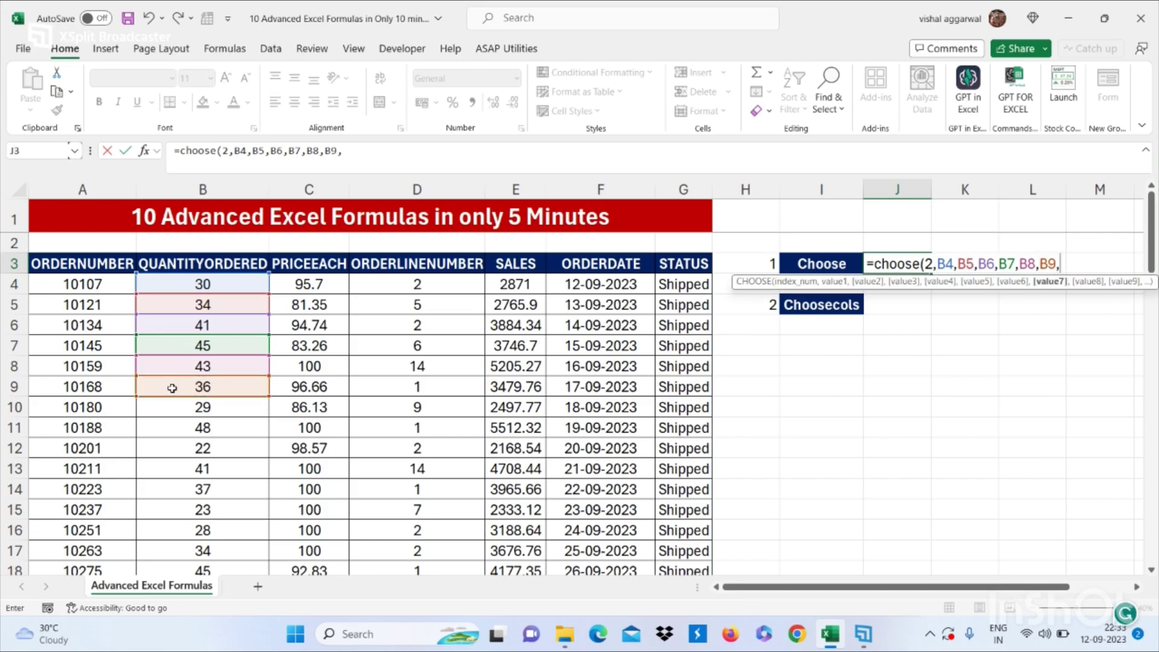
click(169, 403)
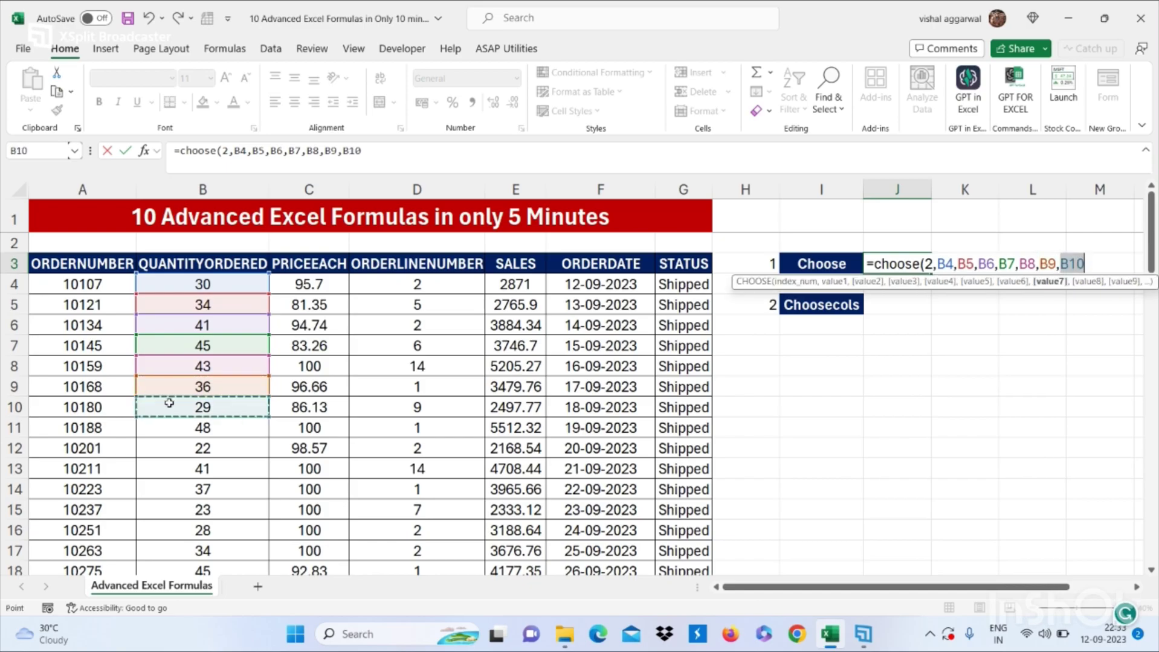
- Fix the stray bracket and close the formula so J3 returns 34
text(,)
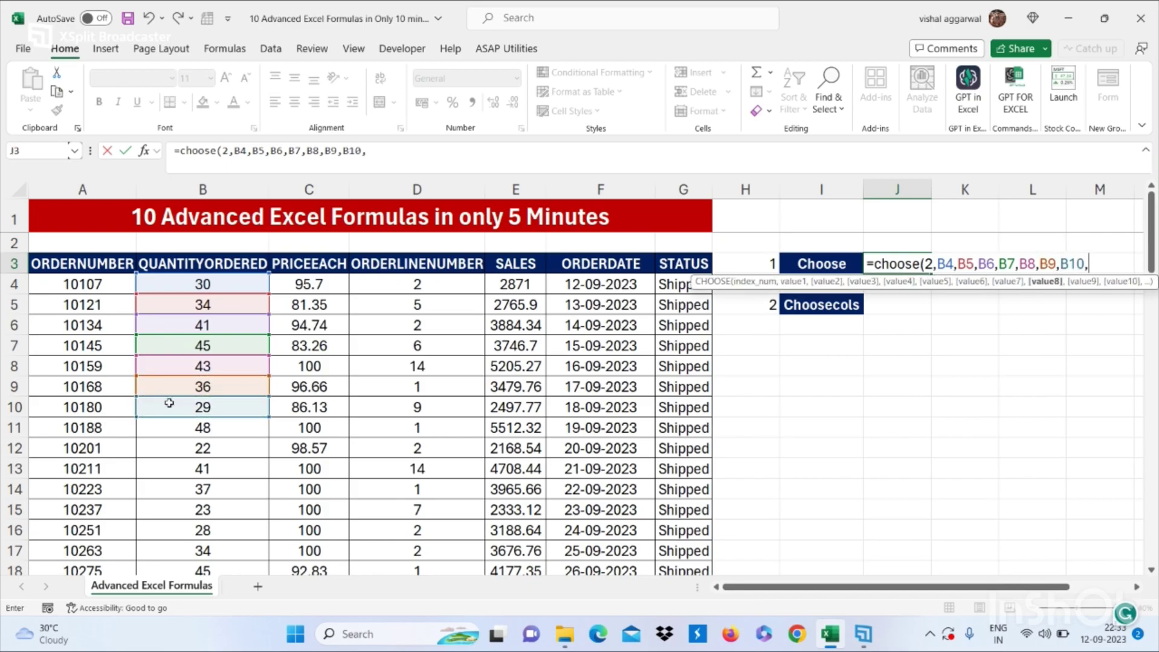
text())
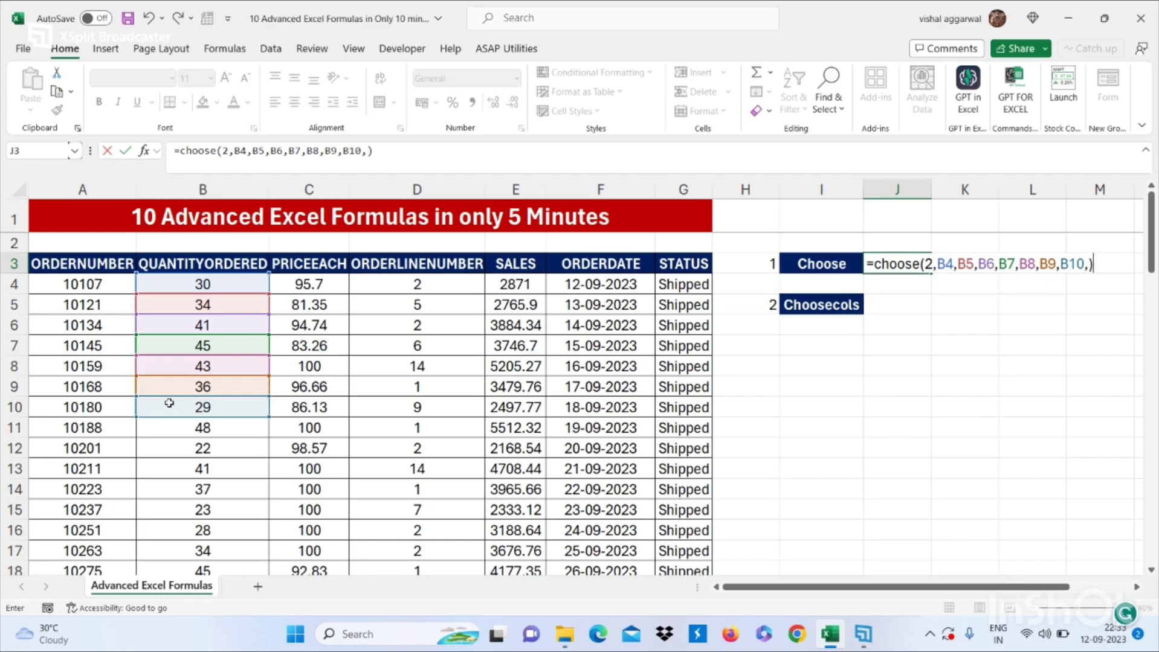
key(BackSpace)
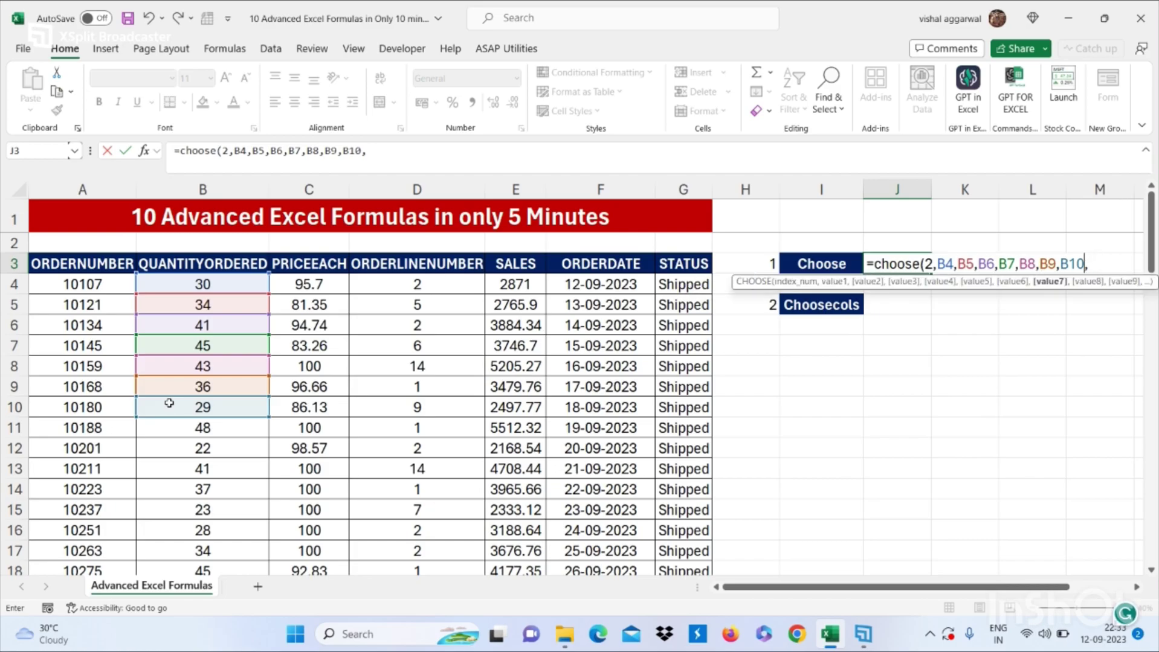
text())
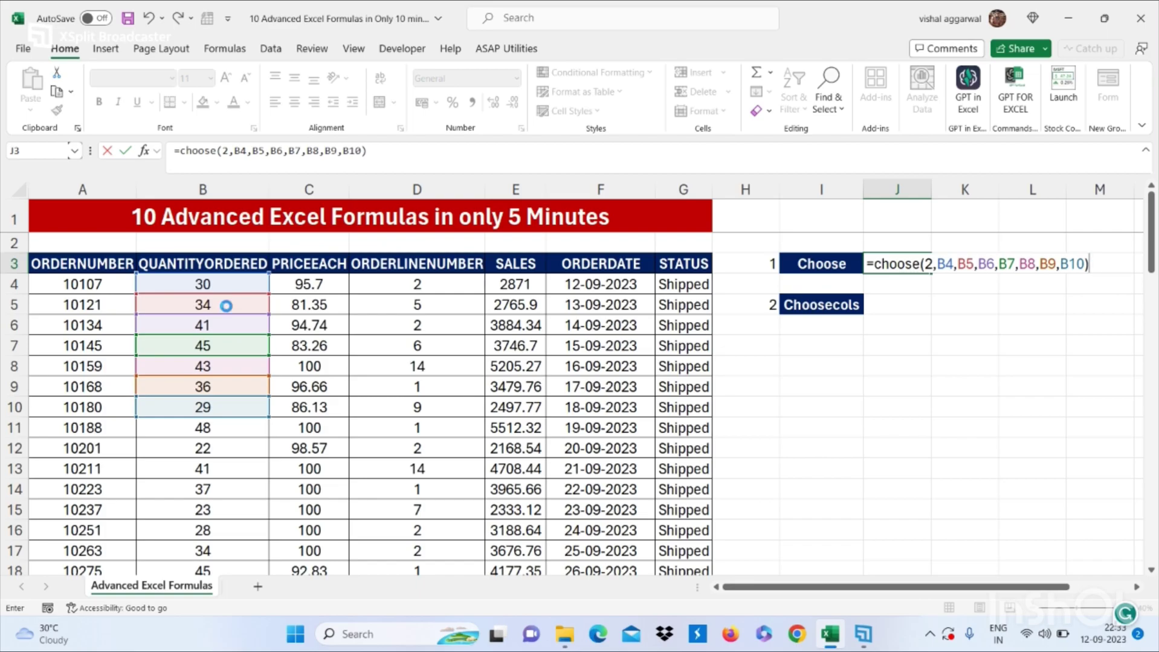
key(Return)
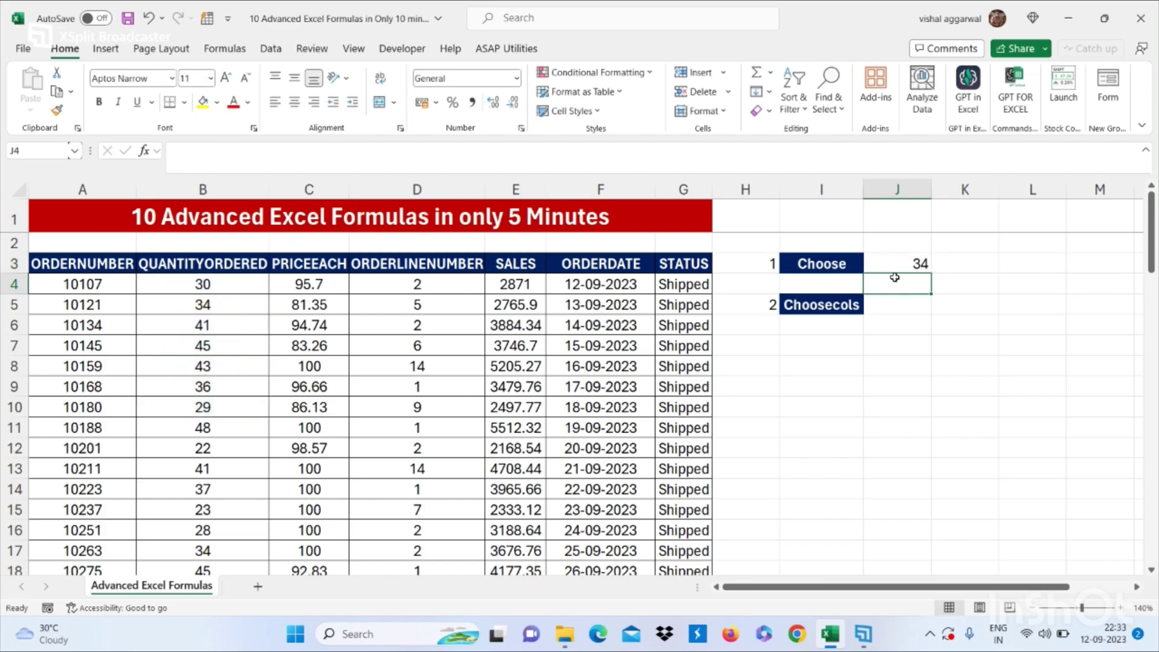
click(914, 264)
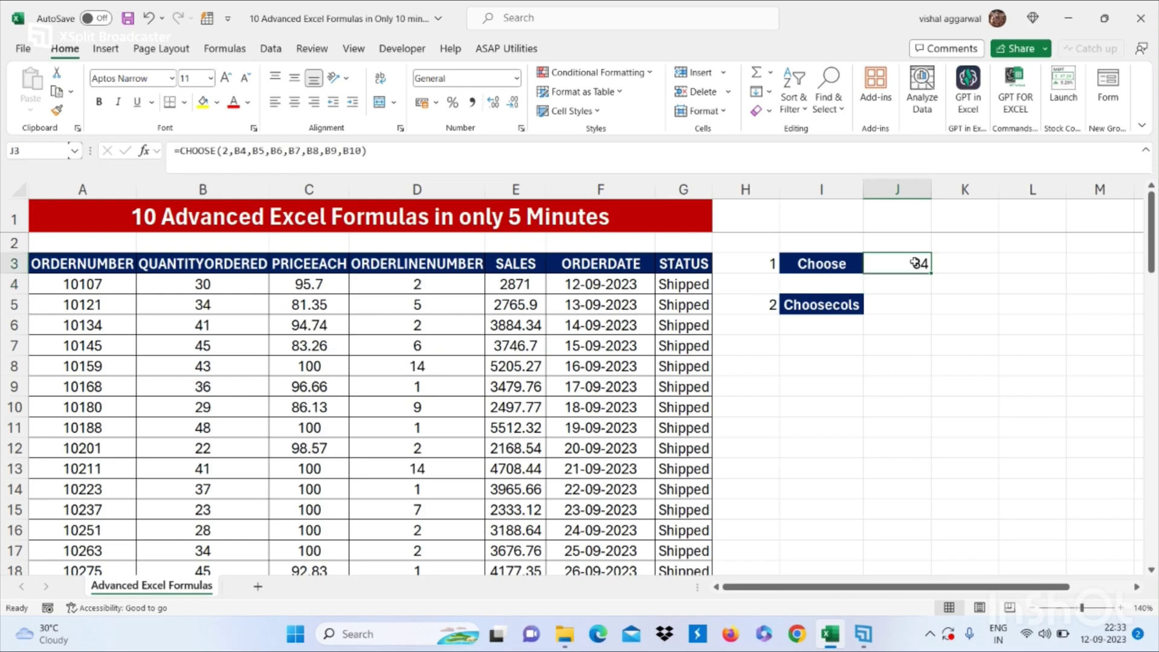
click(901, 300)
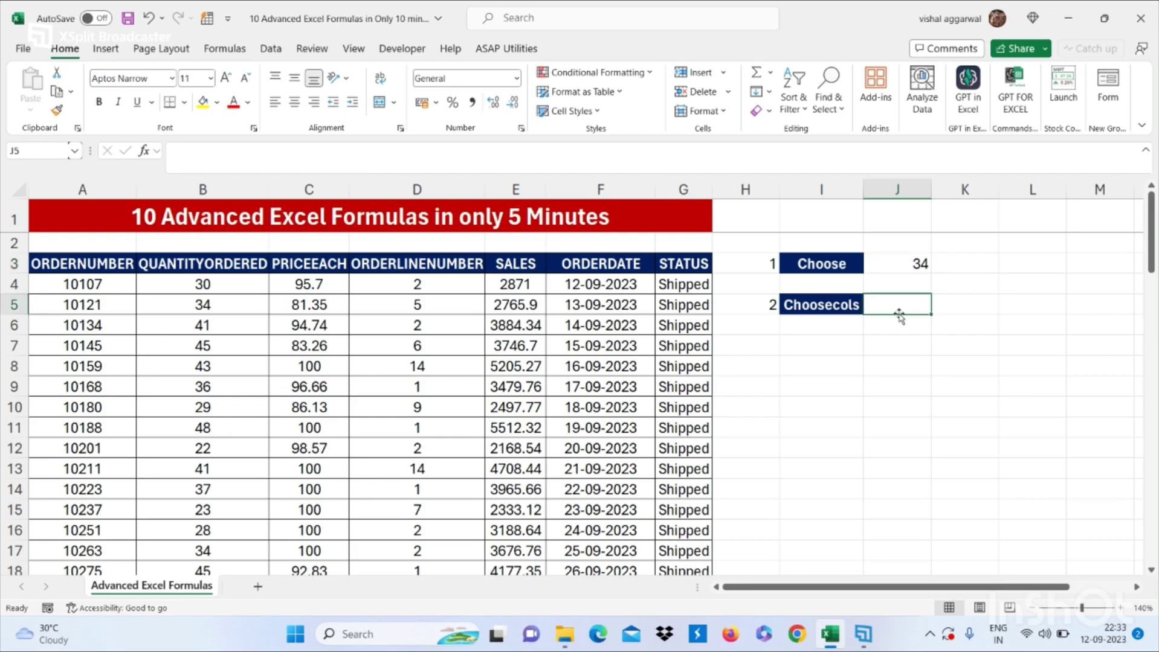
- Enter =CHOOSECOLS(A3:G27,2,4) to spill the quantity and order-line-number columns, then select J31
text(=)
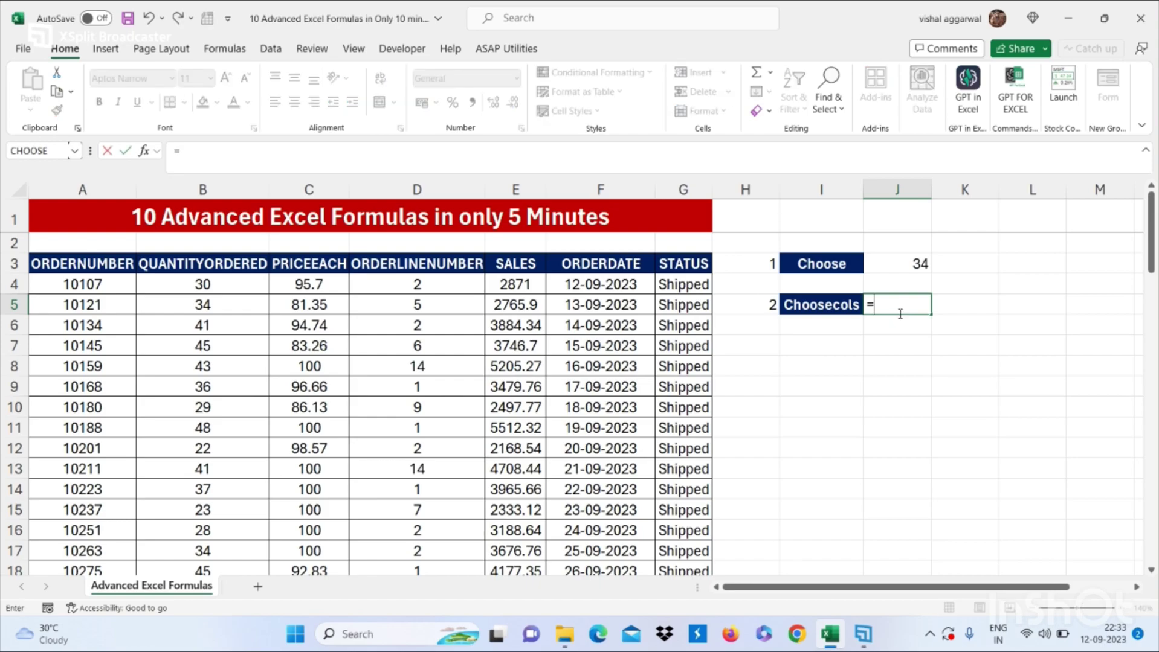
text(choose)
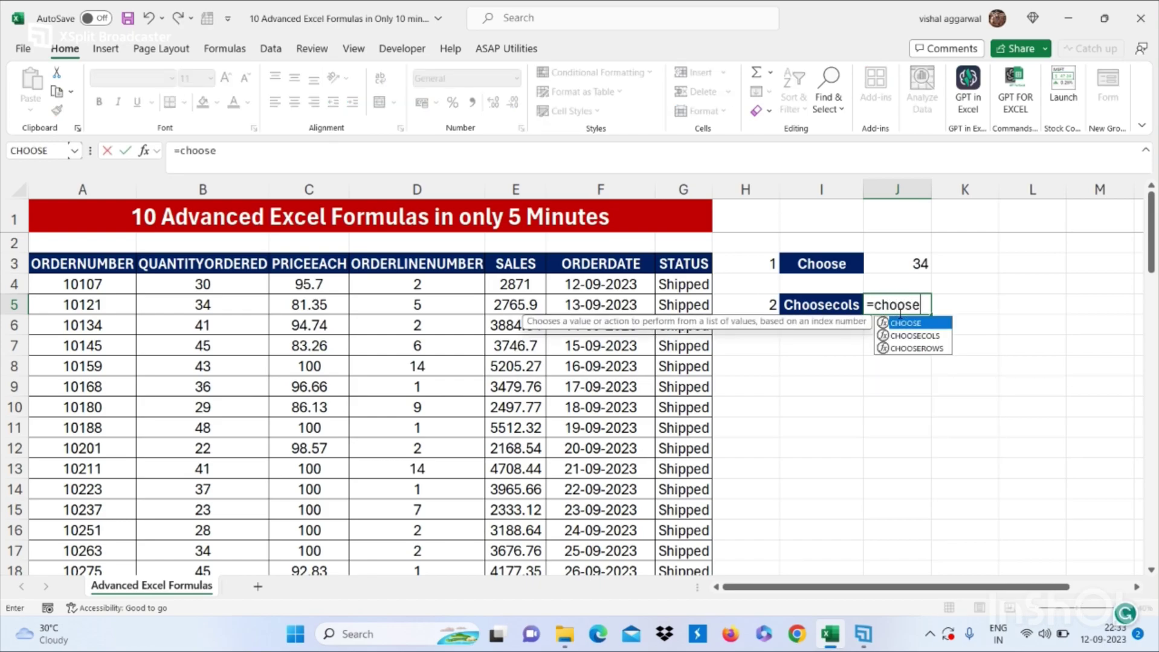
text(cols)
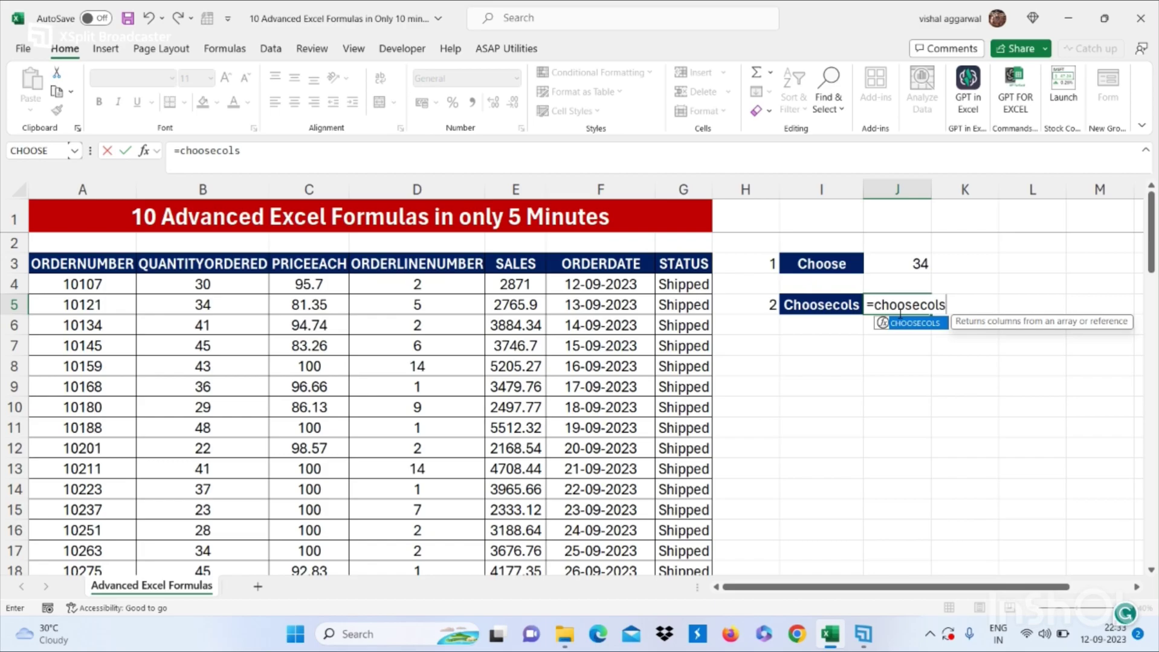
text(()
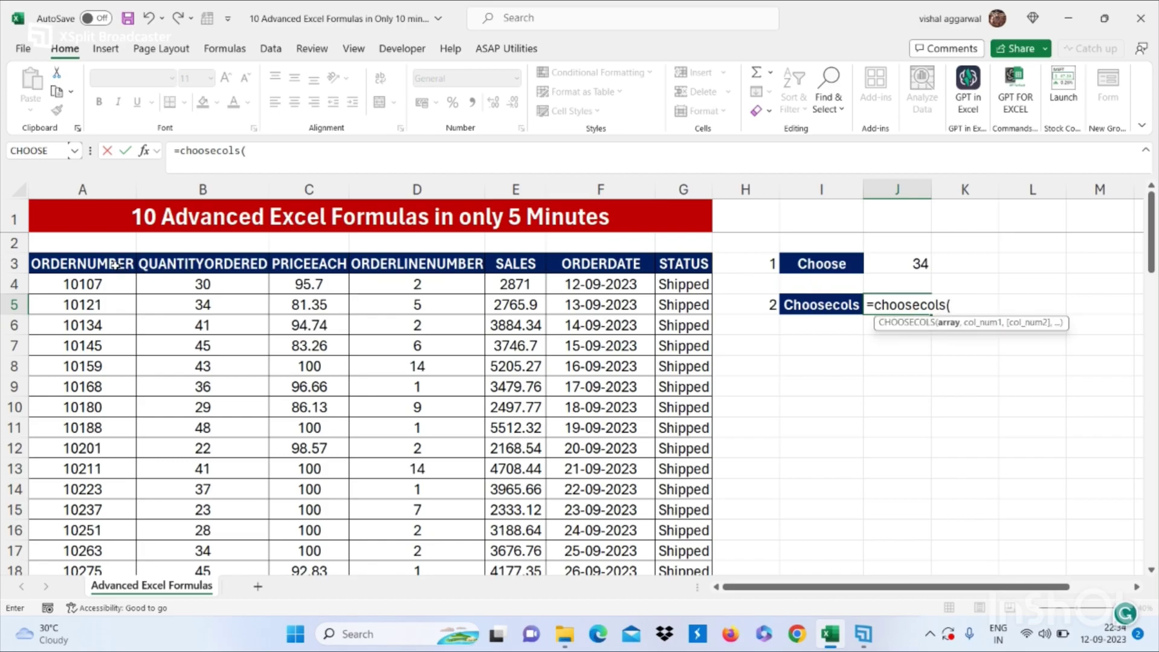
drag(115, 263, 678, 534)
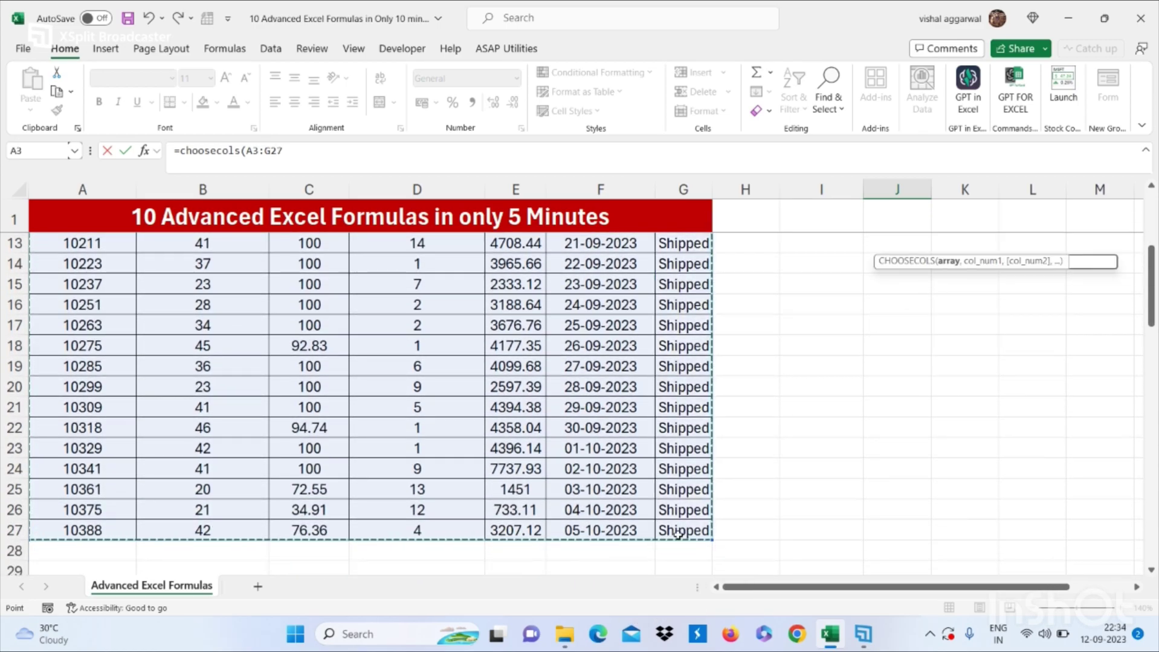
text(,)
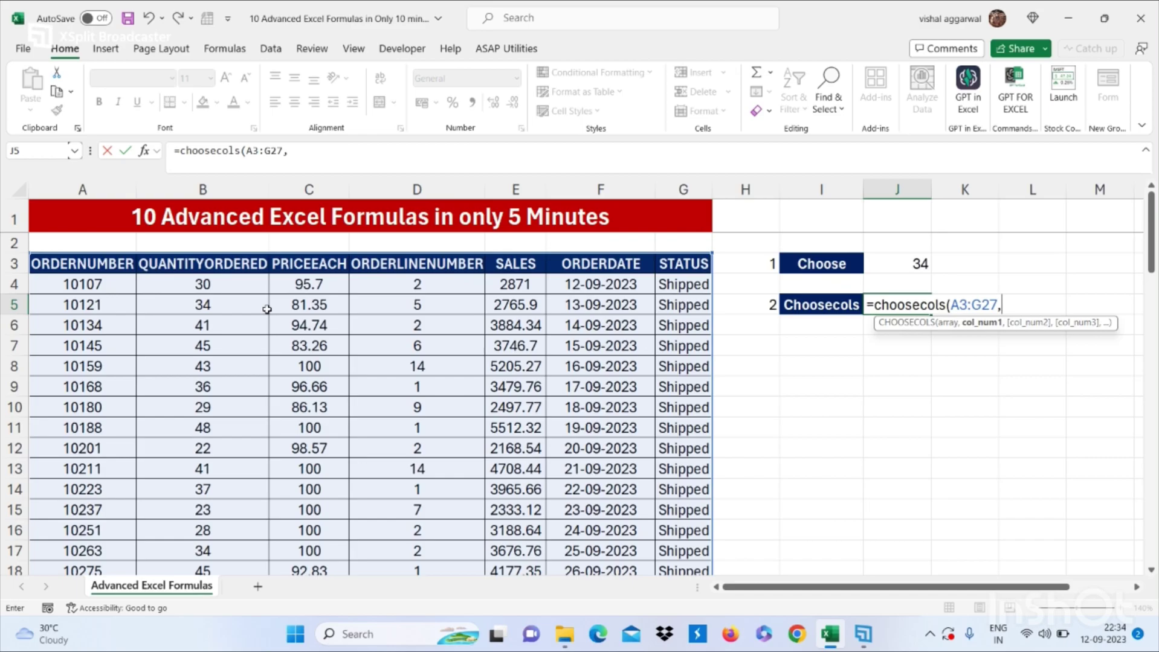
text(,)
key(BackSpace)
text(2,4))
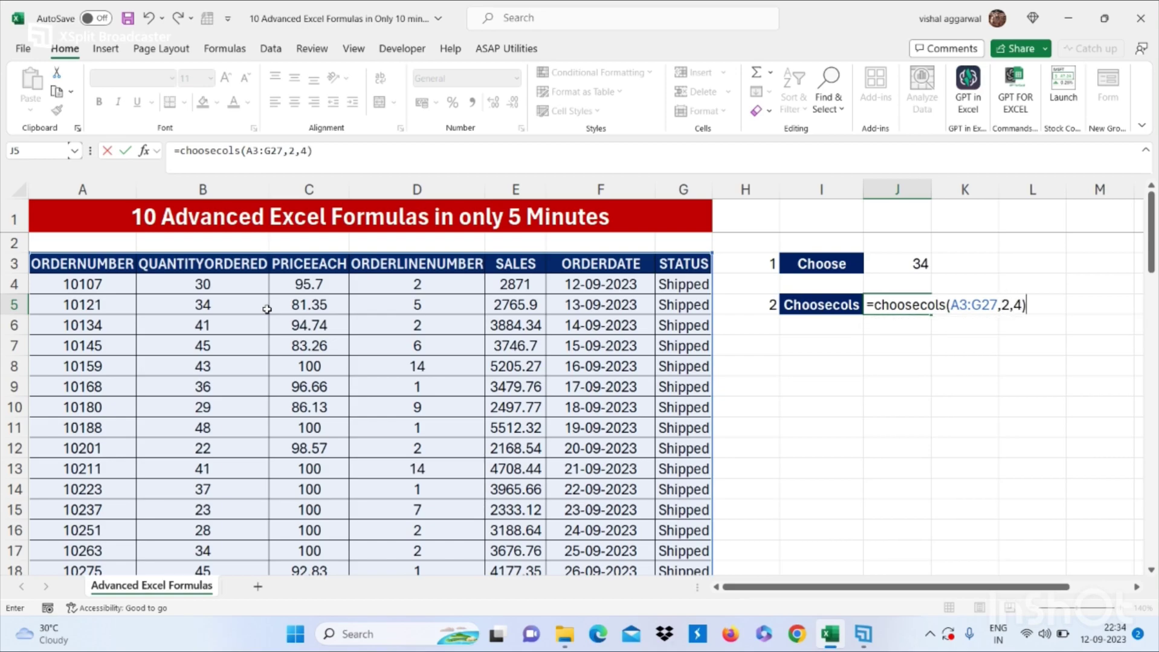
key(Return)
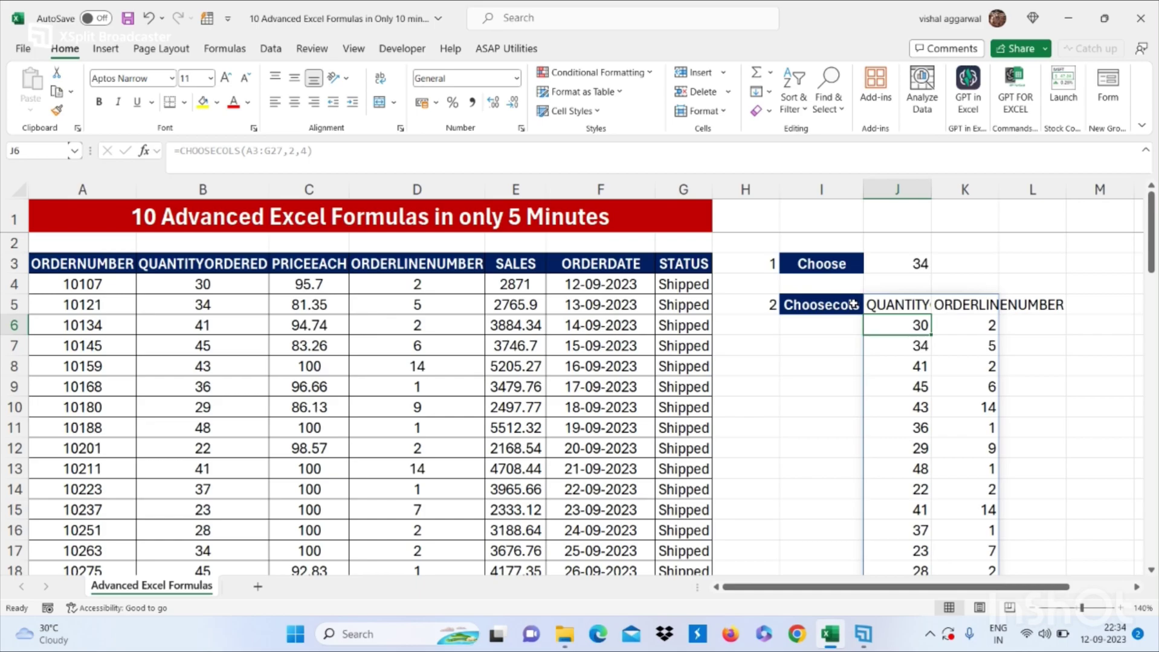
scroll(853, 304, down, 8)
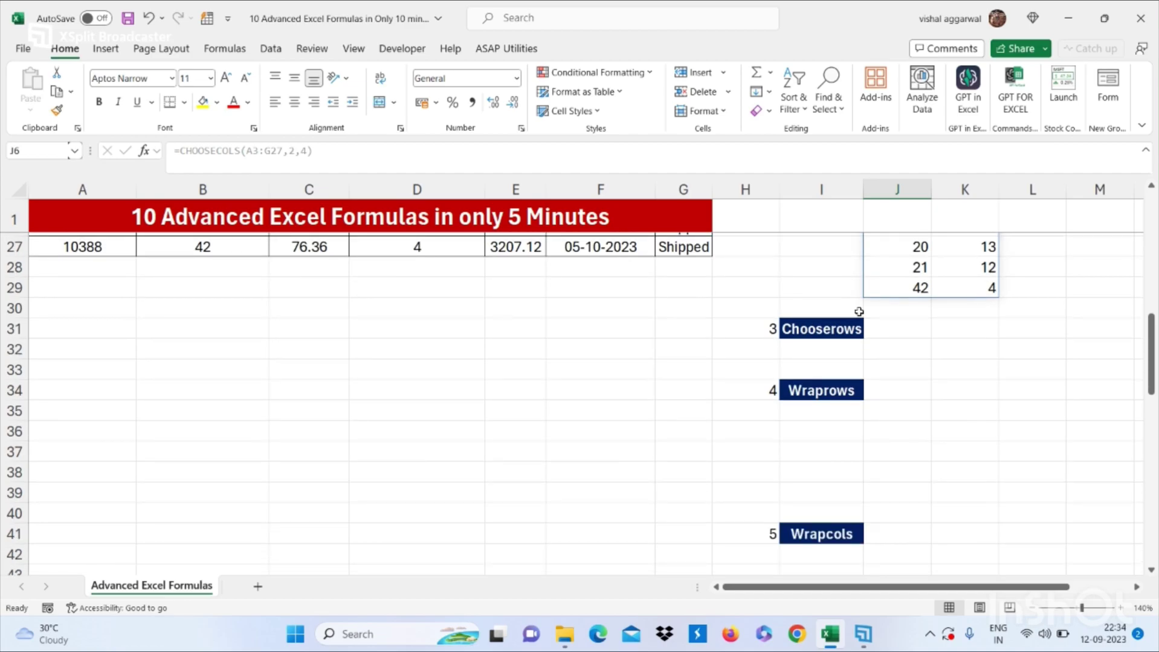
click(894, 334)
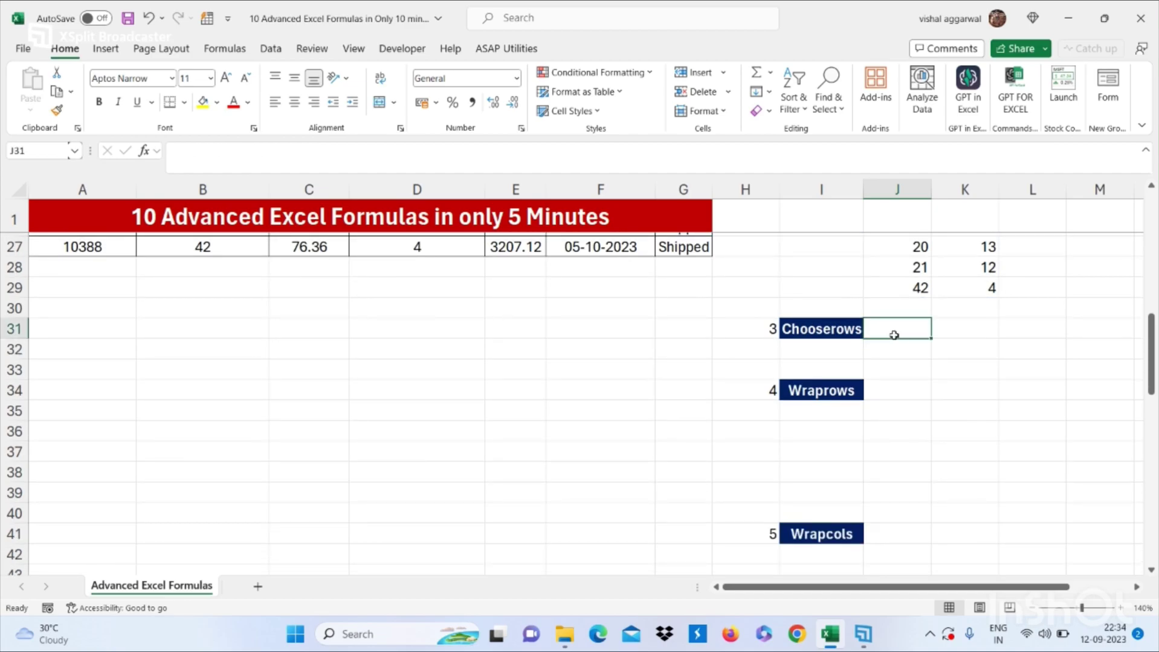
- Enter =CHOOSEROWS(A3:G27,4,7,9) in J31, returning orders 10134, 10168 and 10188
text(=)
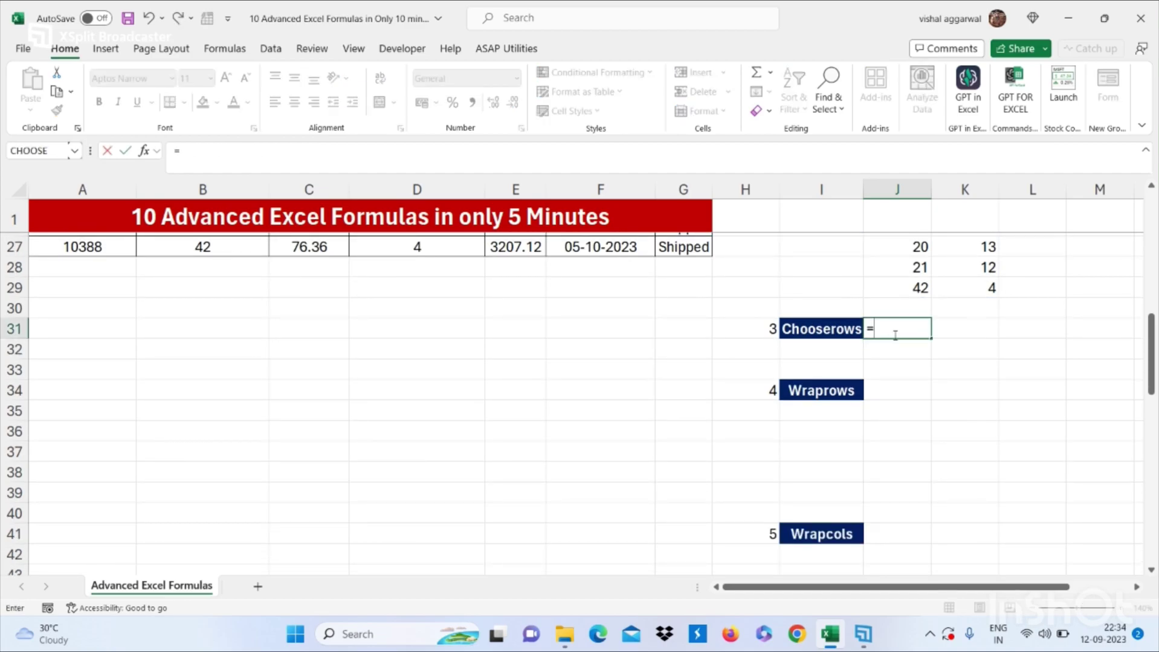
text(choose)
key(BackSpace)
key(BackSpace)
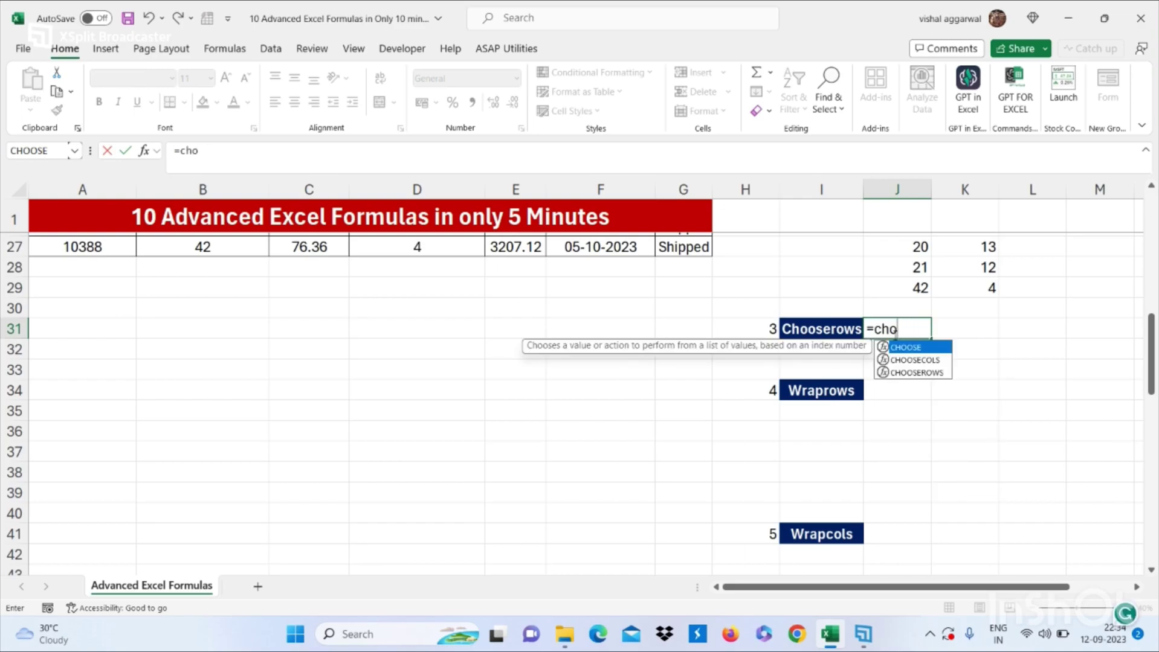
text(oserows()
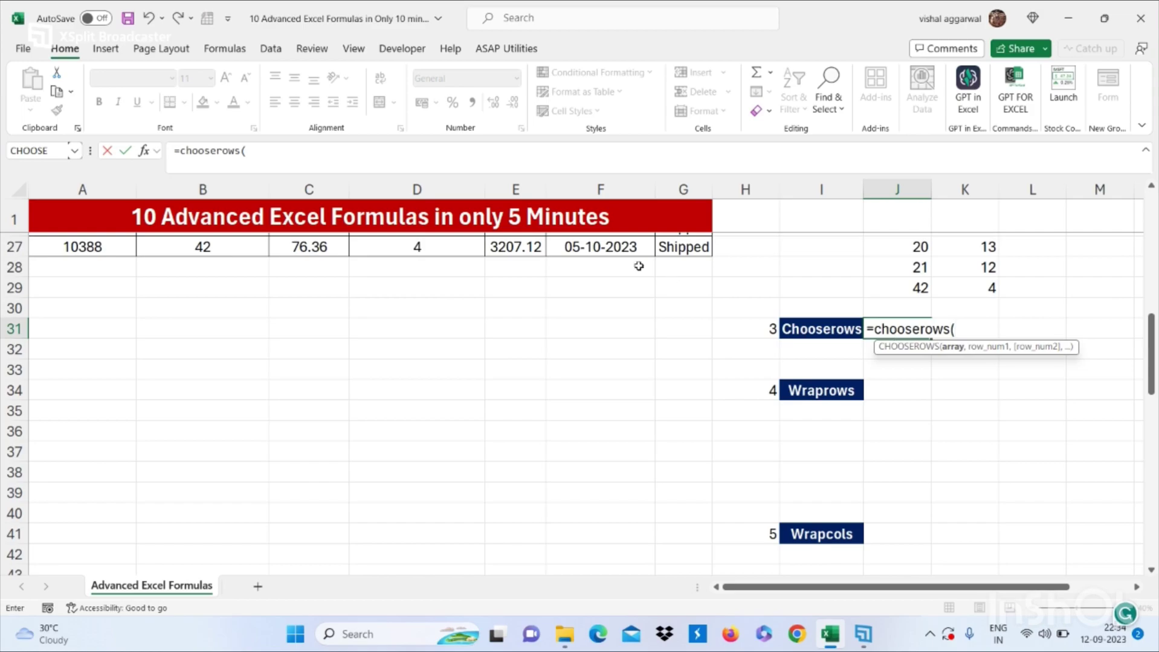
scroll(638, 265, up, 8)
click(109, 265)
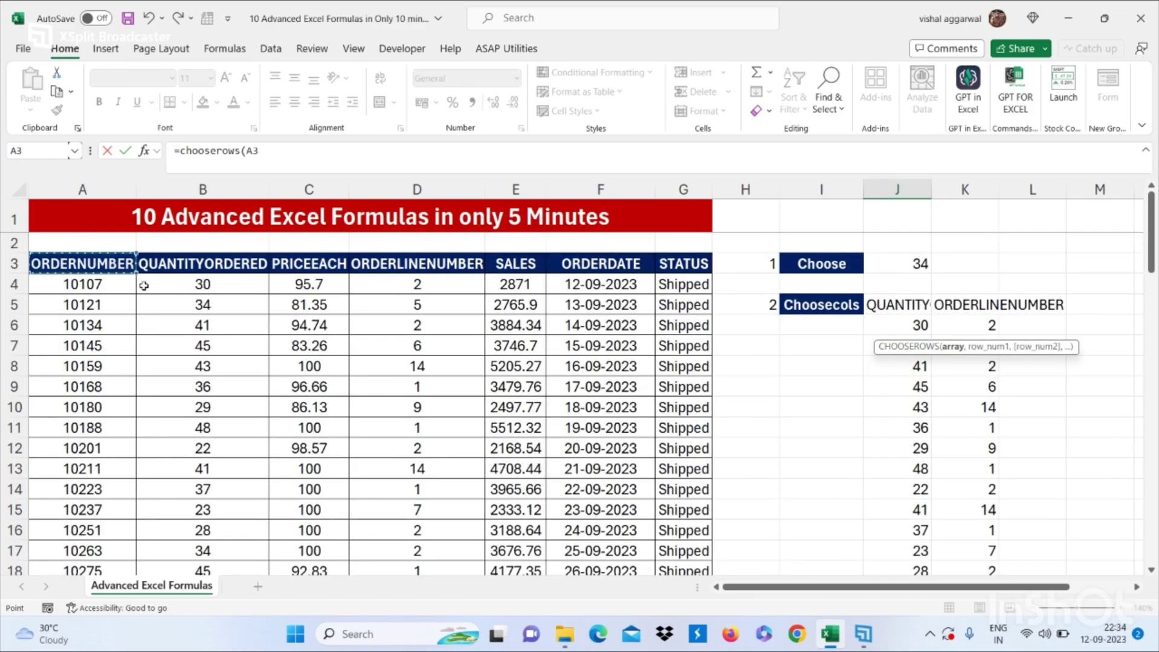
drag(197, 325, 477, 327)
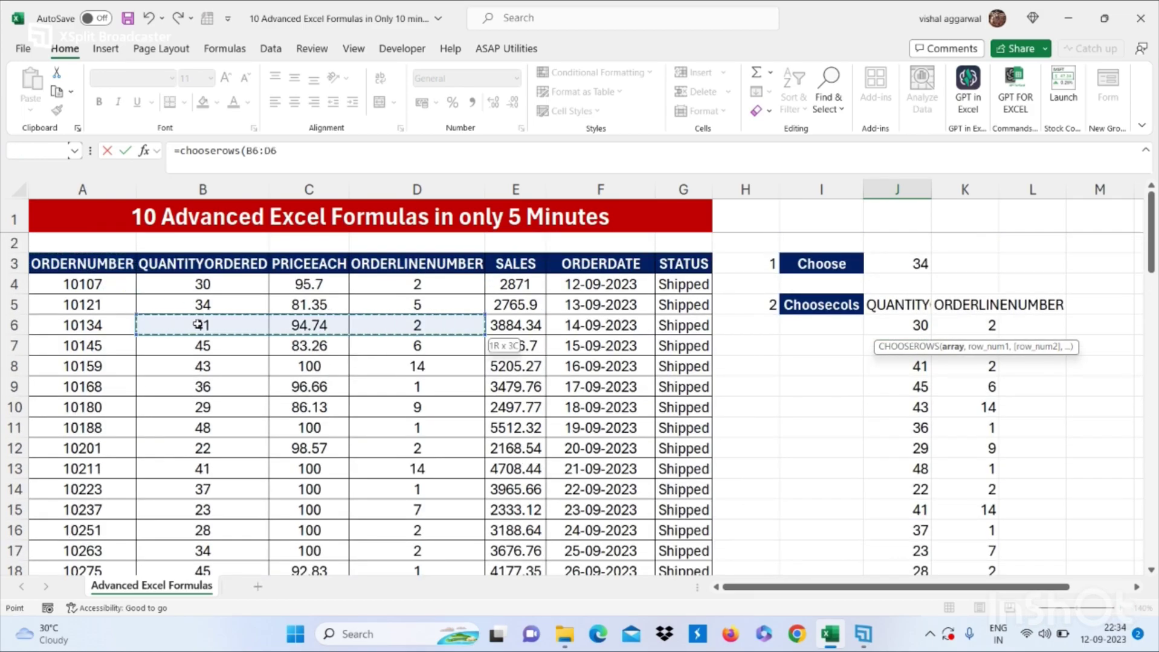
drag(53, 257, 678, 490)
text(,)
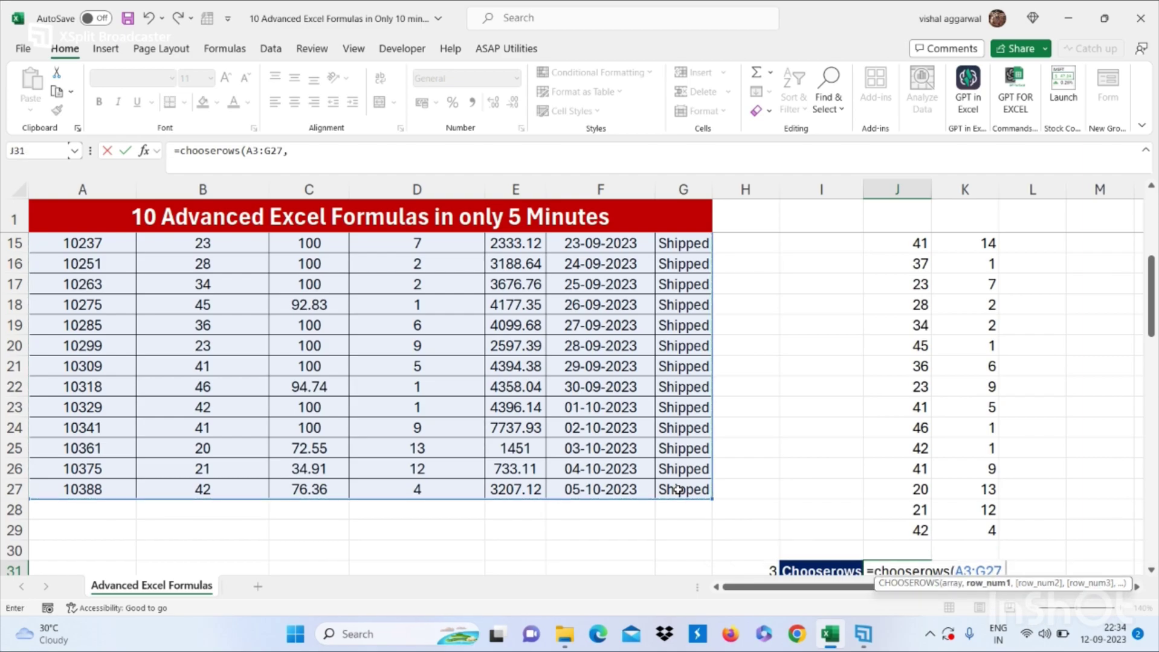
scroll(677, 490, up, 5)
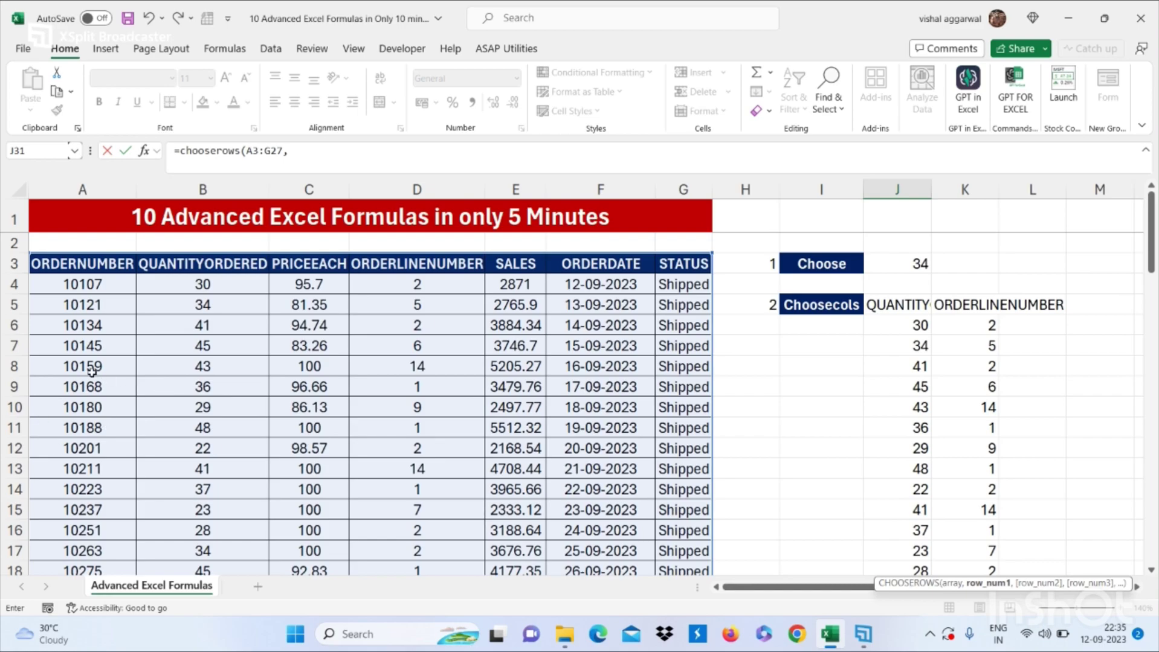
text(4,)
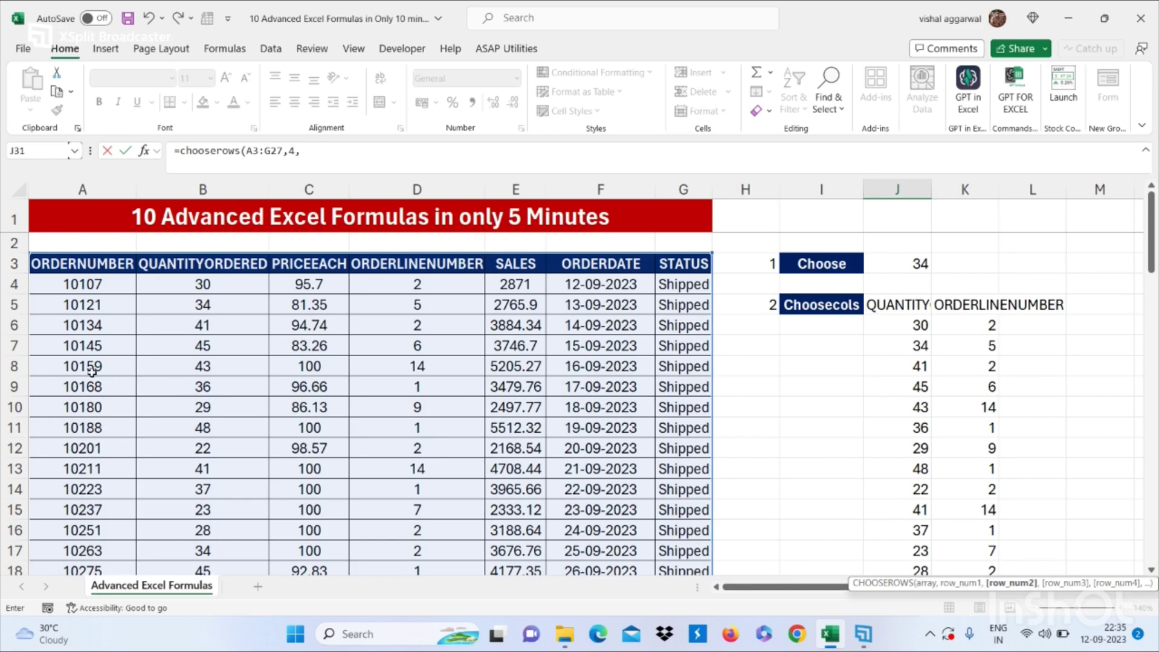
text(7,)
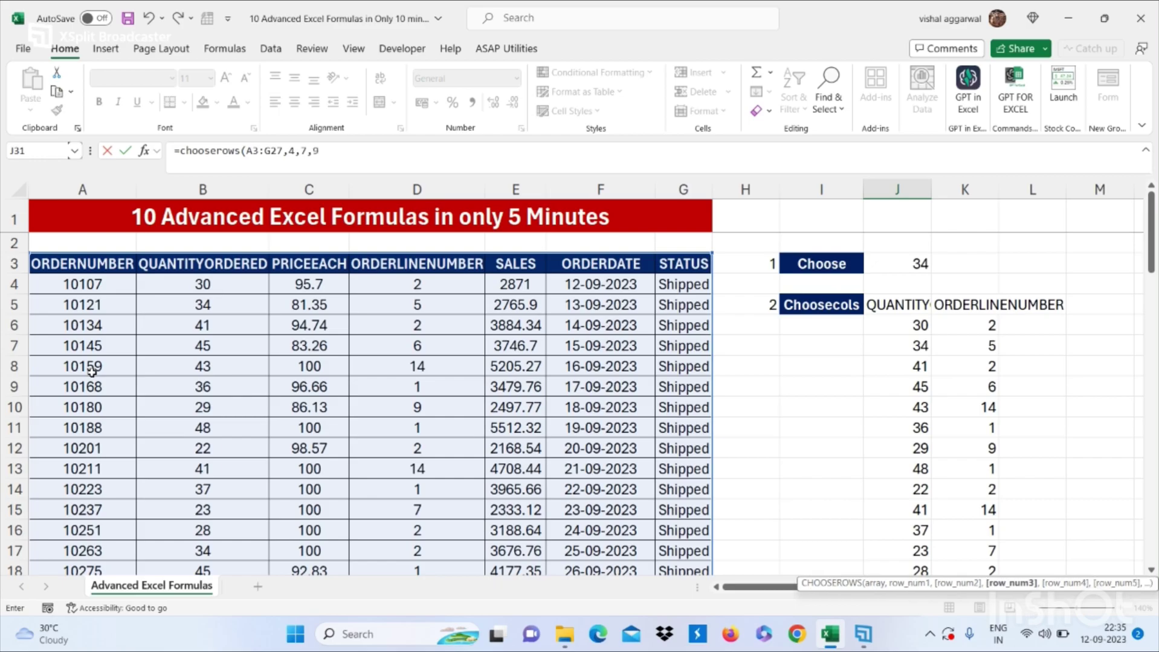
text(9))
key(Return)
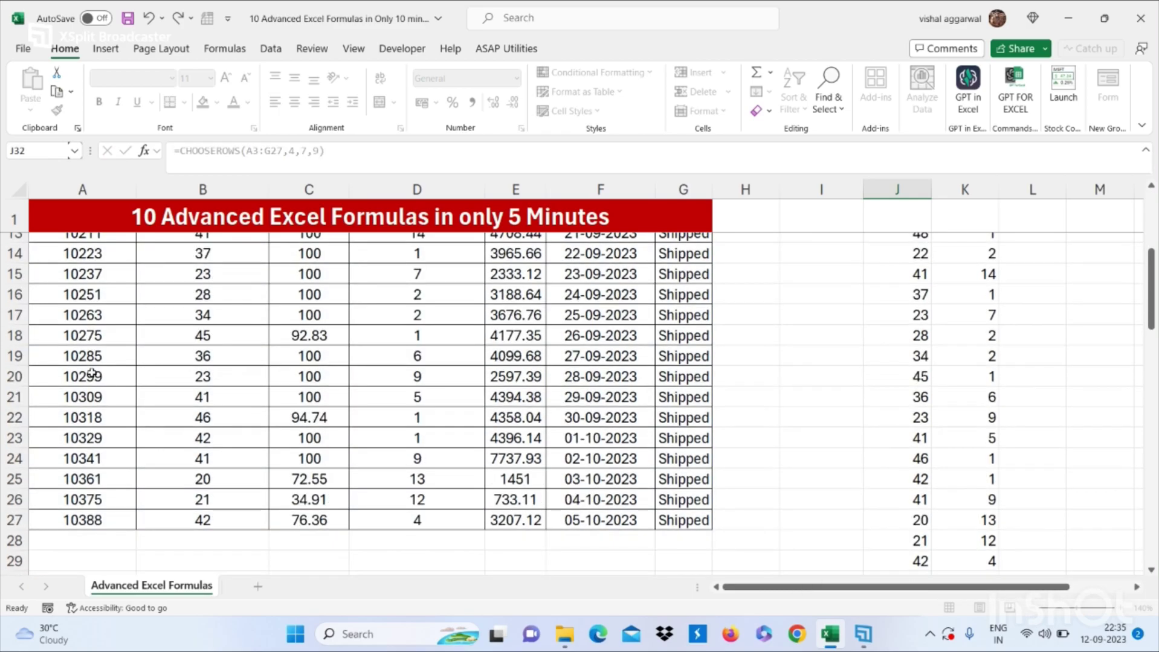
- Write =WRAPROWS(A4:A27,4) in J34 using the order numbers as the vector
scroll(697, 450, down, 5)
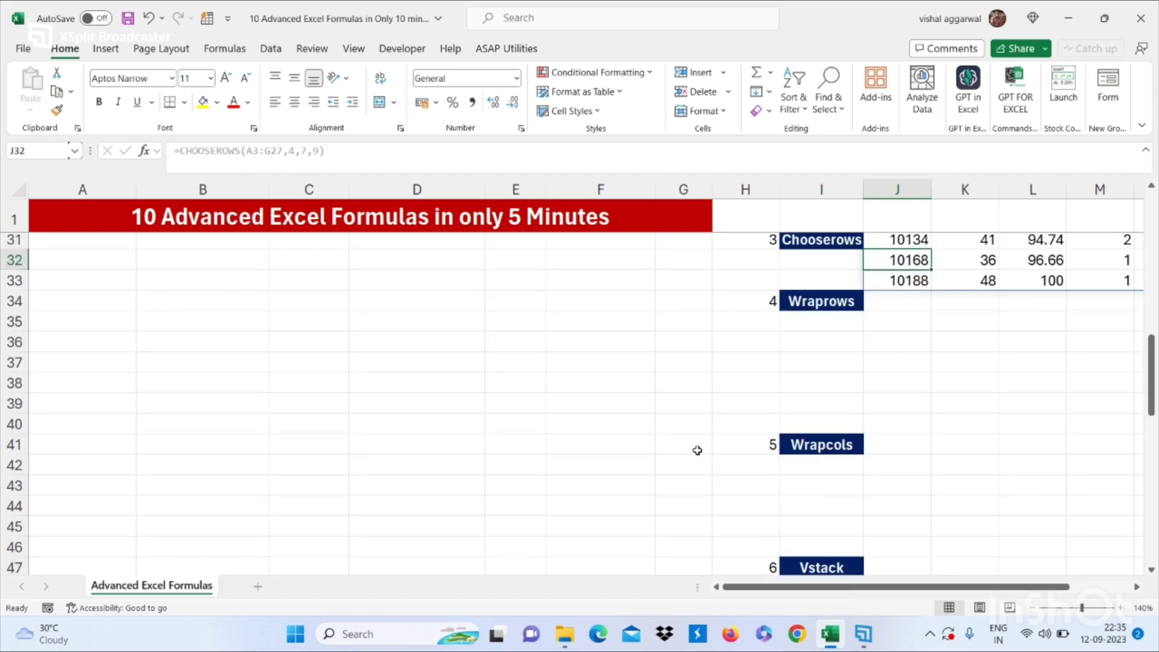
scroll(697, 450, up, 1)
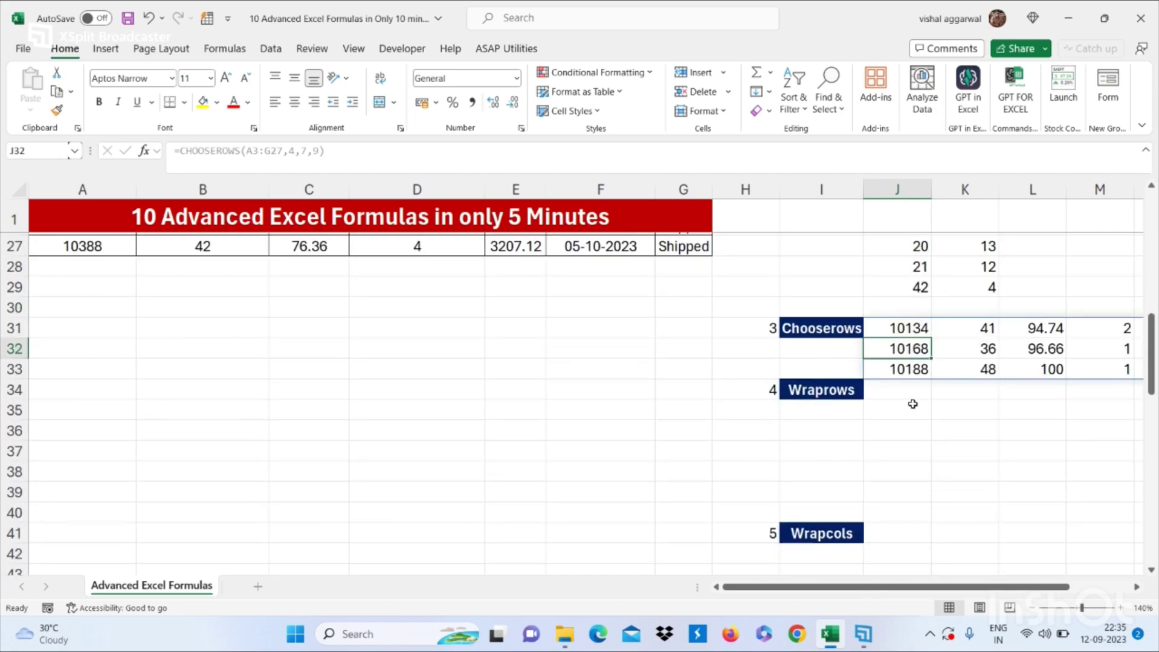
click(894, 387)
scroll(604, 393, up, 3)
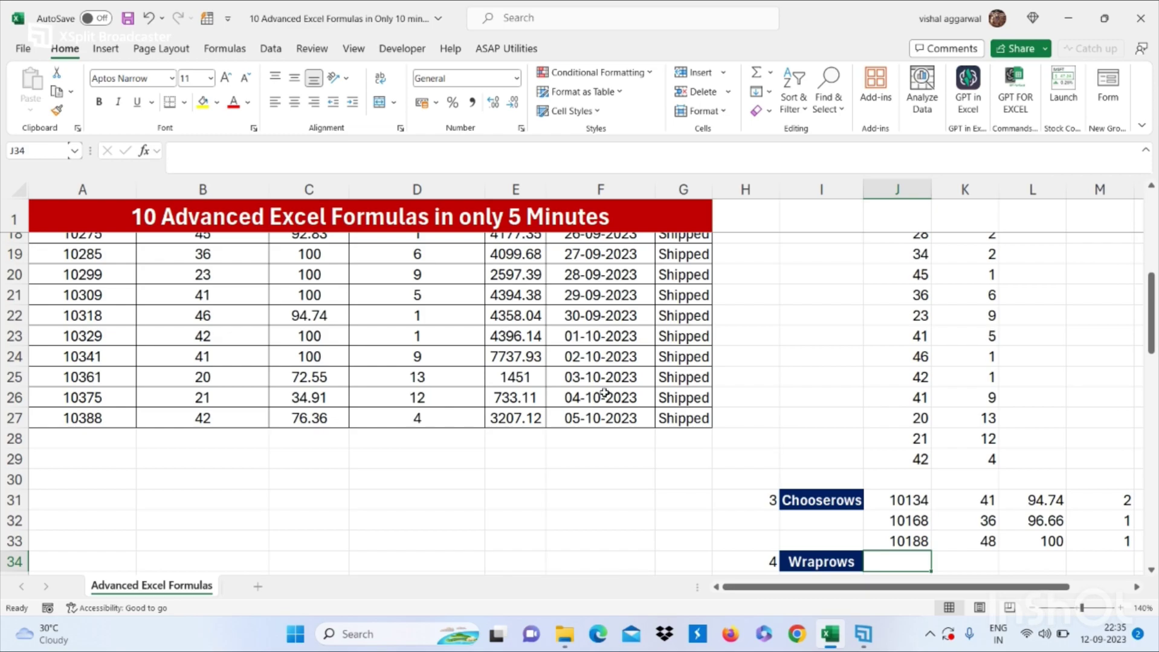
text(=)
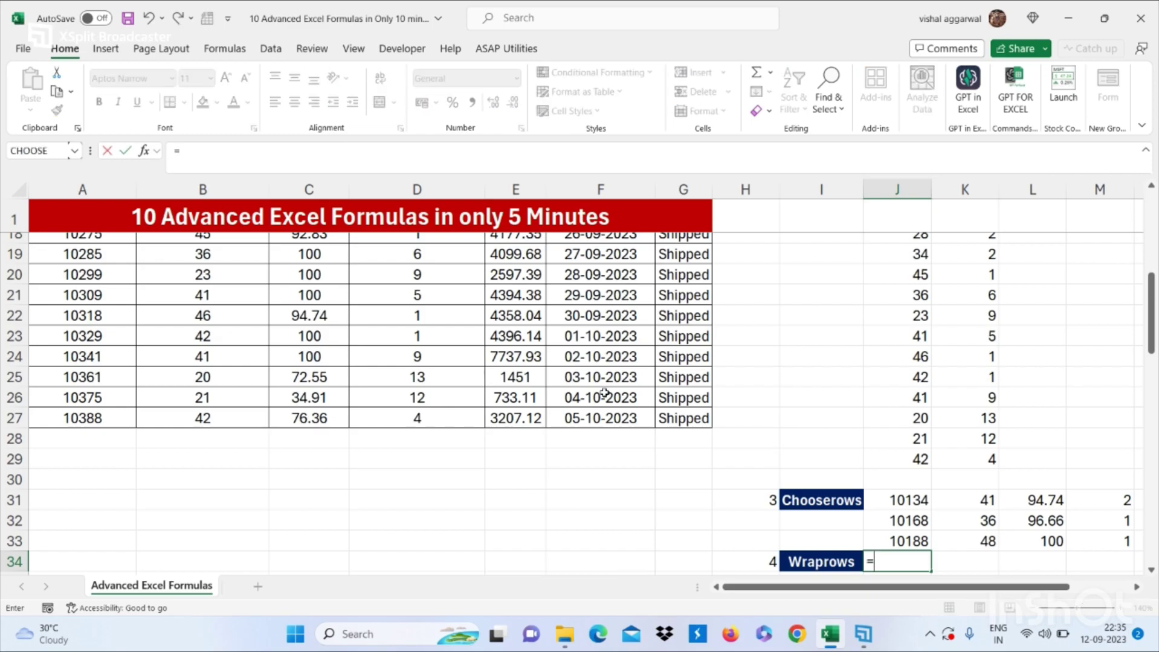
text(wra)
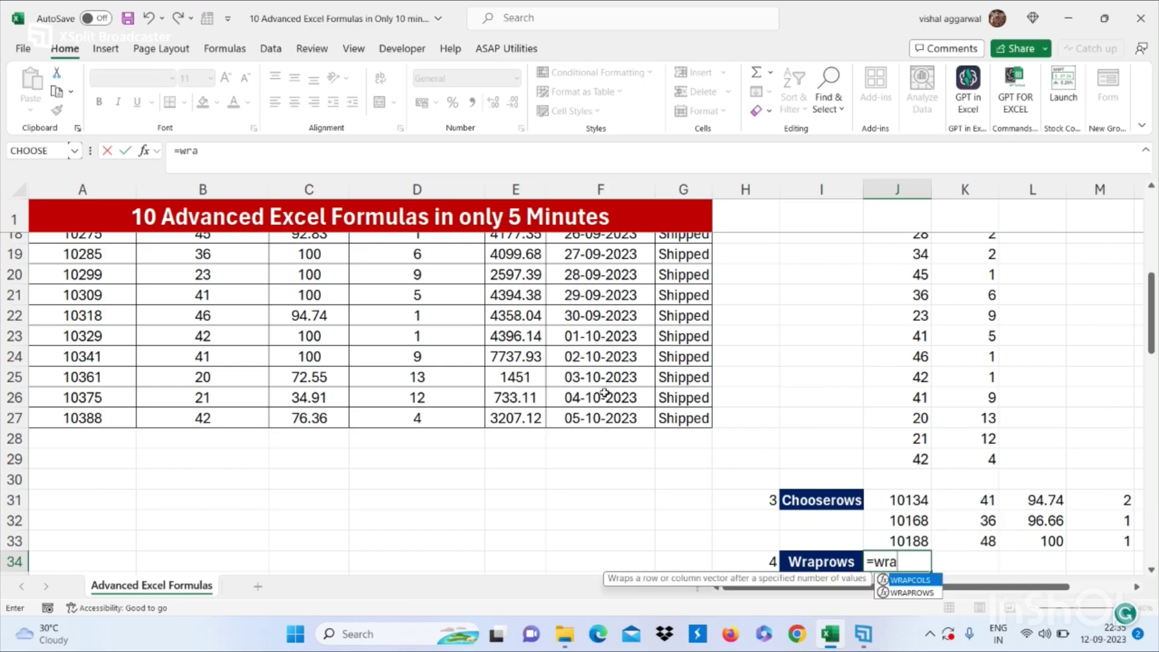
text(prows()
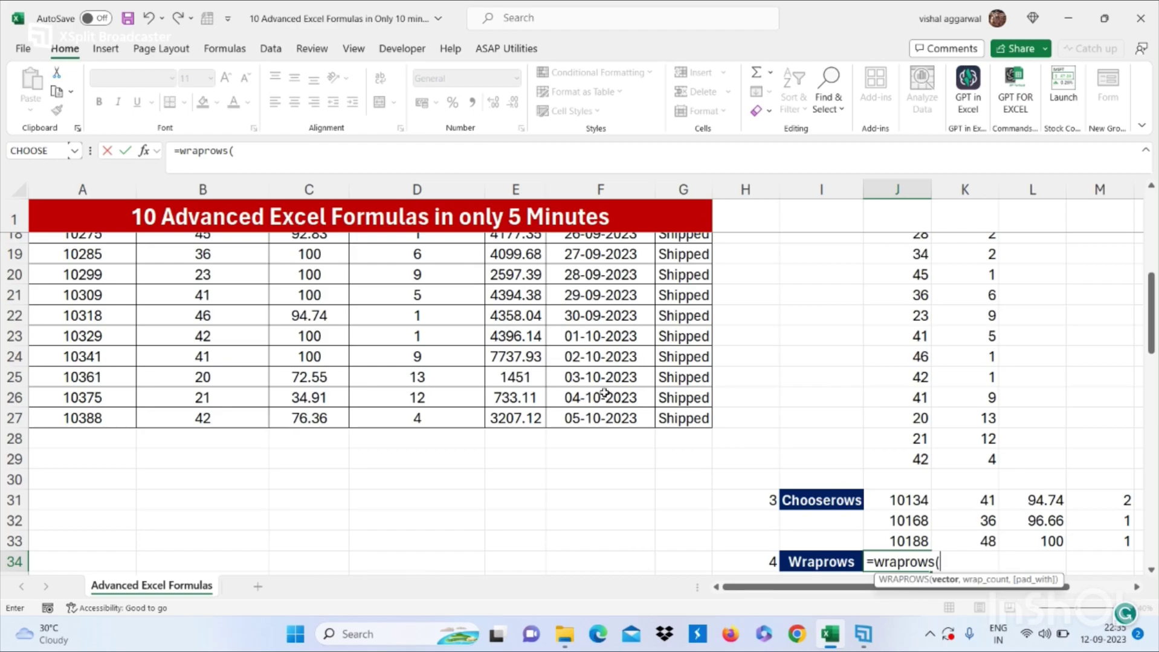
scroll(309, 246, up, 1)
scroll(265, 333, up, 5)
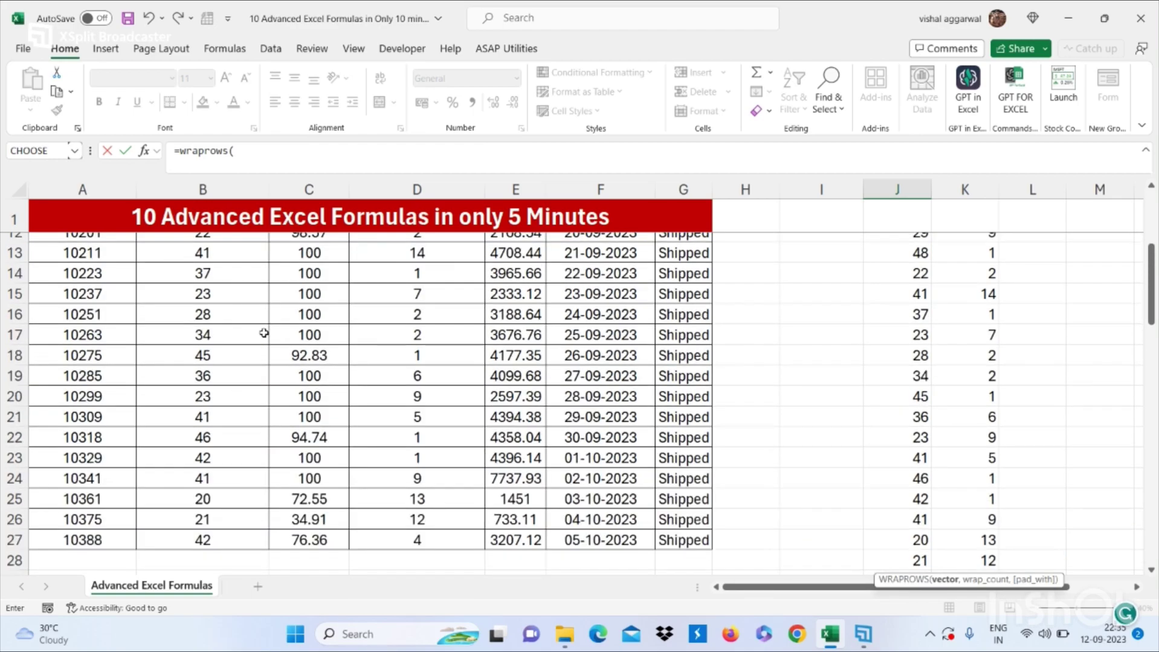
drag(119, 288, 103, 506)
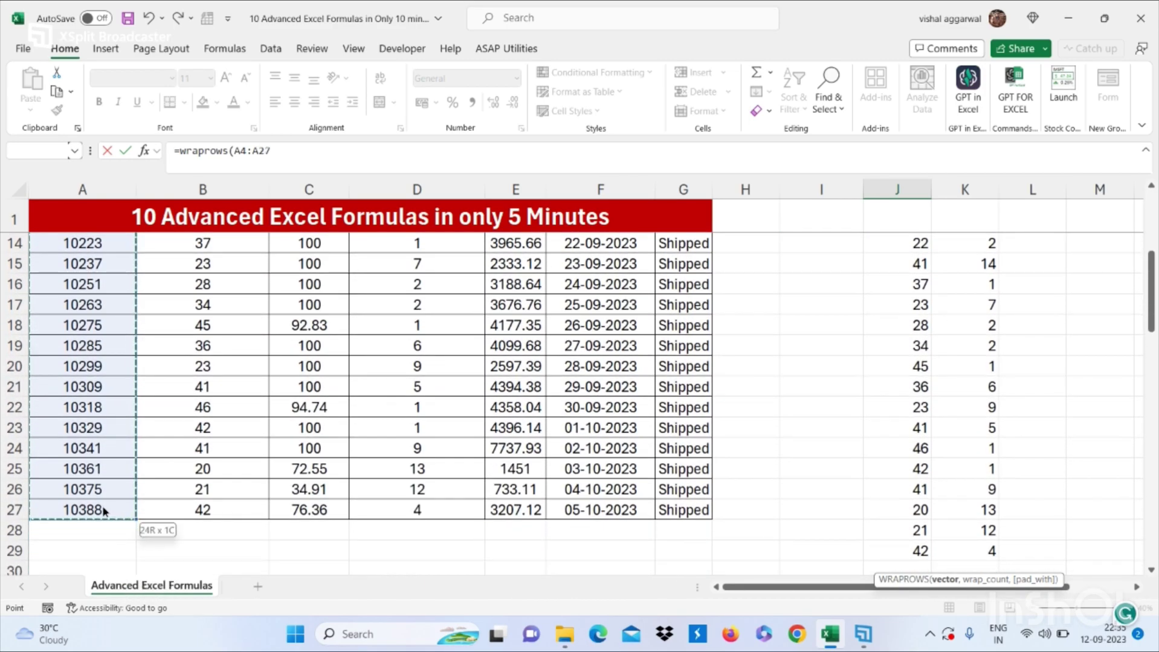
text(,)
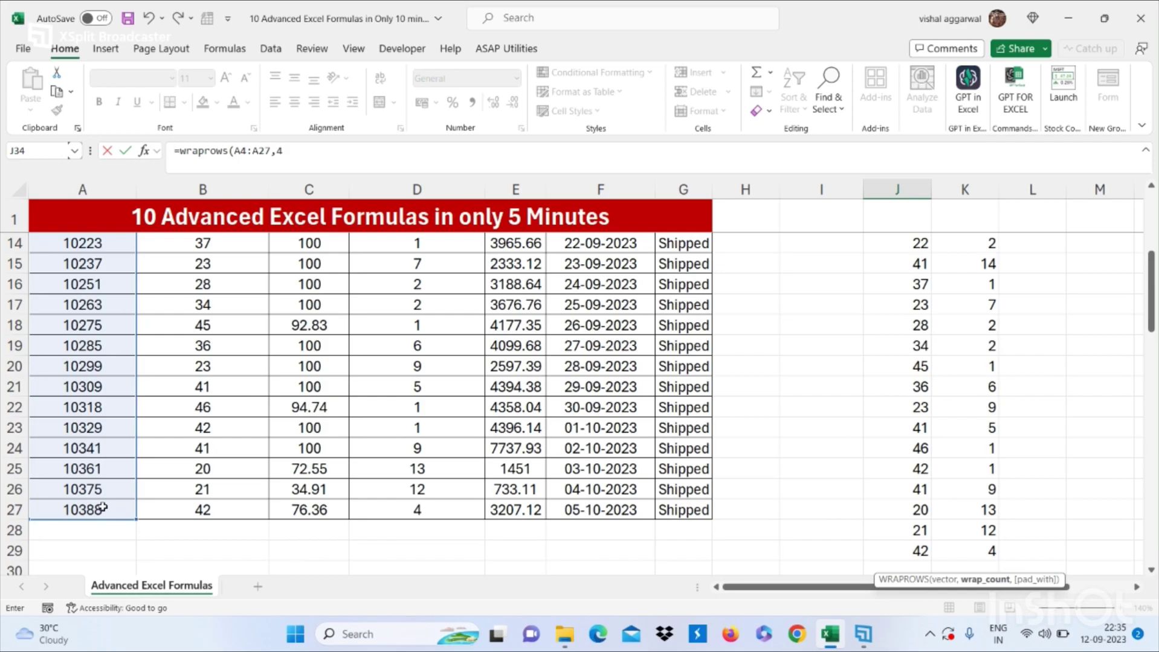
text(4))
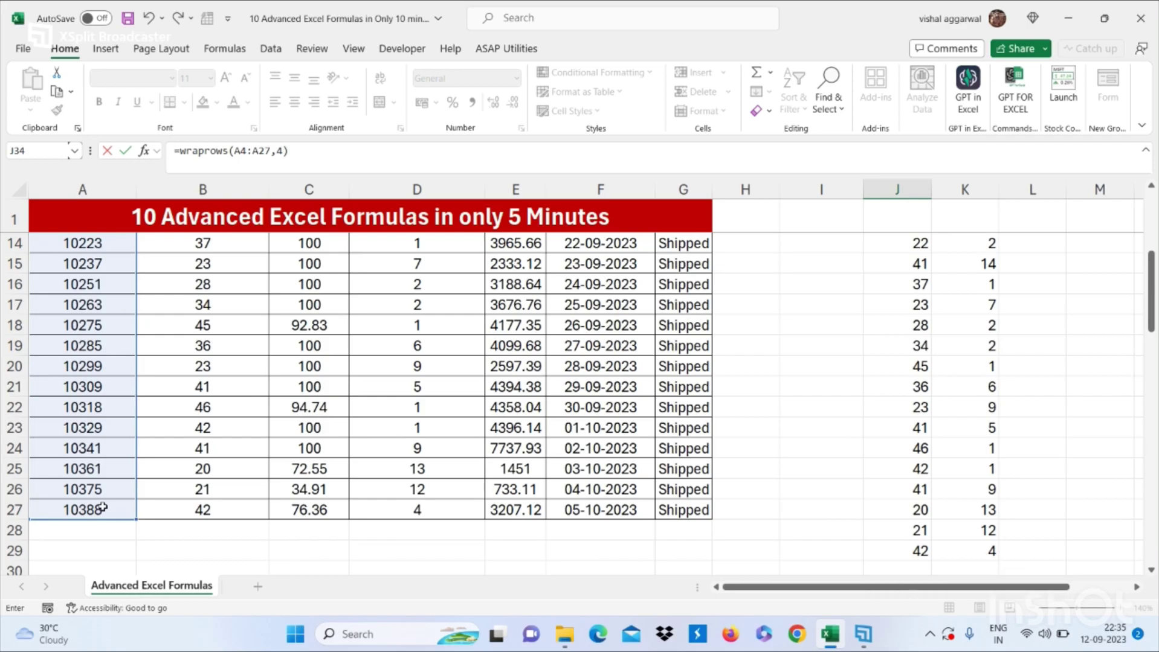
- Commit the formula and select the 6-by-4 grid of wrapped order numbers
scroll(432, 545, down, 6)
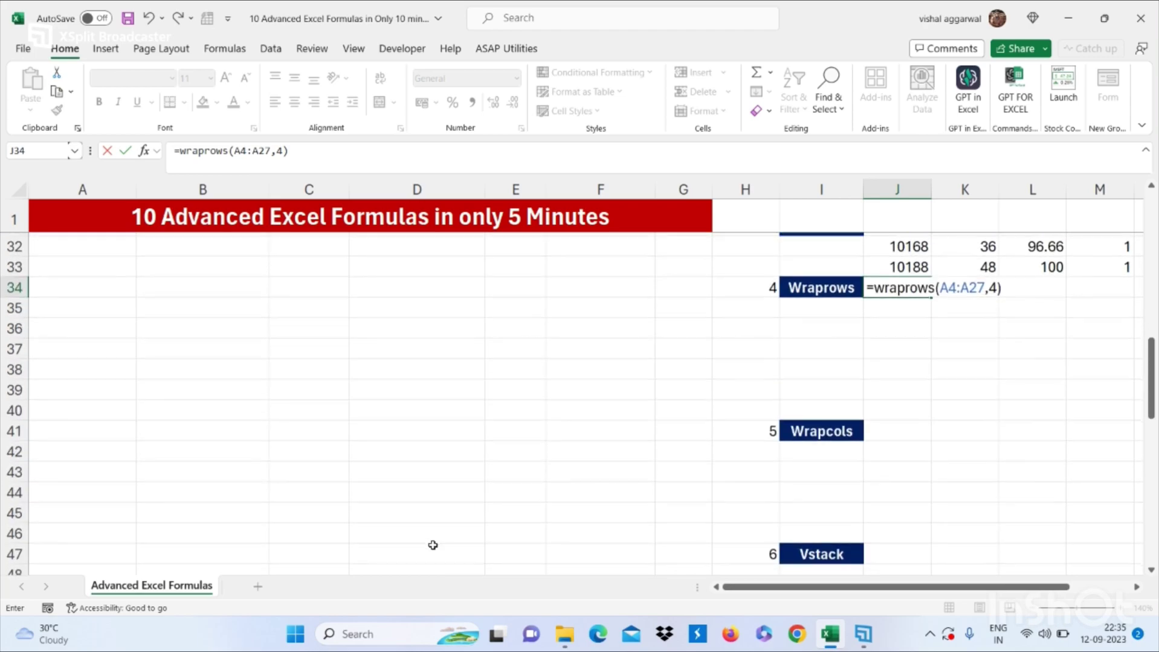
scroll(433, 545, up, 2)
scroll(432, 545, up, 1)
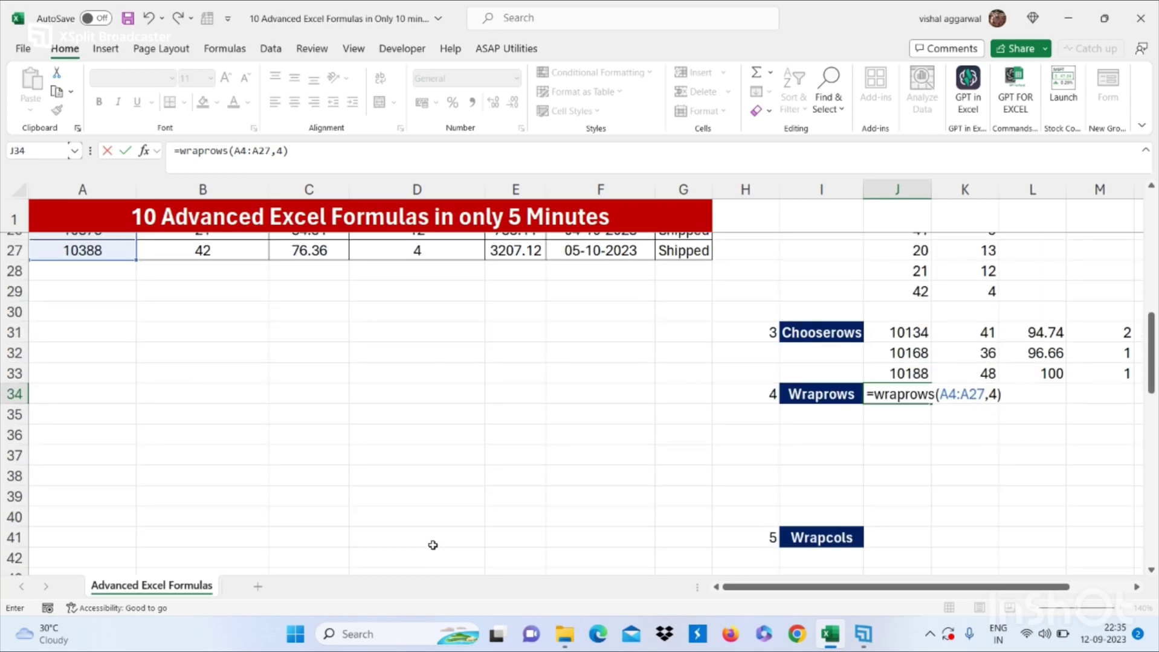
key(Return)
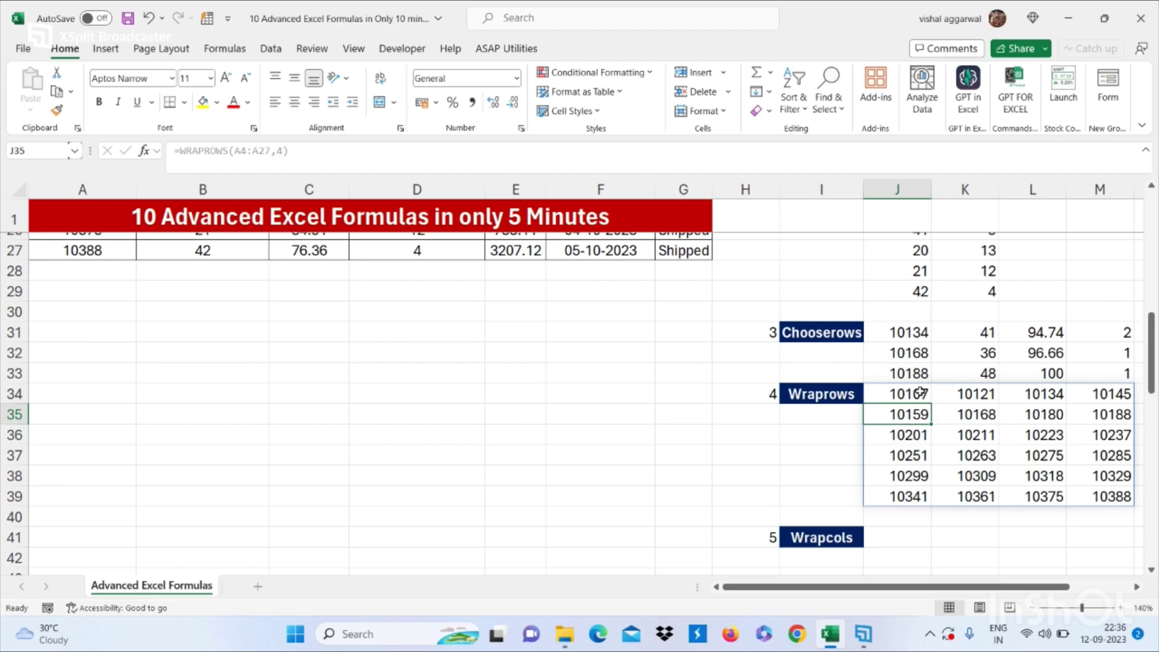
drag(919, 391, 1105, 502)
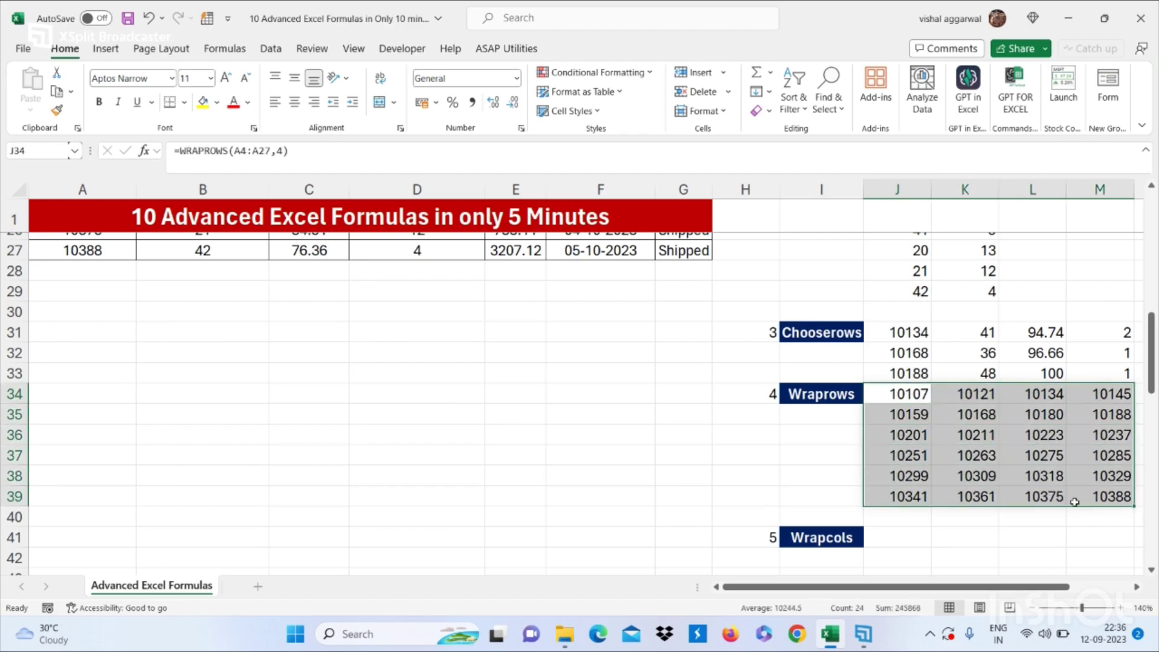
- Enter =WRAPCOLS(A4:A27,3) in J41, spilling the order numbers into three rows across J to Q
click(880, 537)
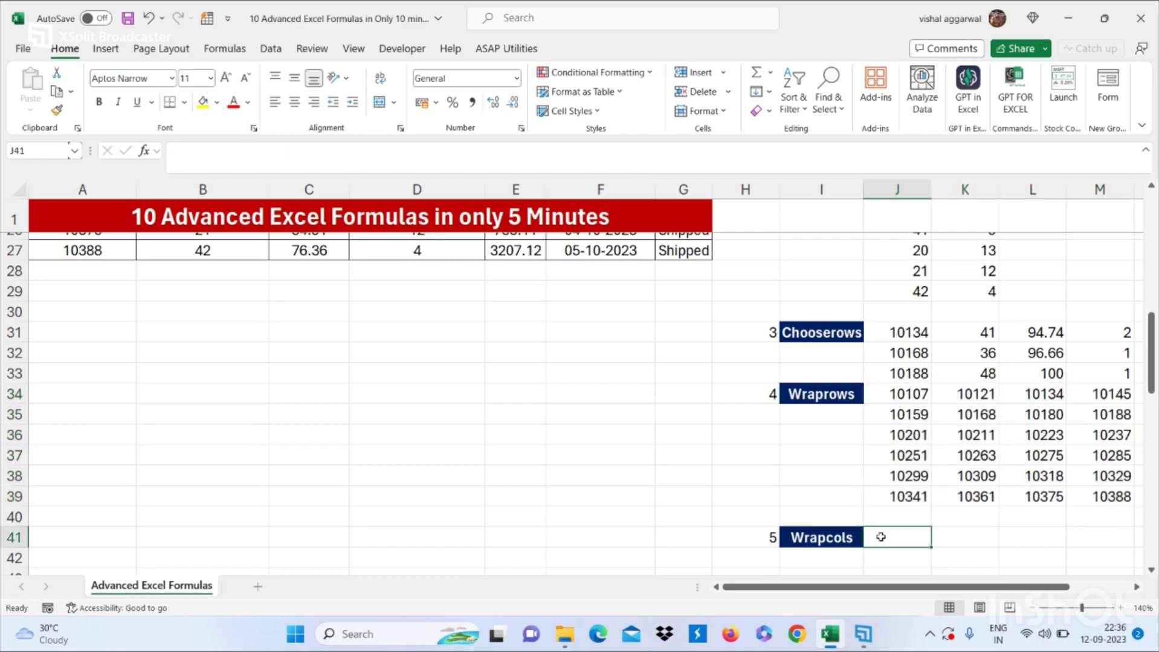
text(=)
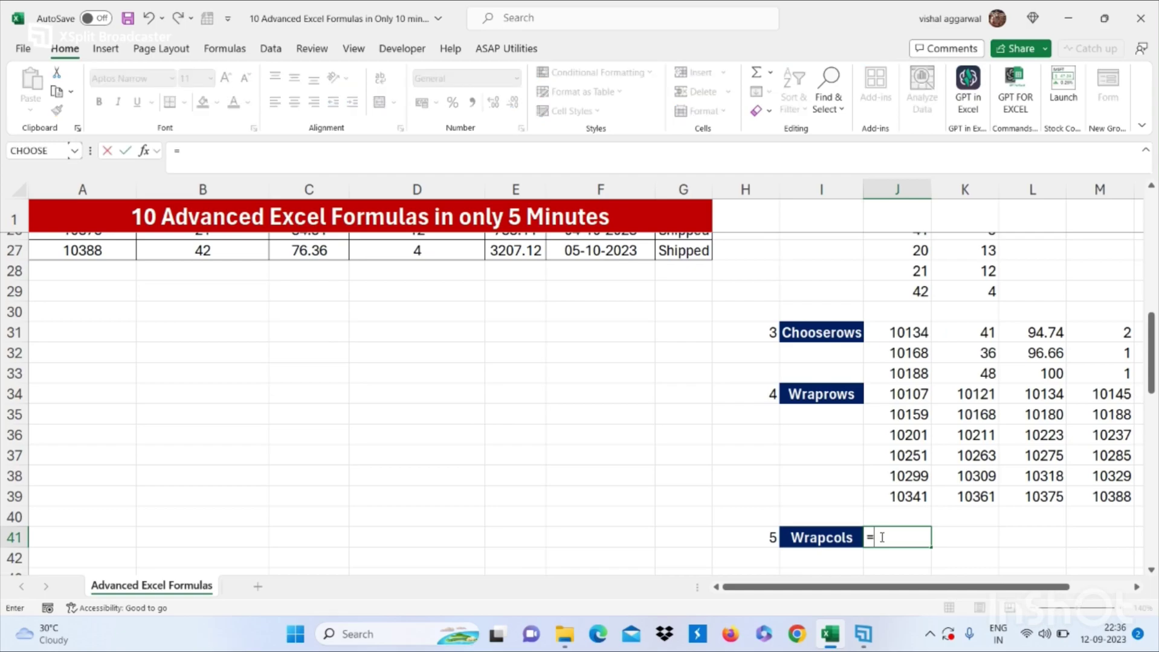
text(wrap)
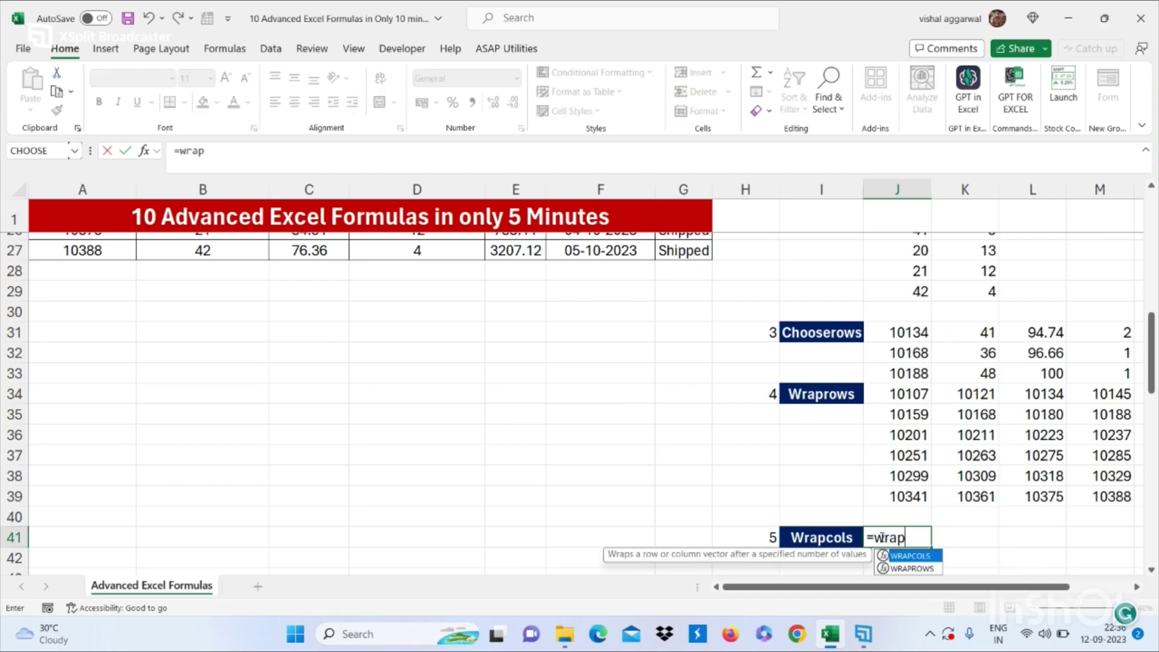
text(cols()
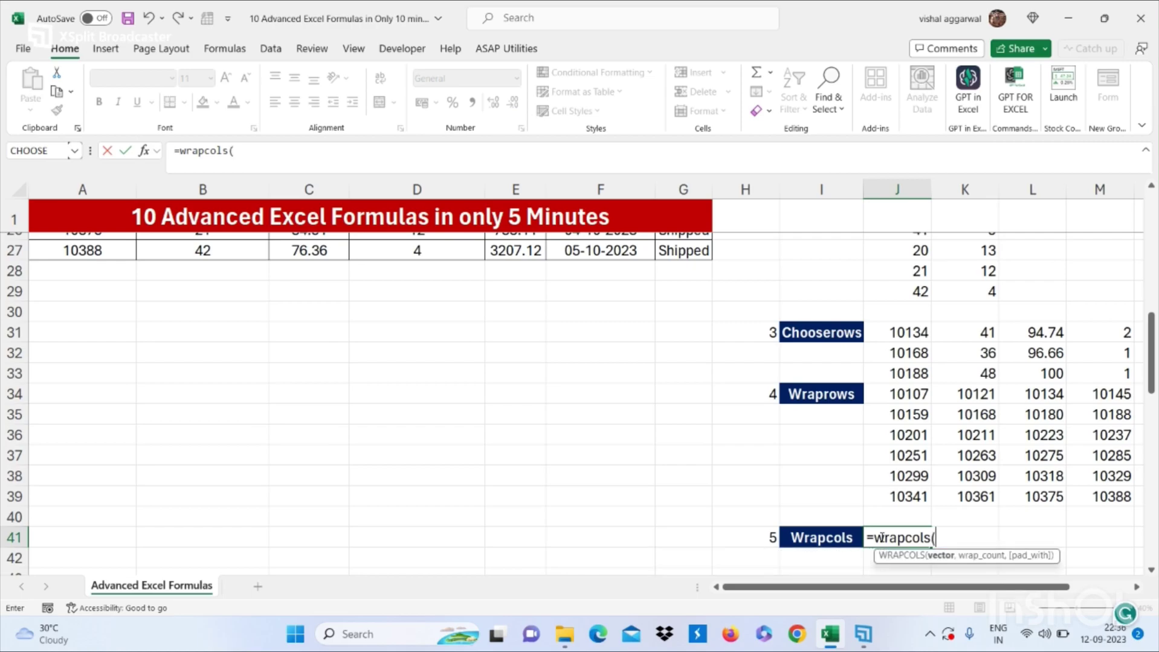
scroll(590, 401, up, 8)
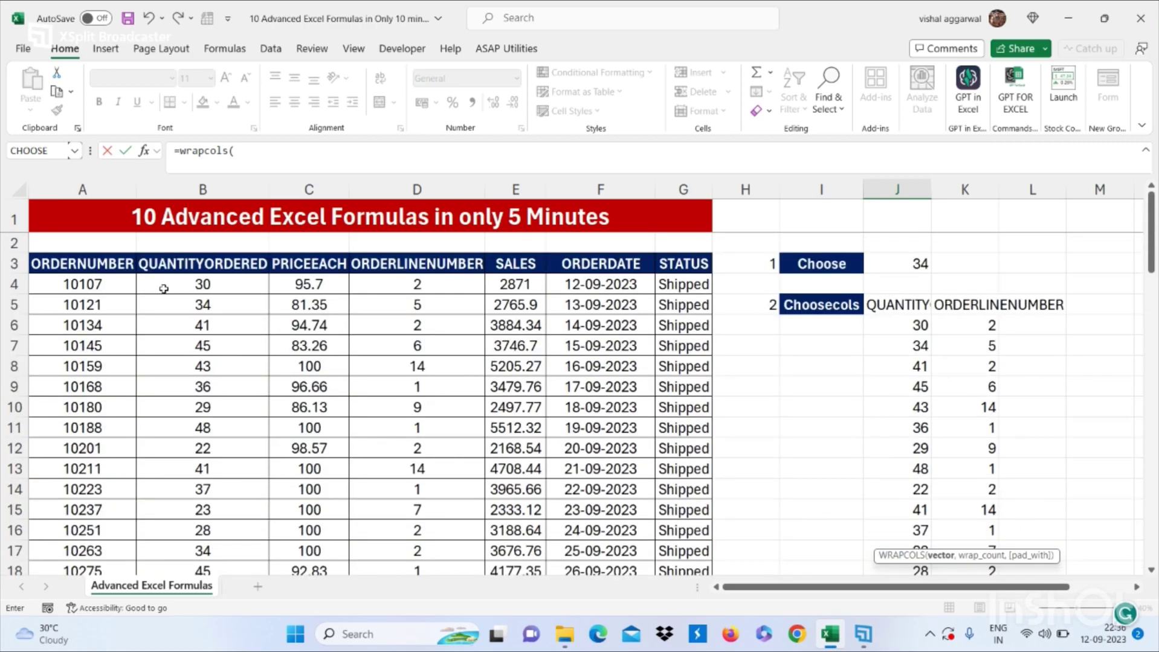
click(67, 300)
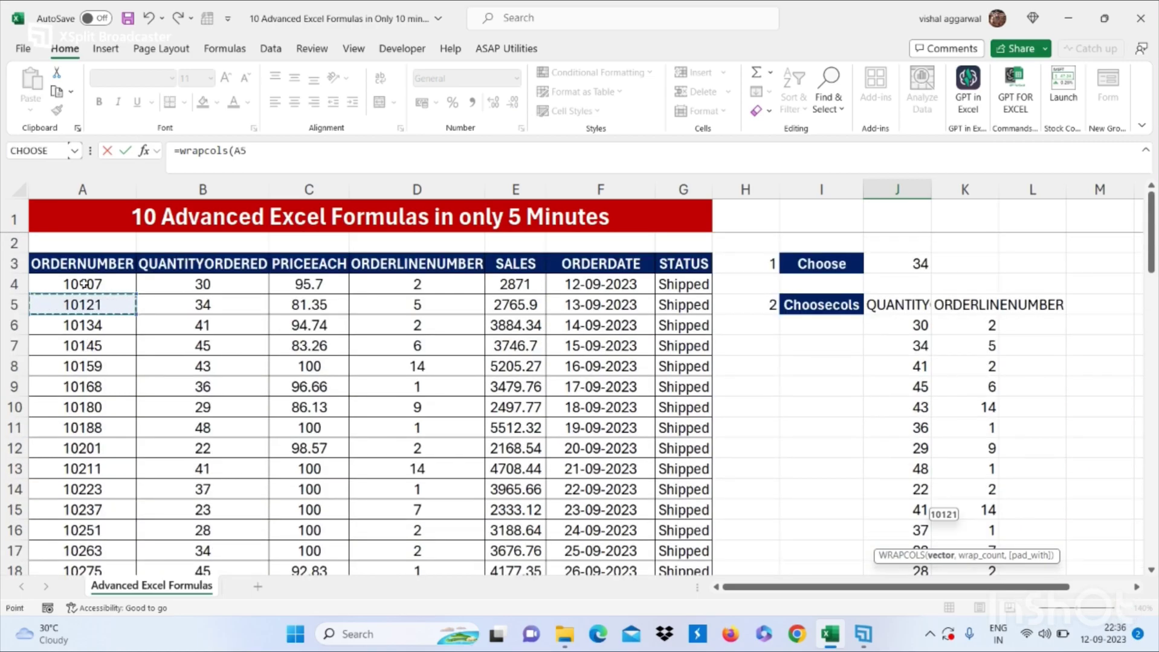
drag(85, 284, 107, 514)
text(,)
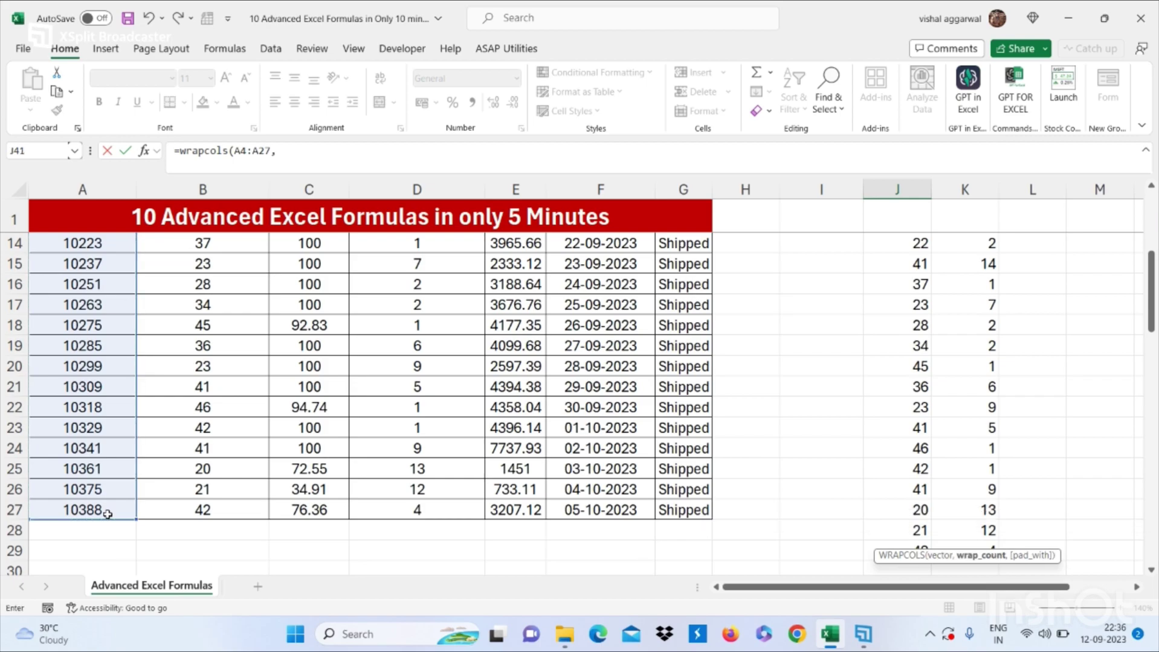
scroll(107, 514, down, 7)
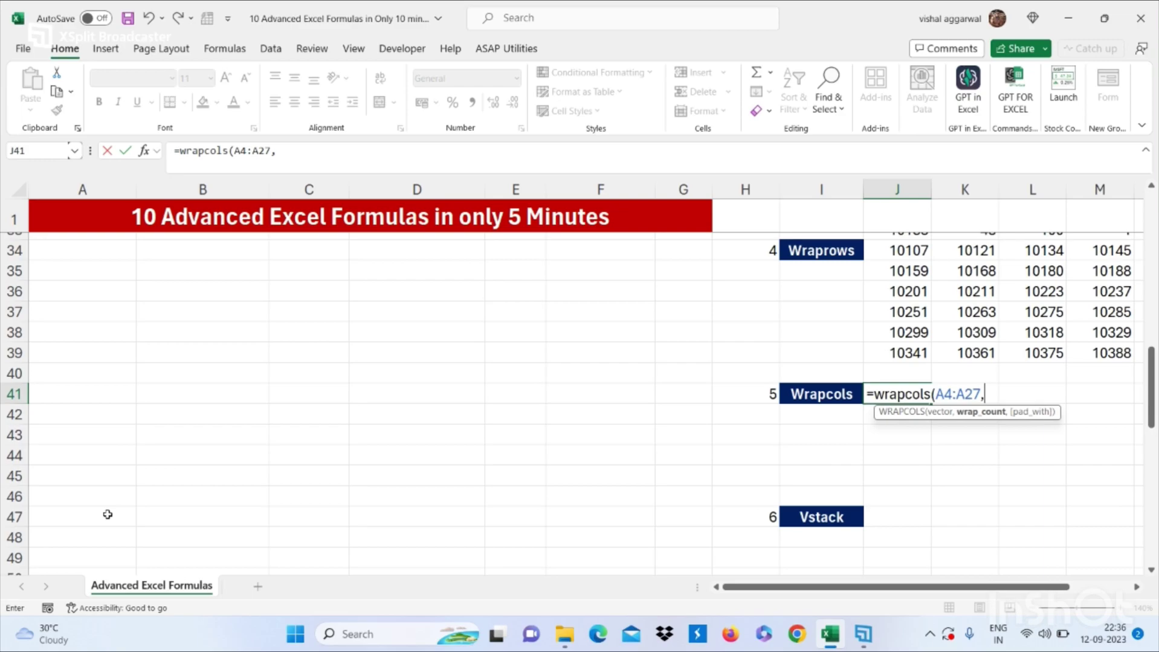
text(3))
key(Return)
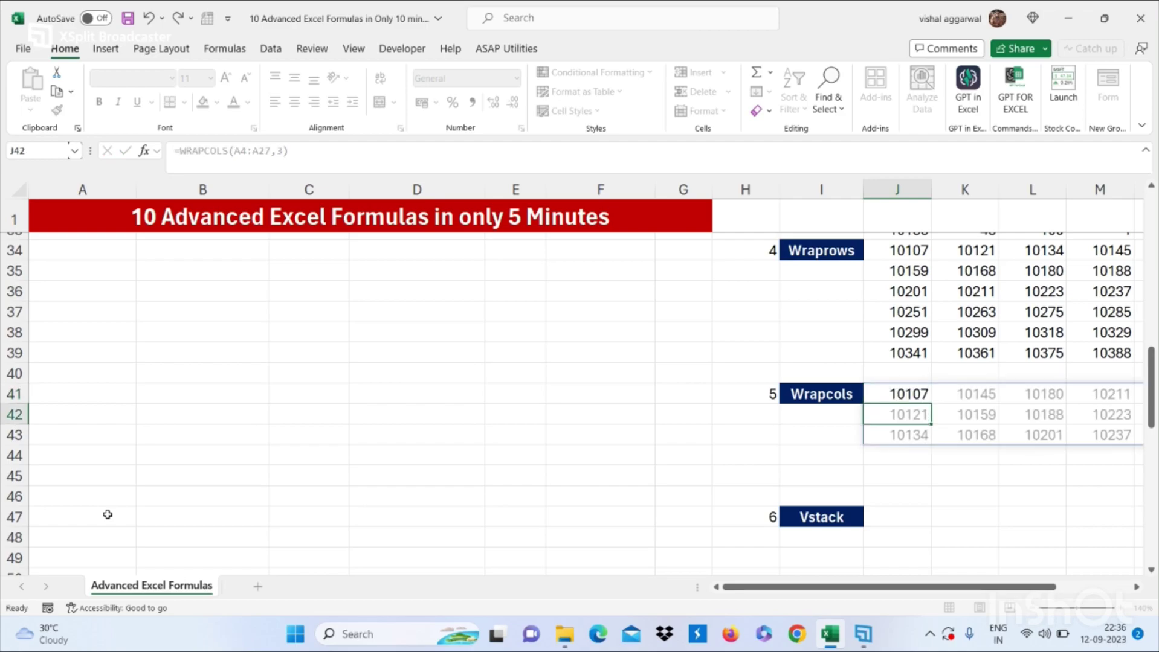
scroll(337, 535, right, 7)
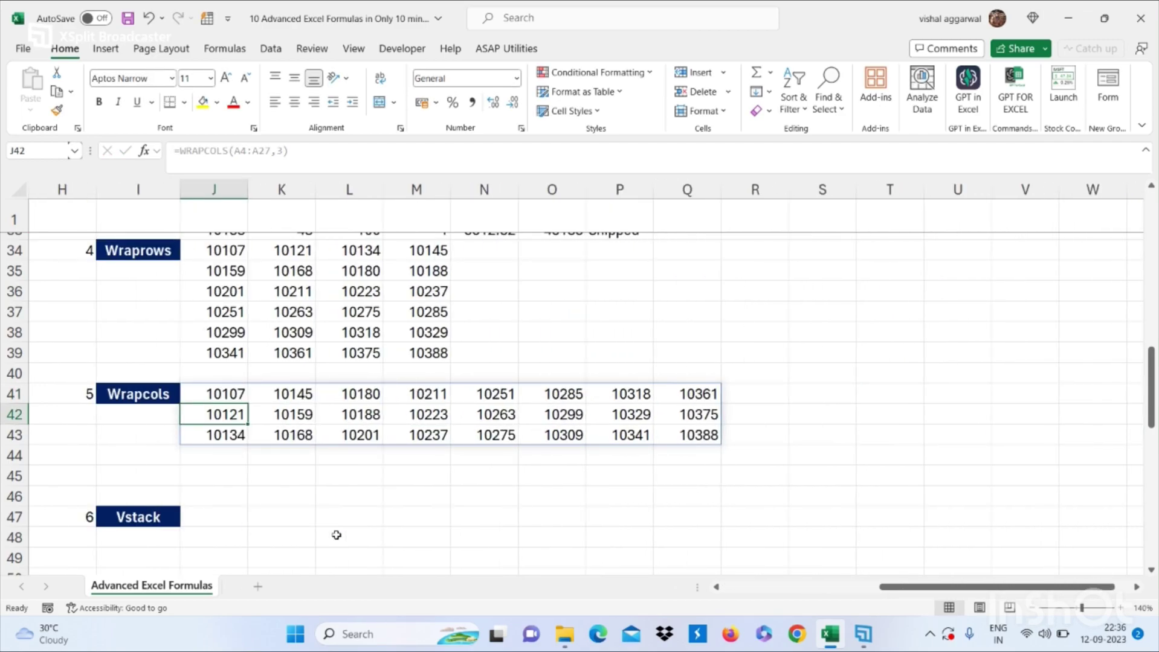
scroll(337, 535, left, 7)
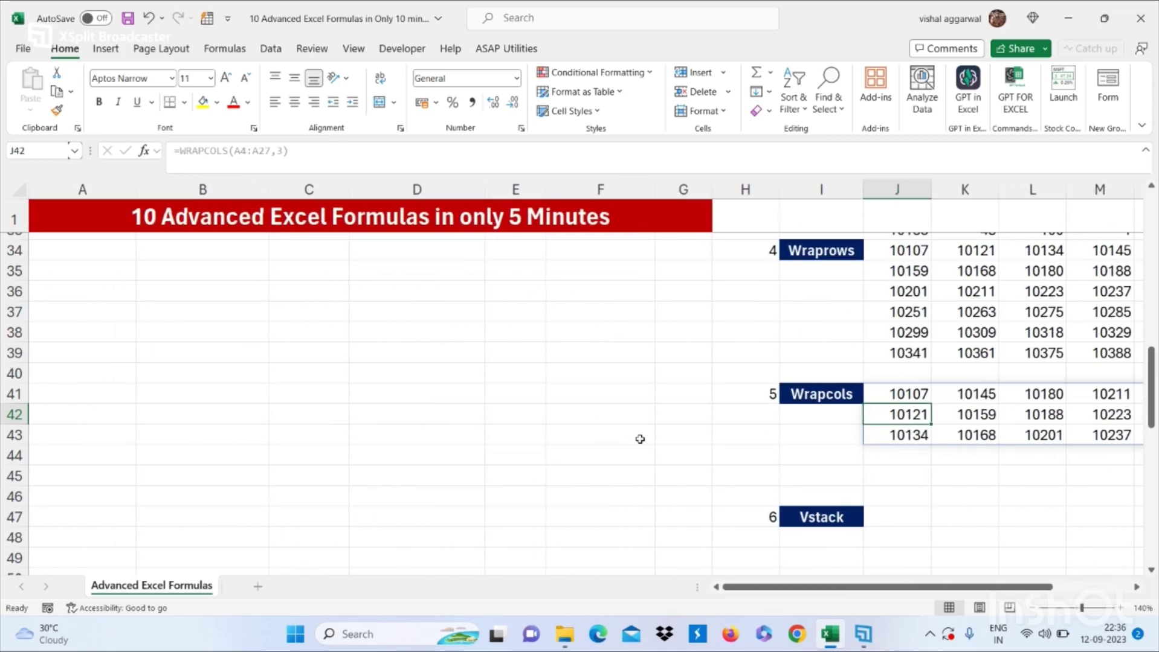
scroll(638, 437, down, 2)
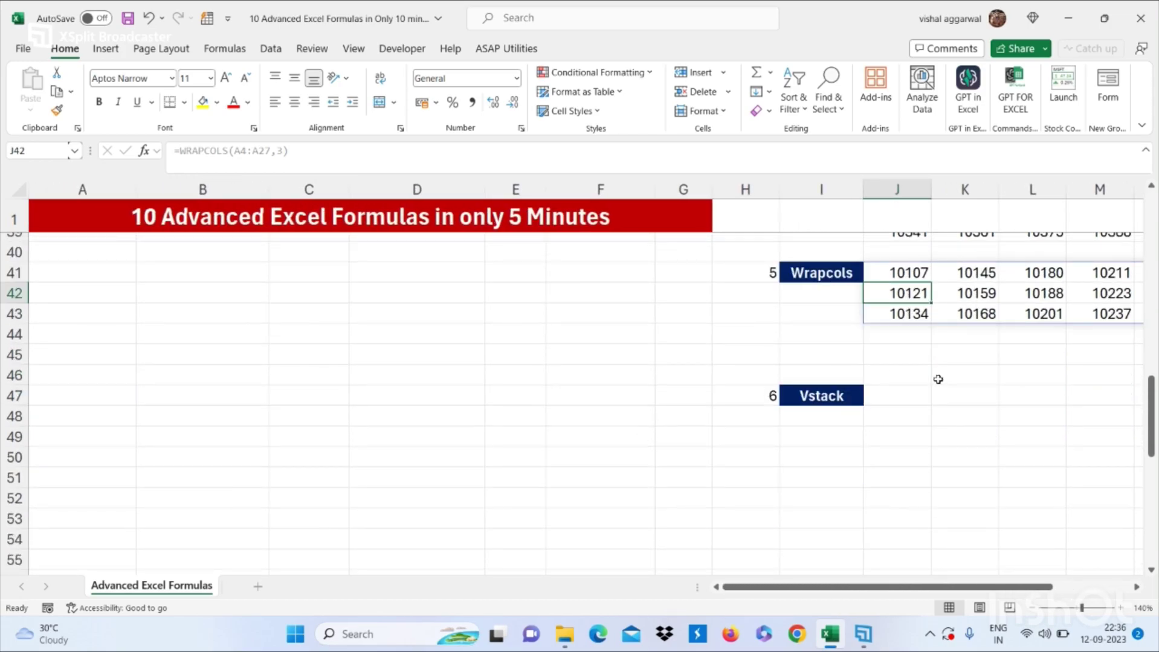
- Select the order data A3:G27 starting from the ORDERNUMBER header
click(901, 397)
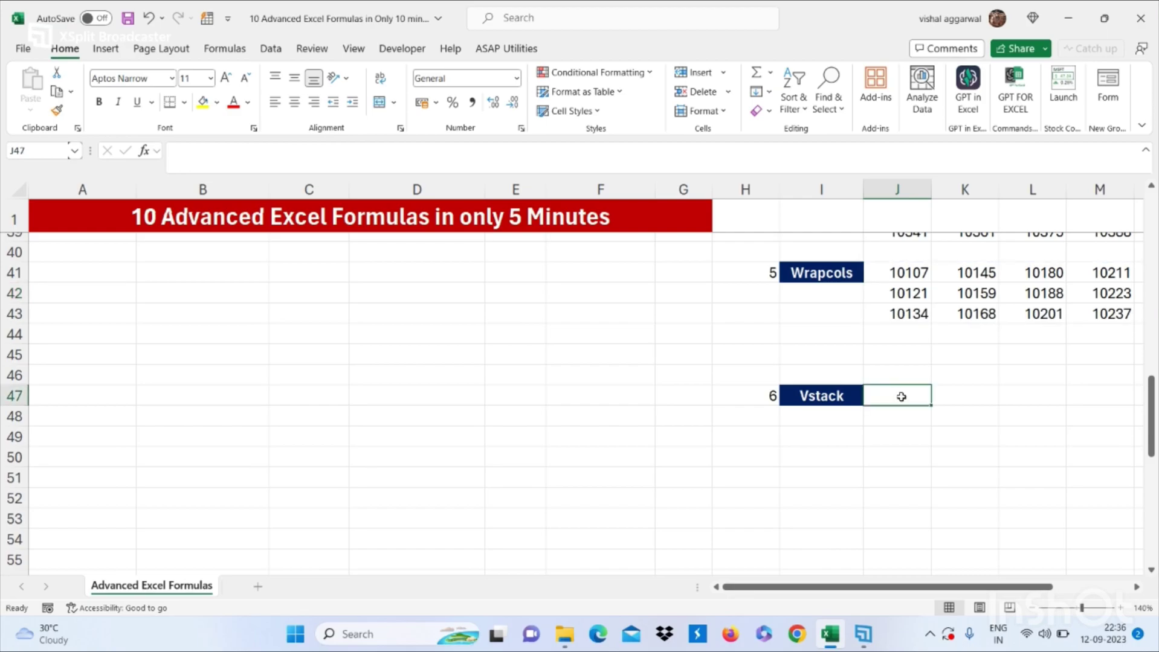
scroll(901, 397, up, 13)
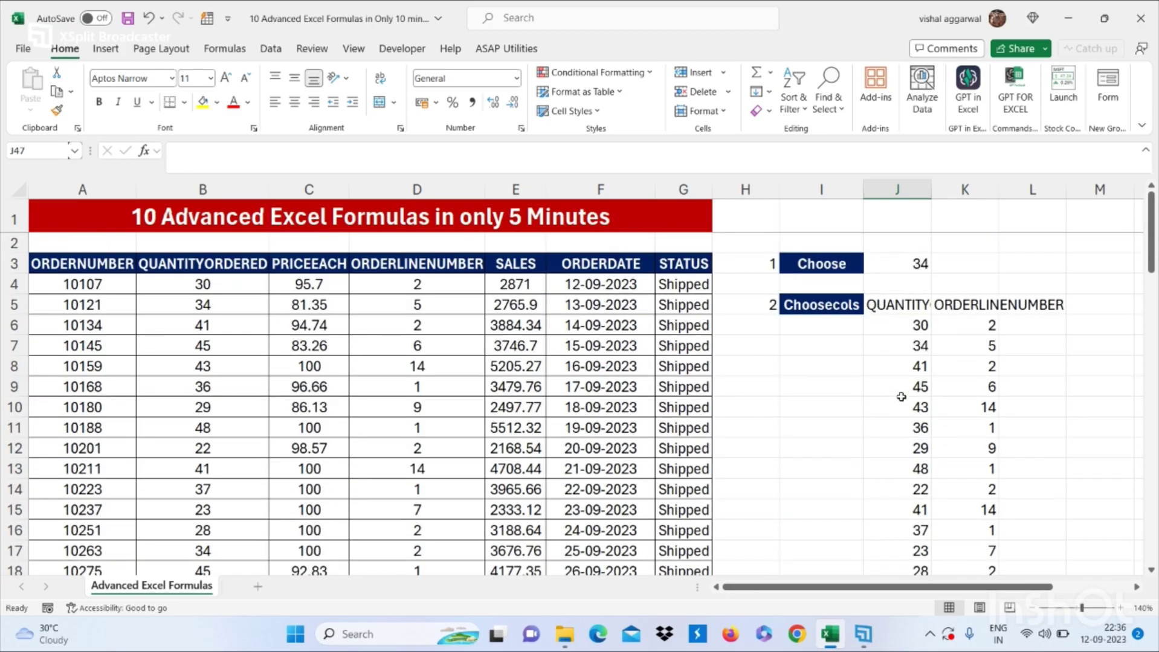
click(69, 272)
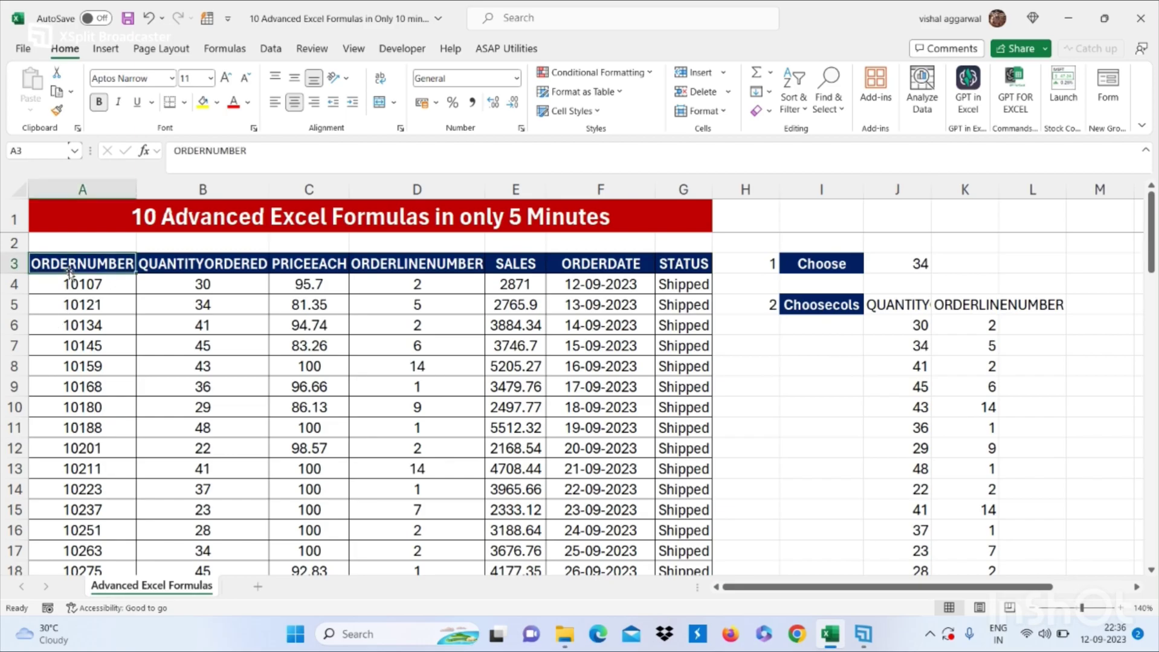
key(ctrl+shift+End)
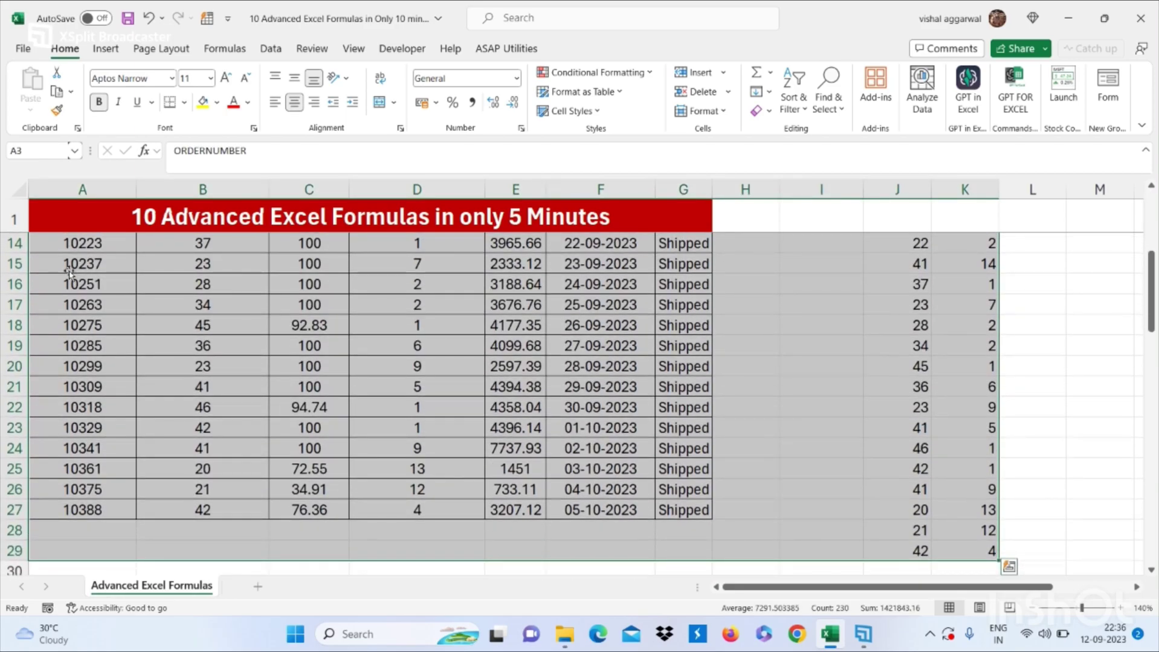
scroll(68, 273, up, 4)
click(71, 264)
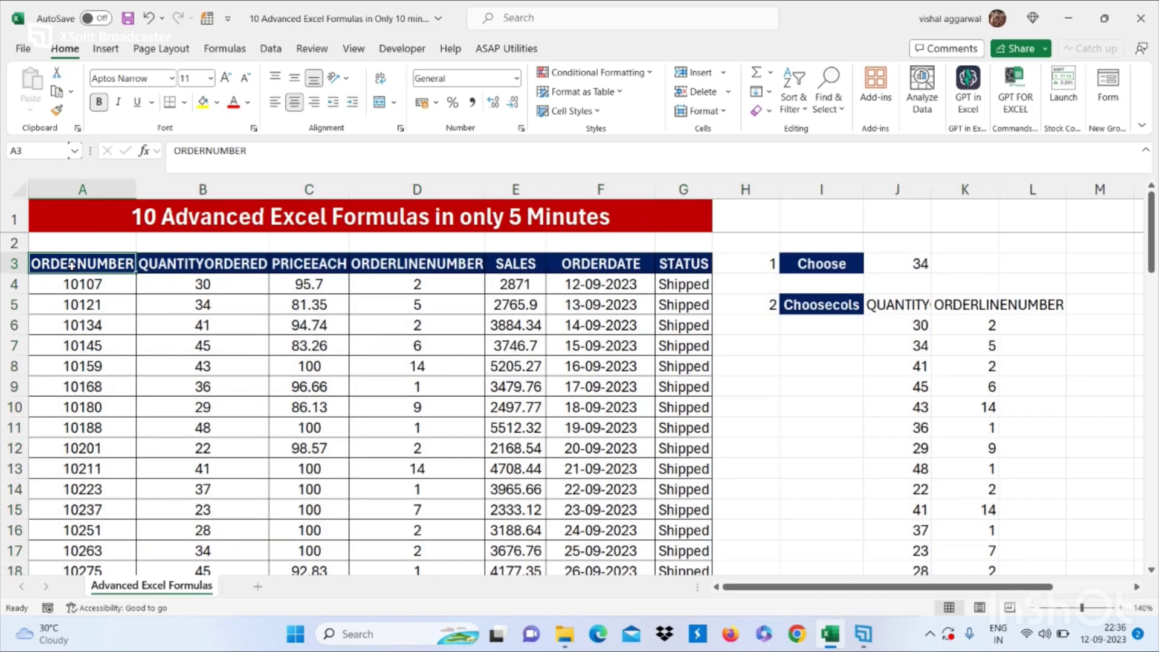
key(shift+Right)
key(shift+Right)
key(shift+Right)
key(shift+Right)
key(shift+Right)
key(shift+Right)
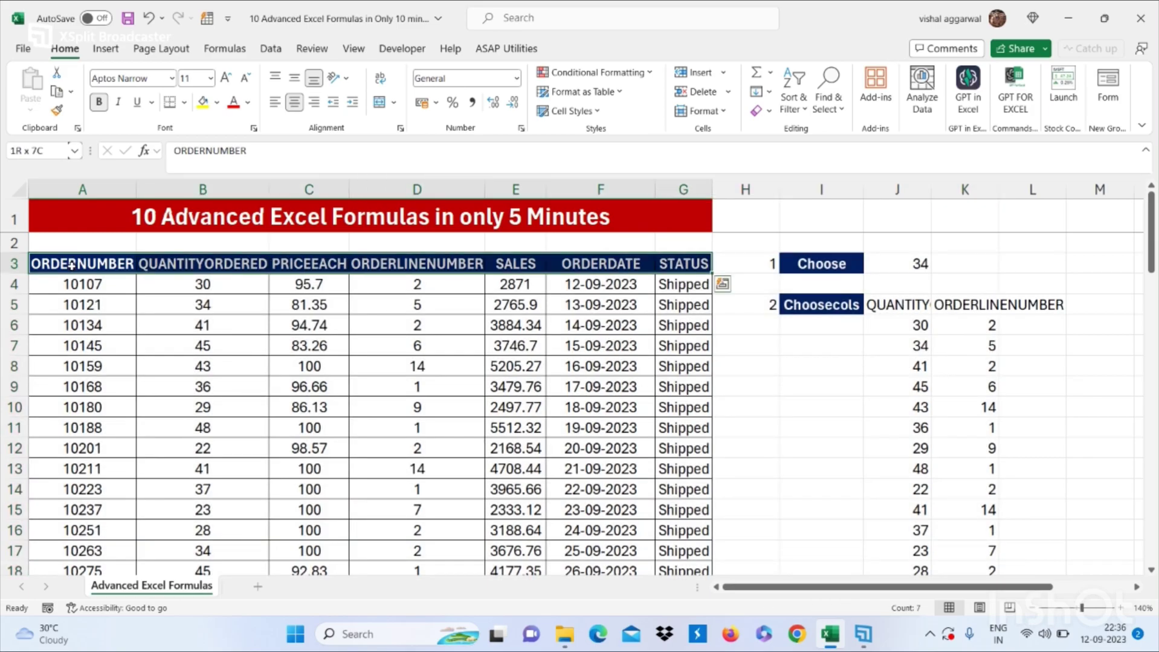
key(ctrl+shift+Down)
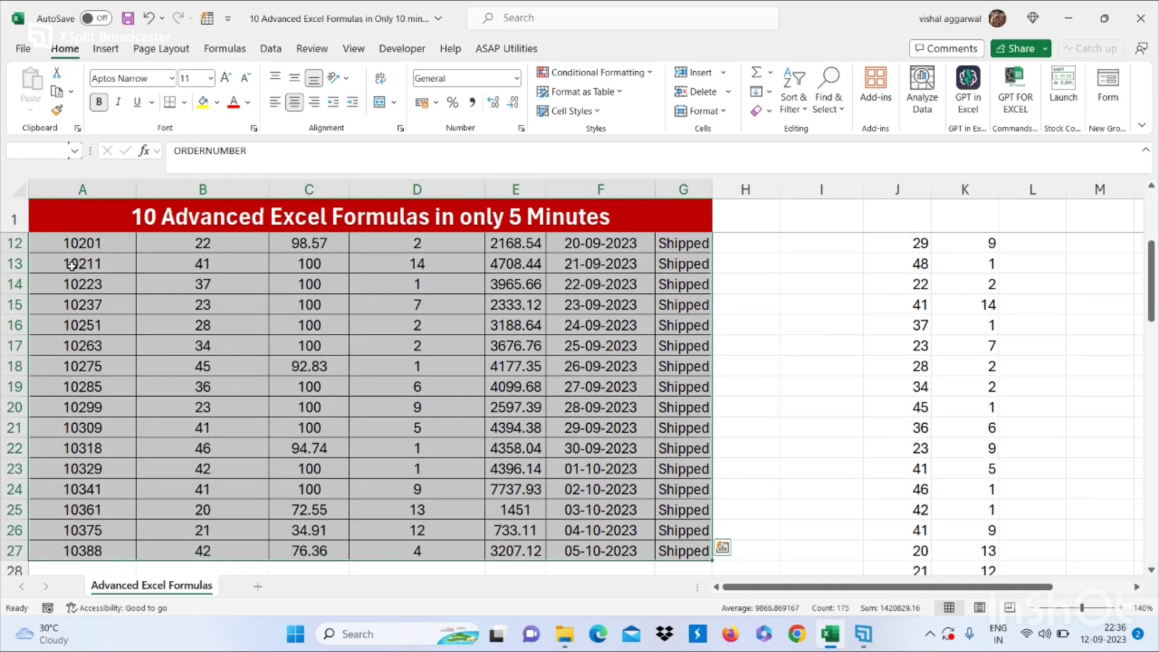
scroll(71, 264, up, 3)
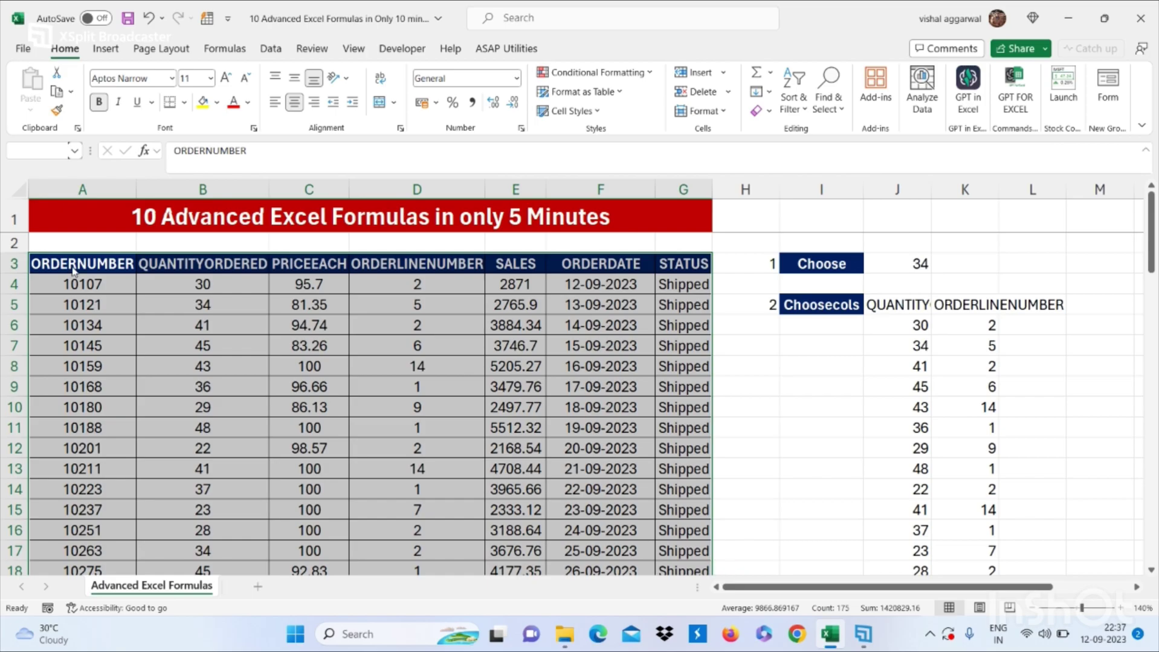
- Convert the selection into a table with headers, Table1
key(ctrl+t)
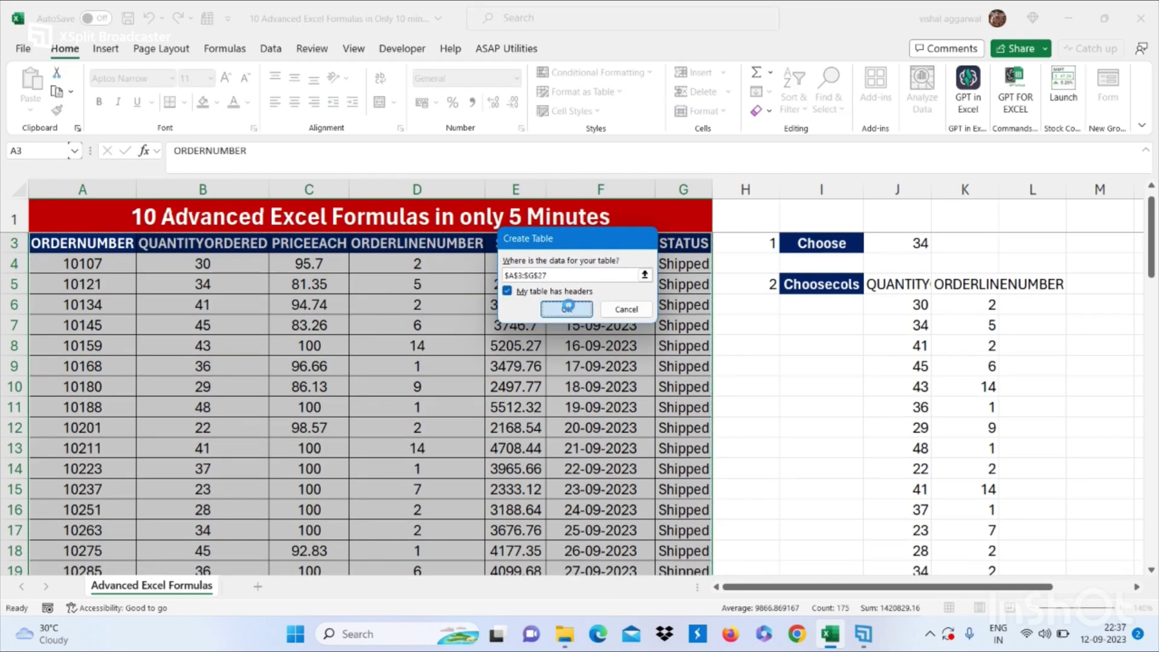
click(567, 309)
scroll(568, 305, down, 3)
scroll(568, 305, down, 8)
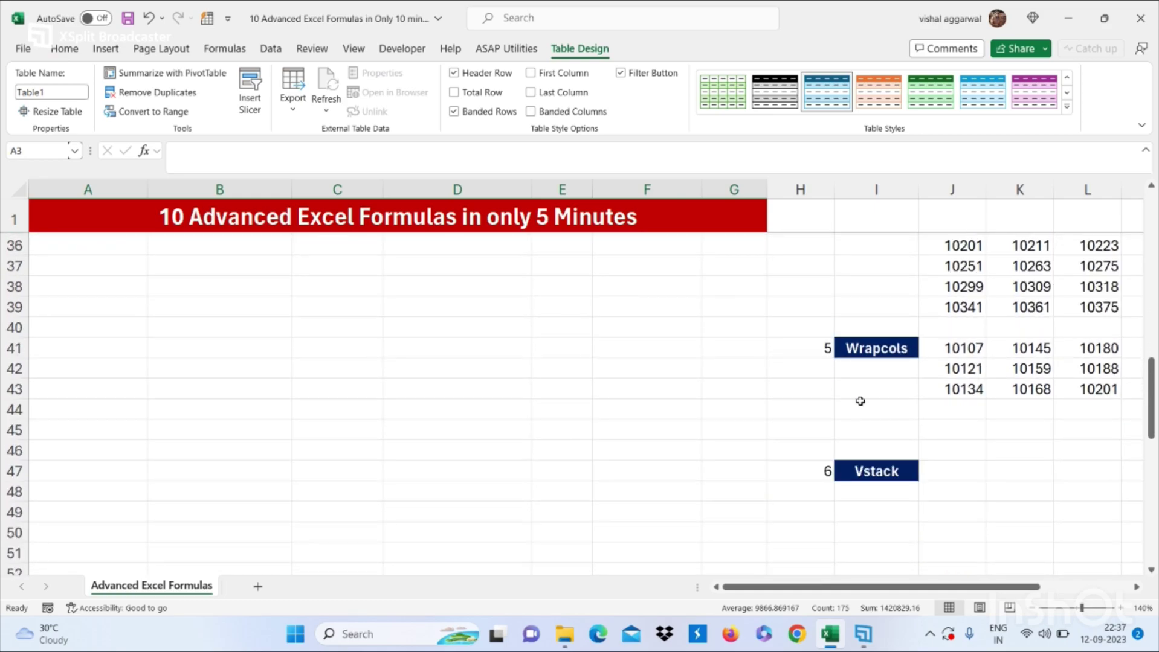
click(969, 476)
text(=)
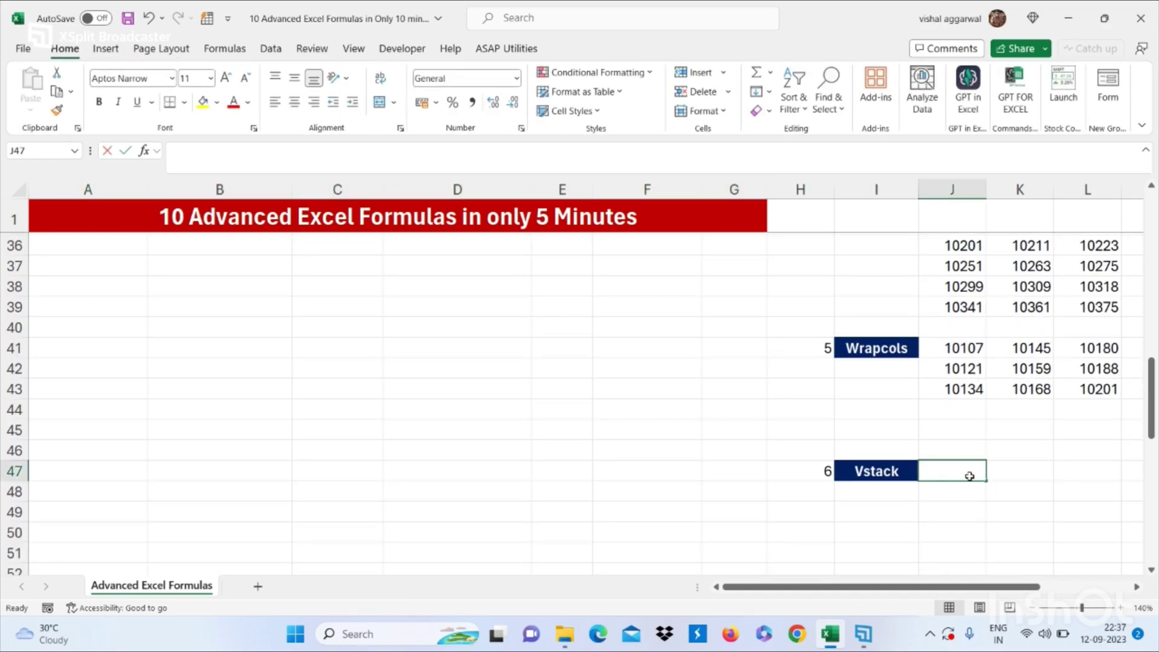
text(vs)
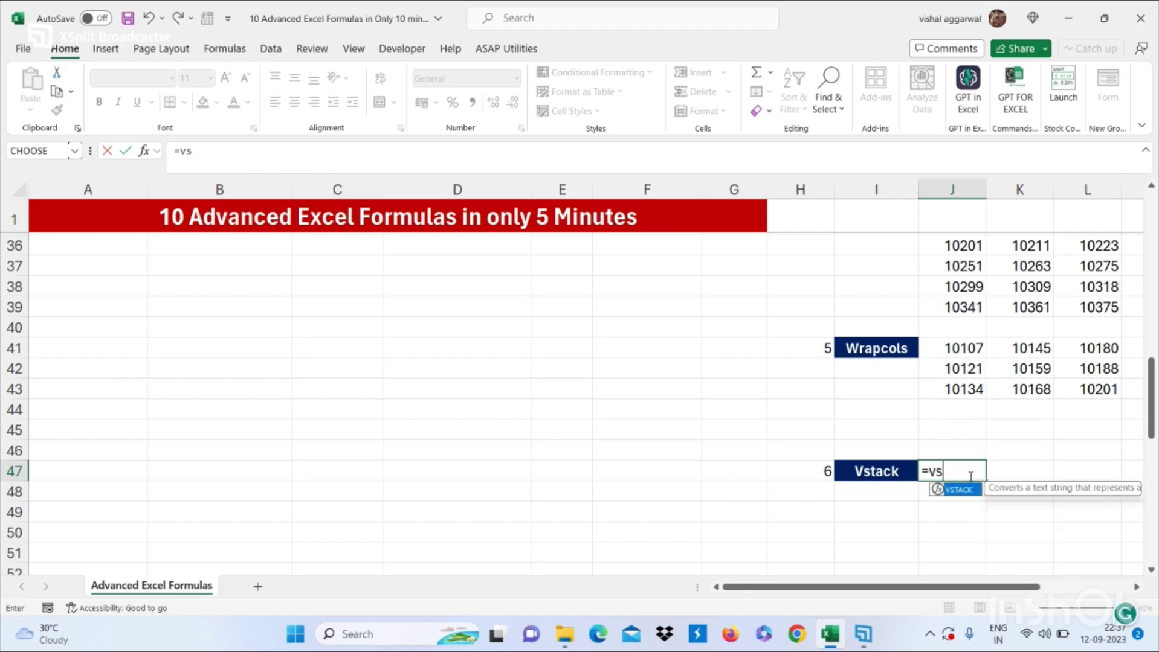
text(aac)
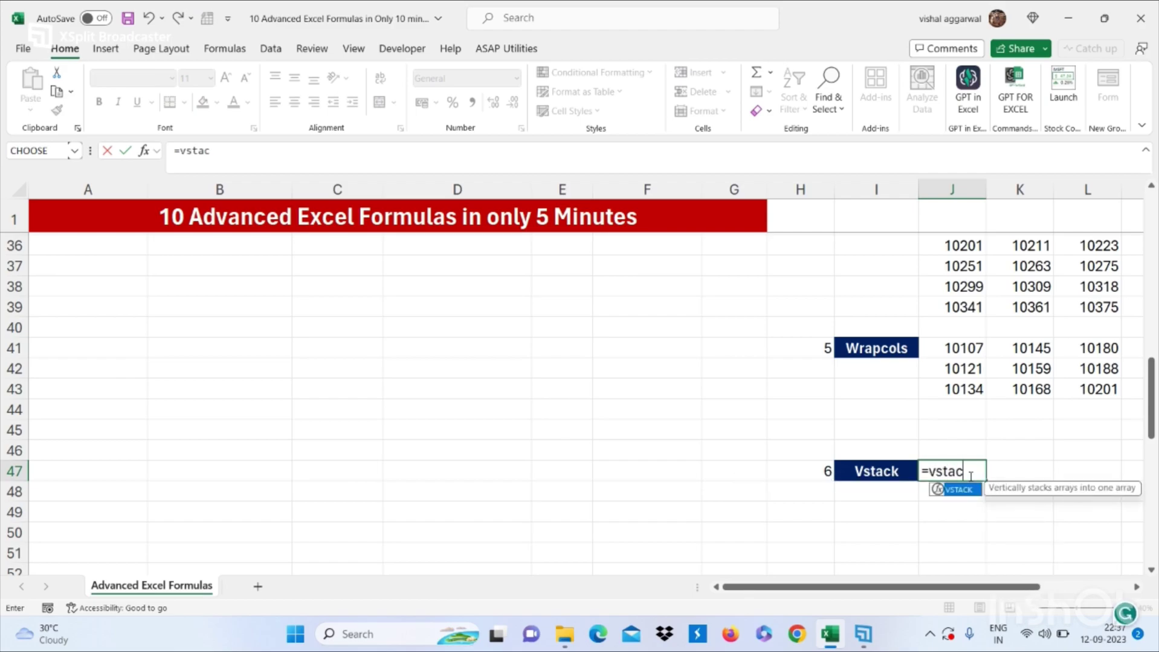
text(k()
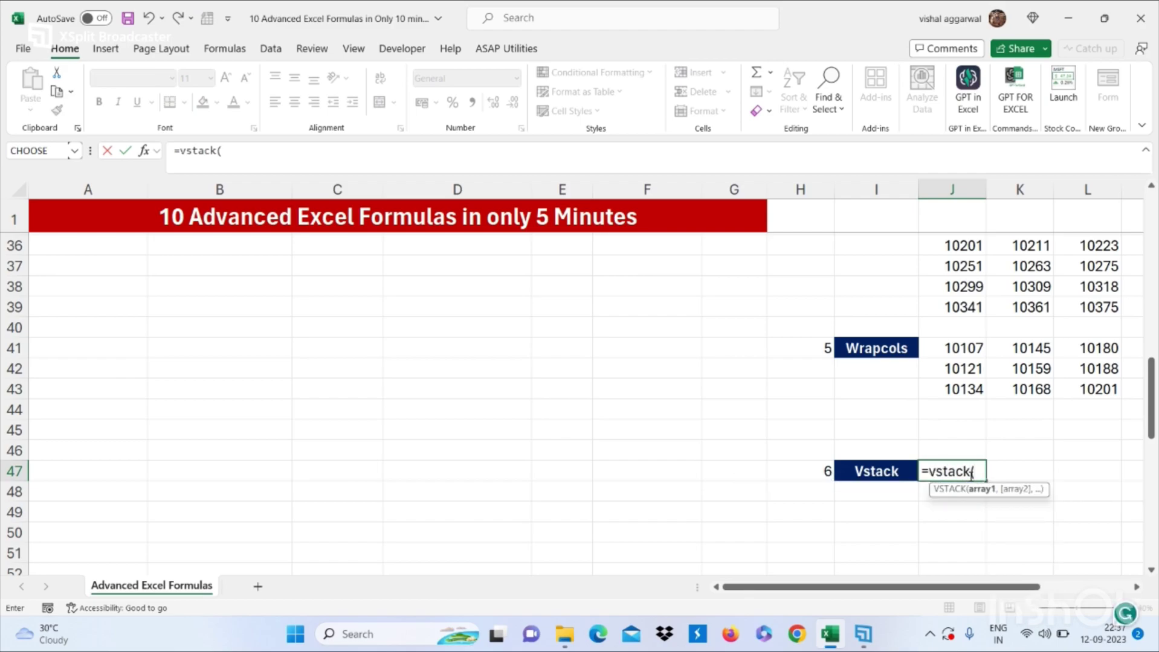
scroll(971, 472, up, 2)
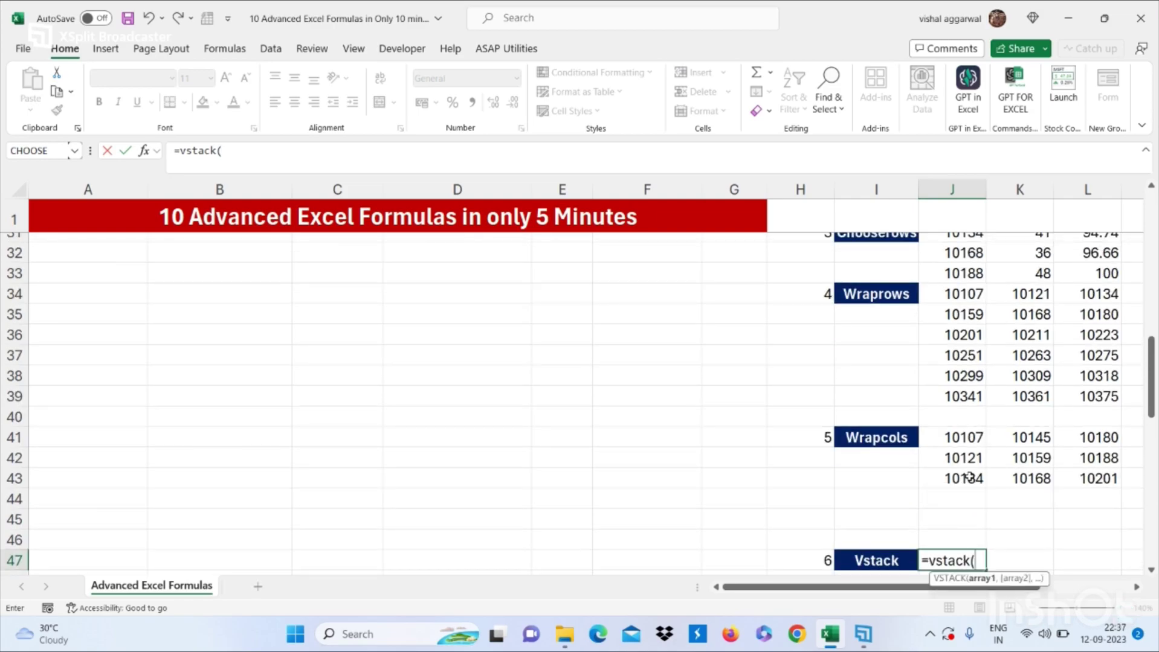
scroll(968, 477, up, 2)
scroll(968, 477, down, 4)
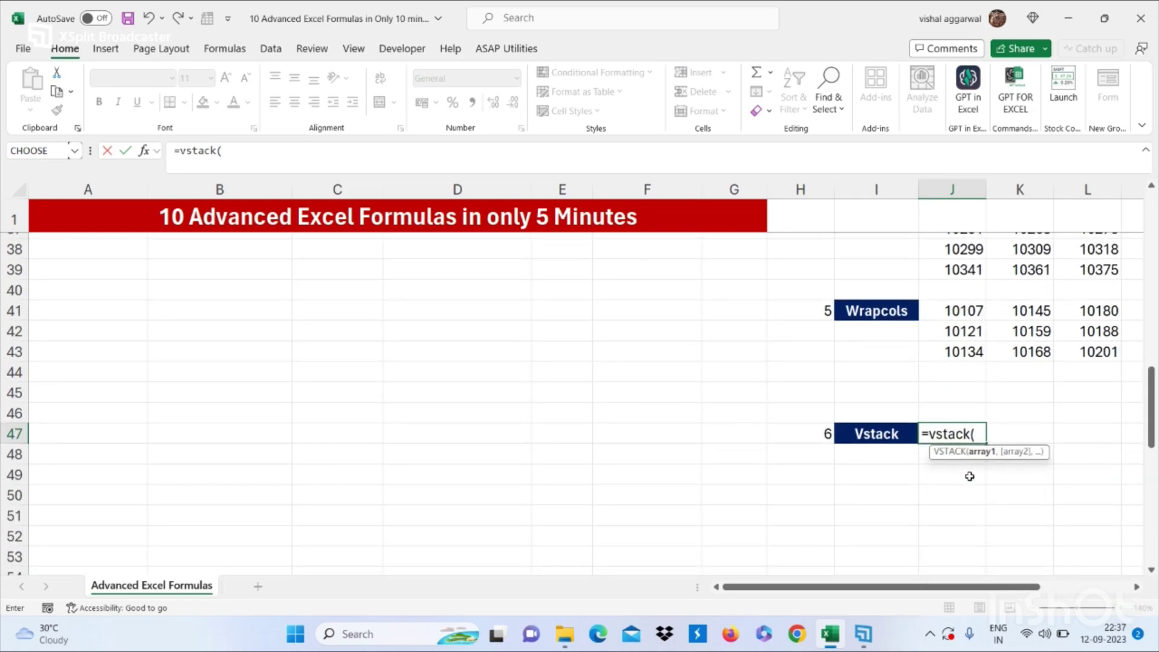
scroll(969, 476, up, 2)
scroll(969, 476, up, 10)
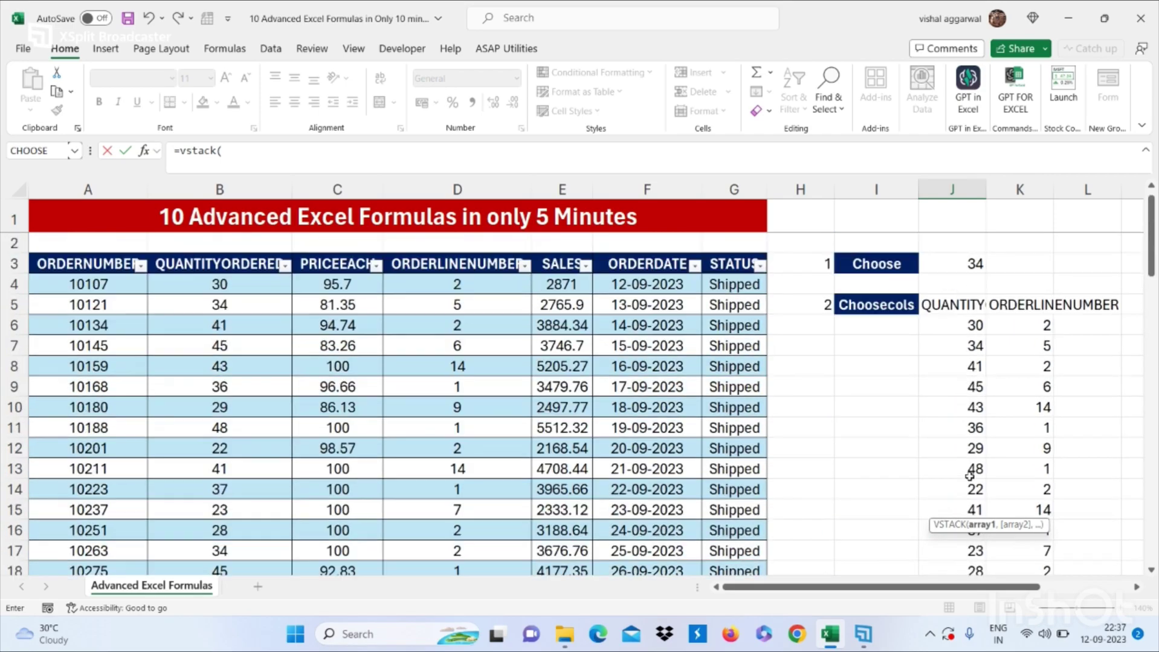
click(428, 345)
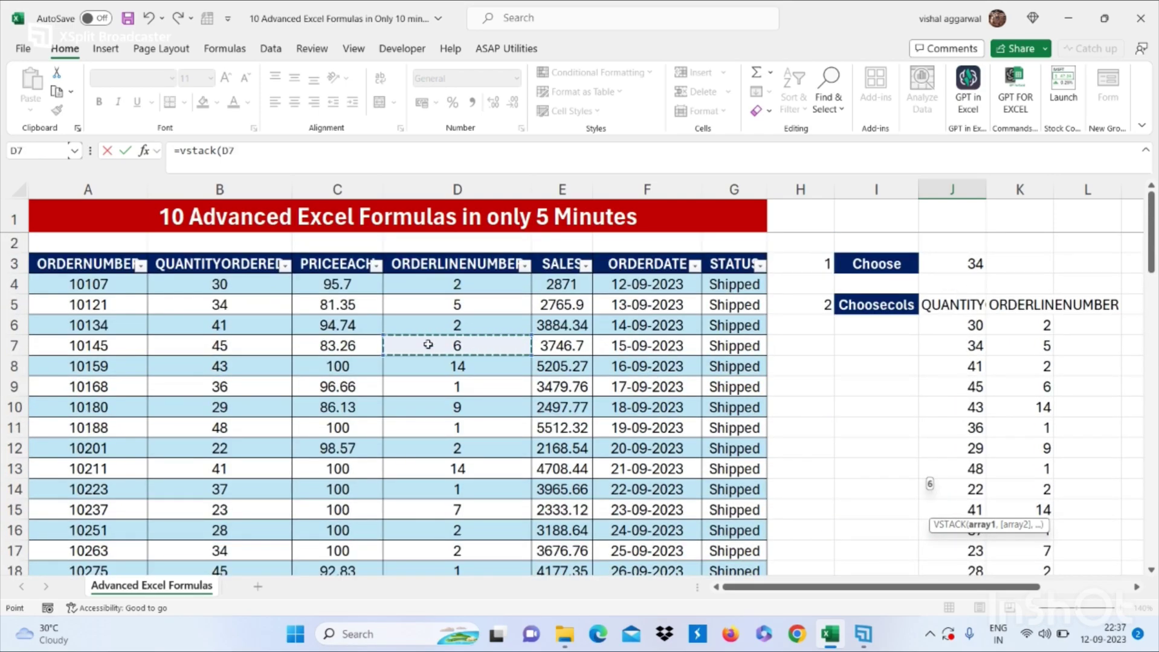
scroll(428, 344, down, 6)
key(Escape)
scroll(428, 345, up, 10)
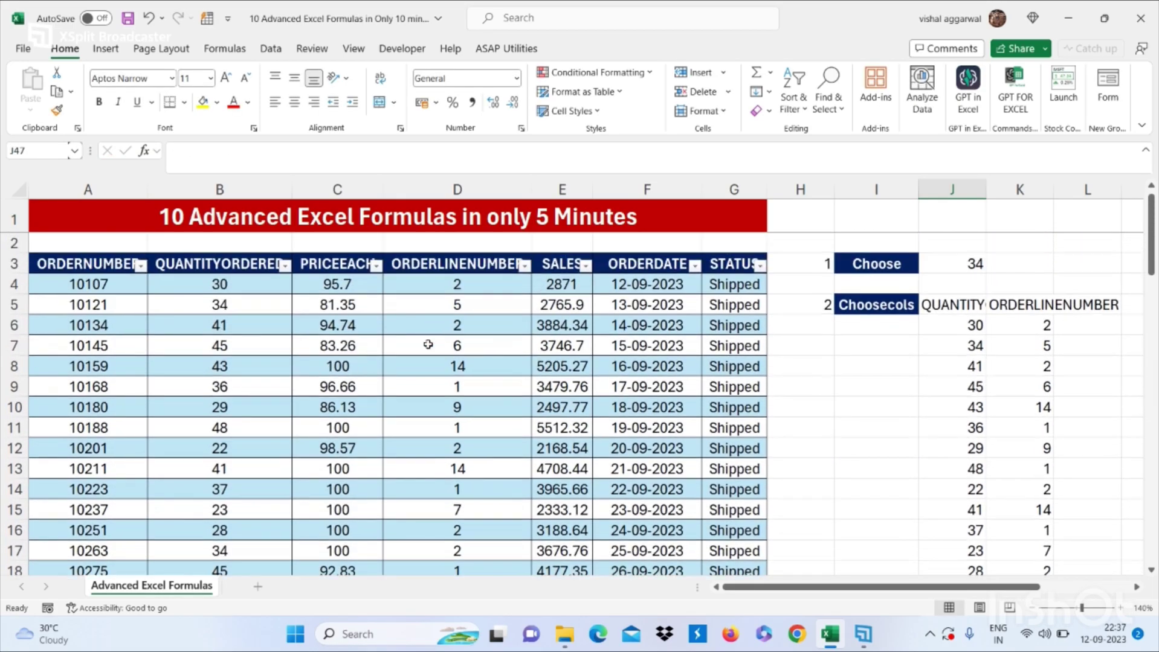
- Select the whole Table1 range A3:G27 and show its Table Design settings
click(214, 304)
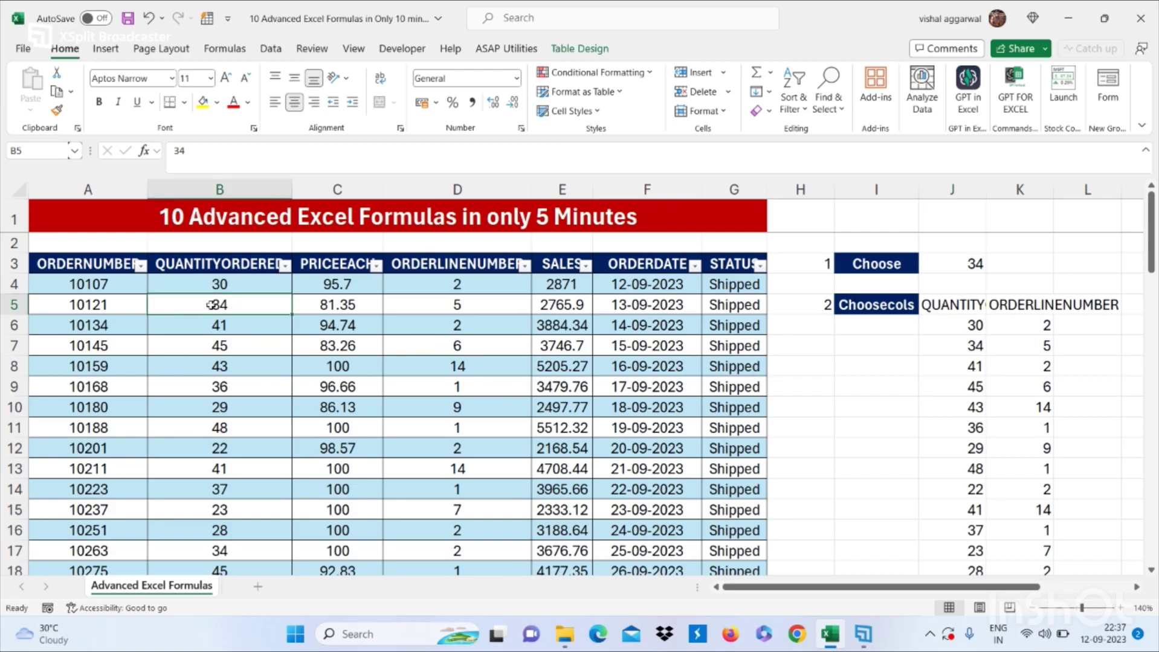
click(115, 261)
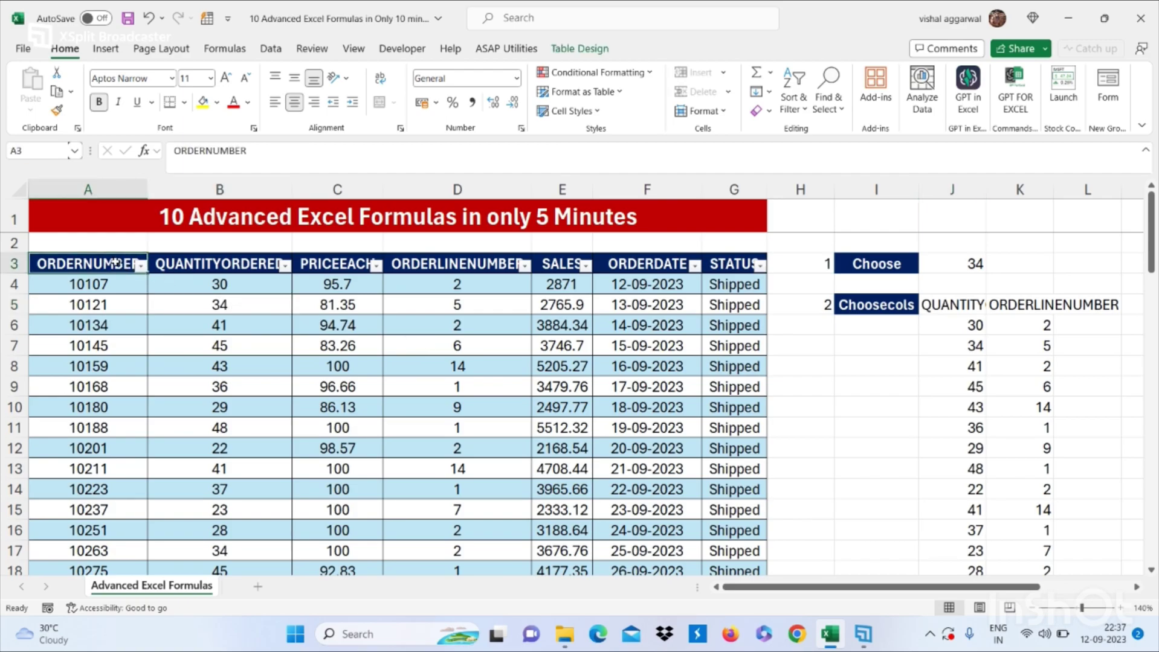
key(ctrl+shift+Right)
key(ctrl+shift+Down)
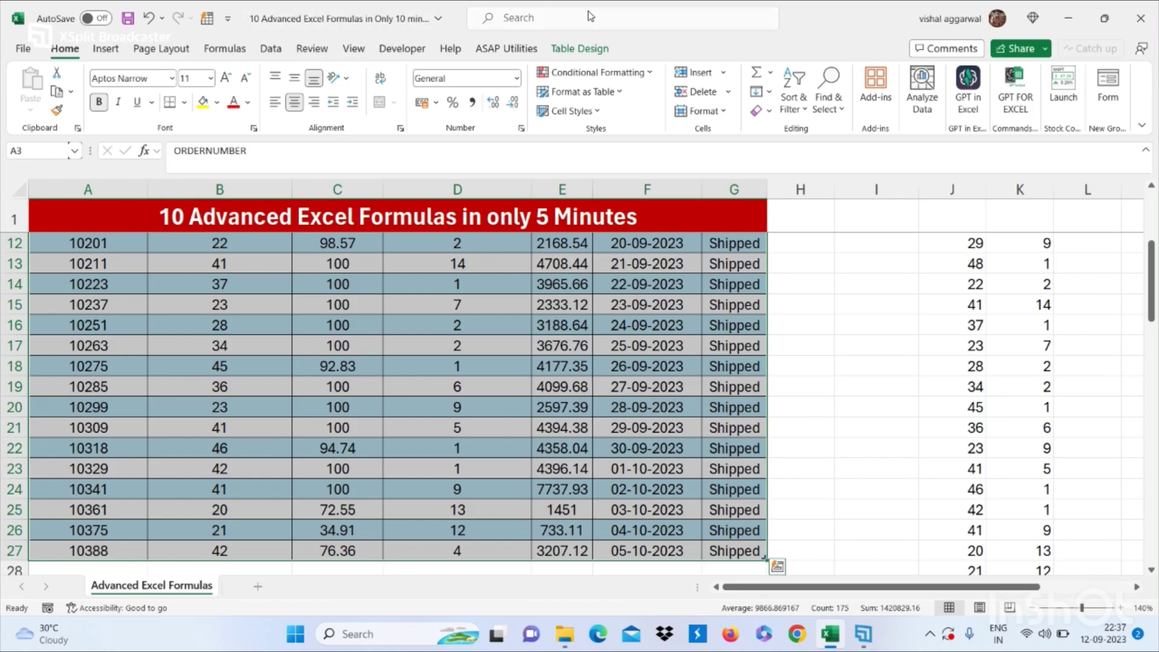
click(563, 47)
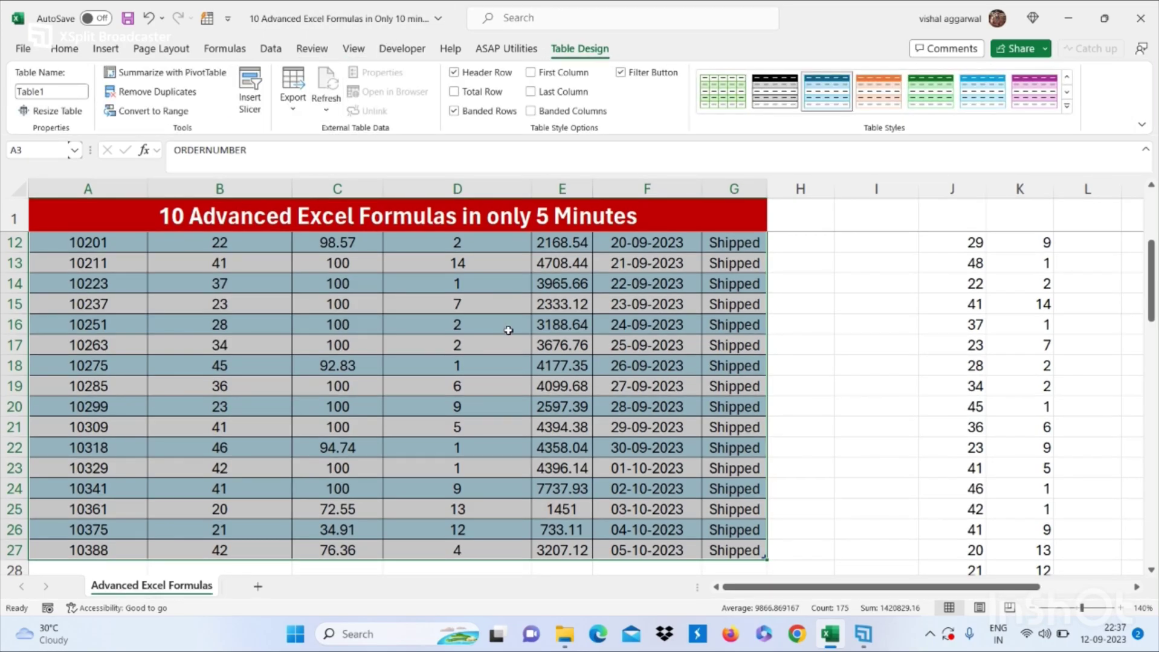
scroll(508, 330, down, 9)
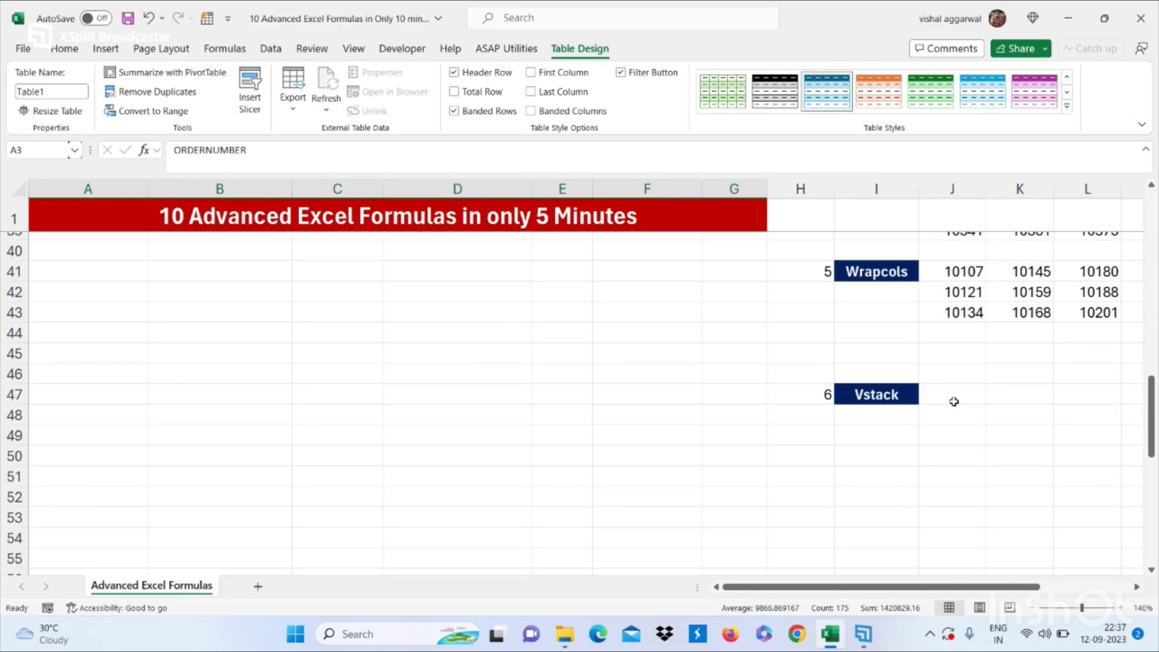
- Enter =VSTACK(Table1) in J47 so the order rows spill below the Vstack label
click(953, 401)
text(=v)
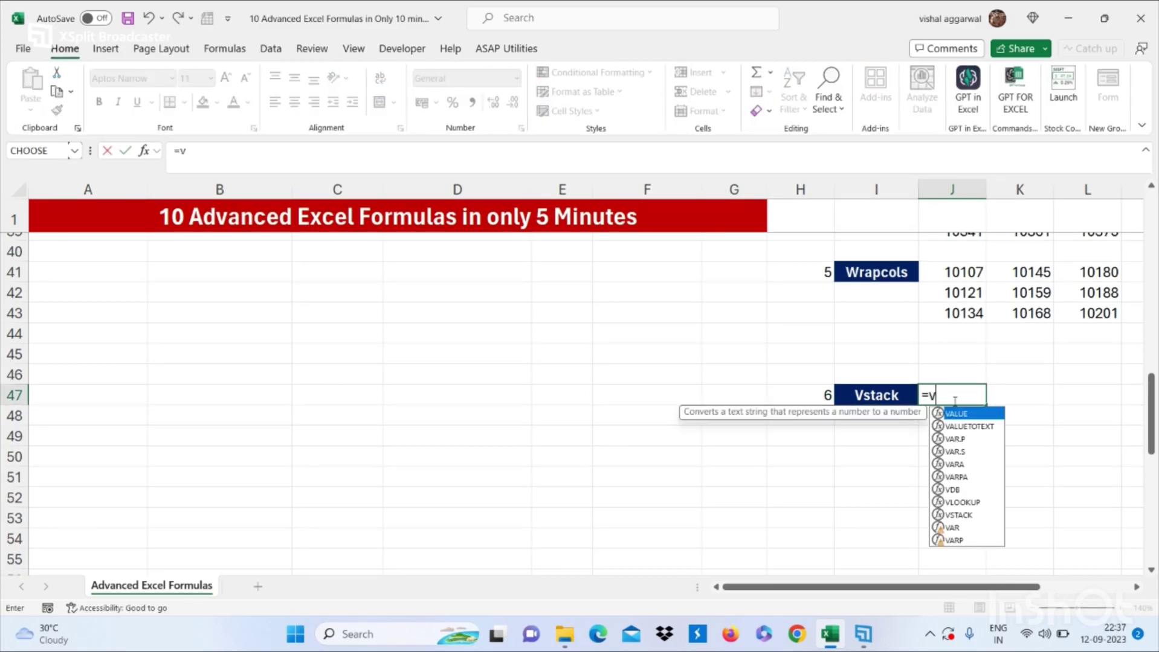
text(stack)
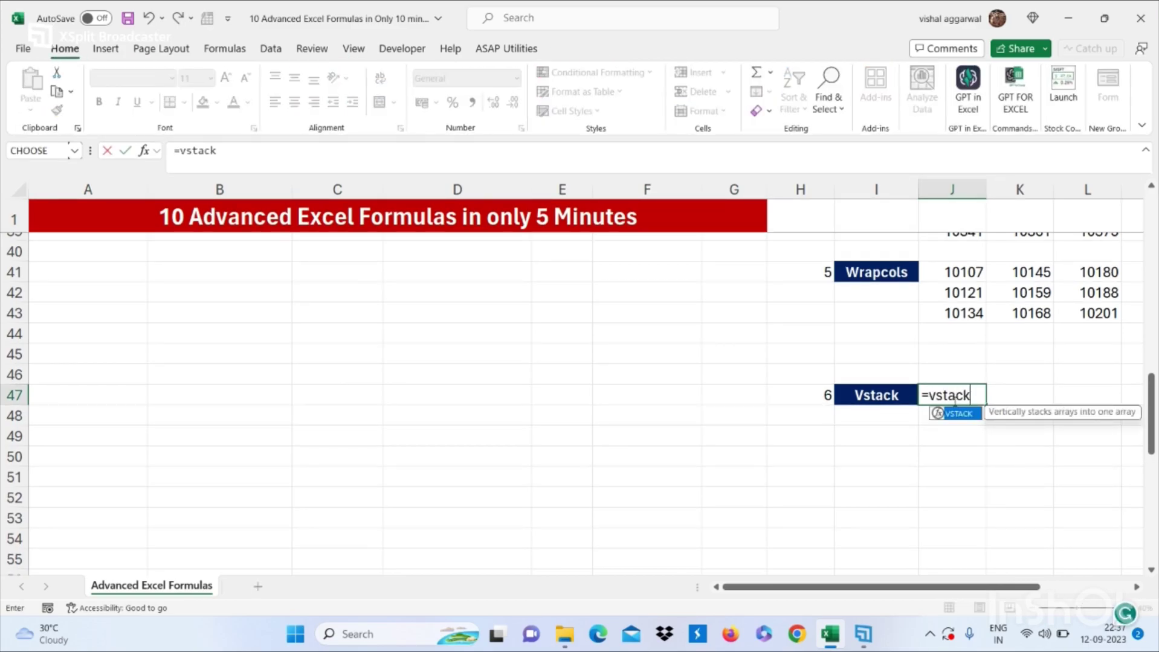
text((tab)
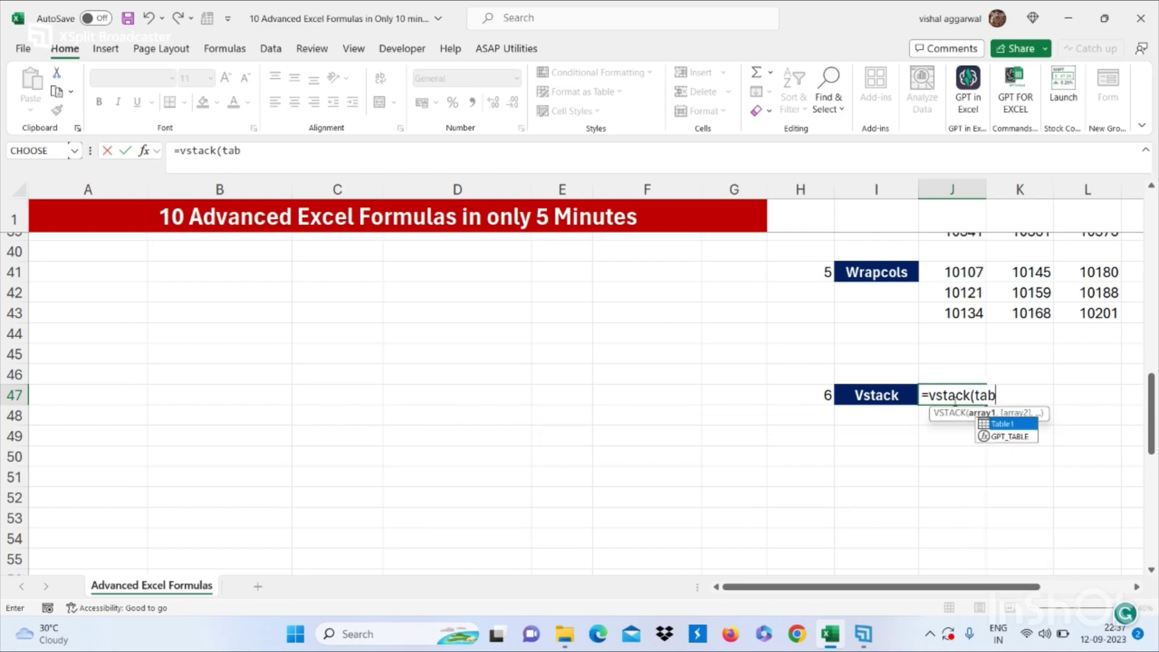
key(Tab)
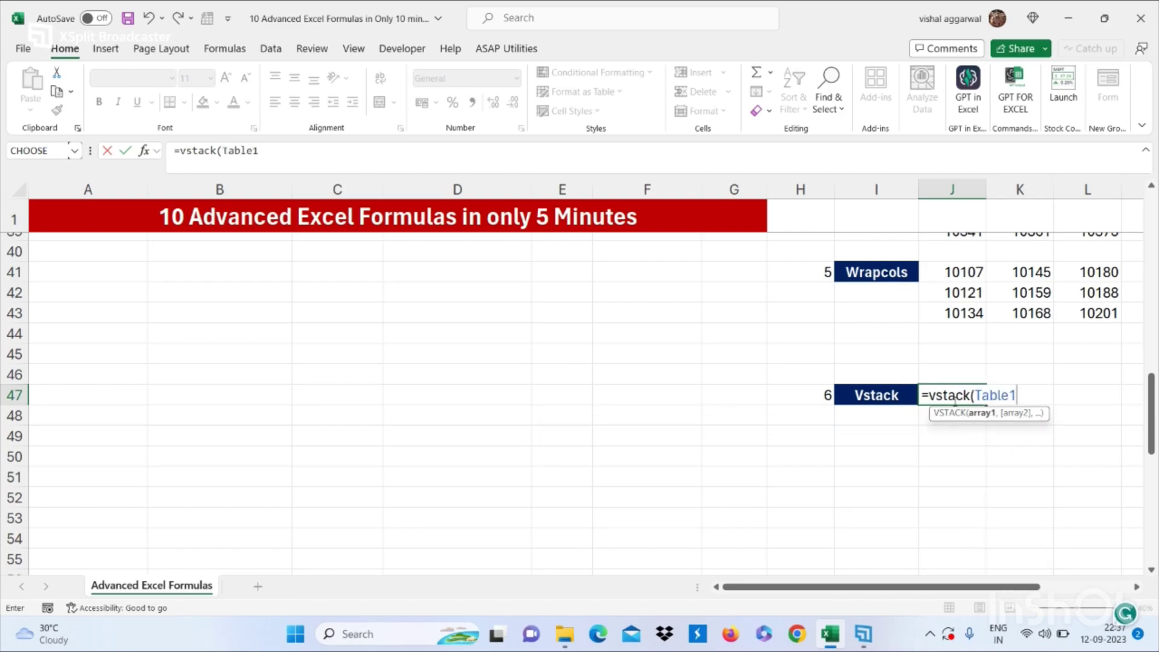
text())
key(Return)
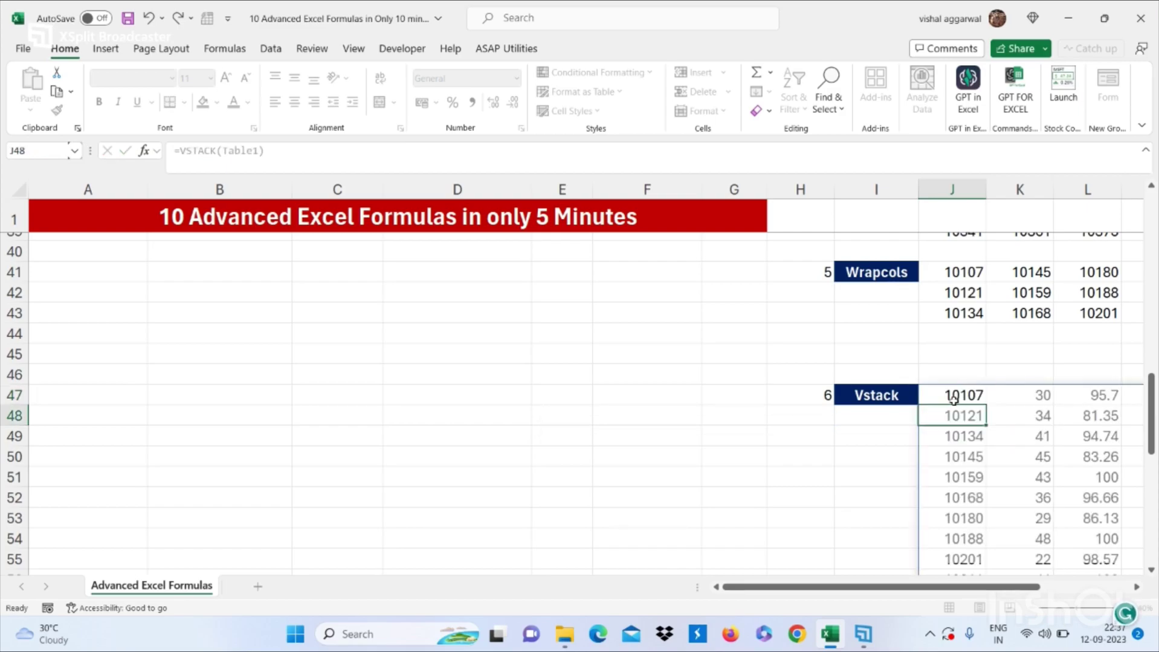
- Review the VSTACK spill and its J47 formula, then return to the source table
scroll(954, 399, right, 2)
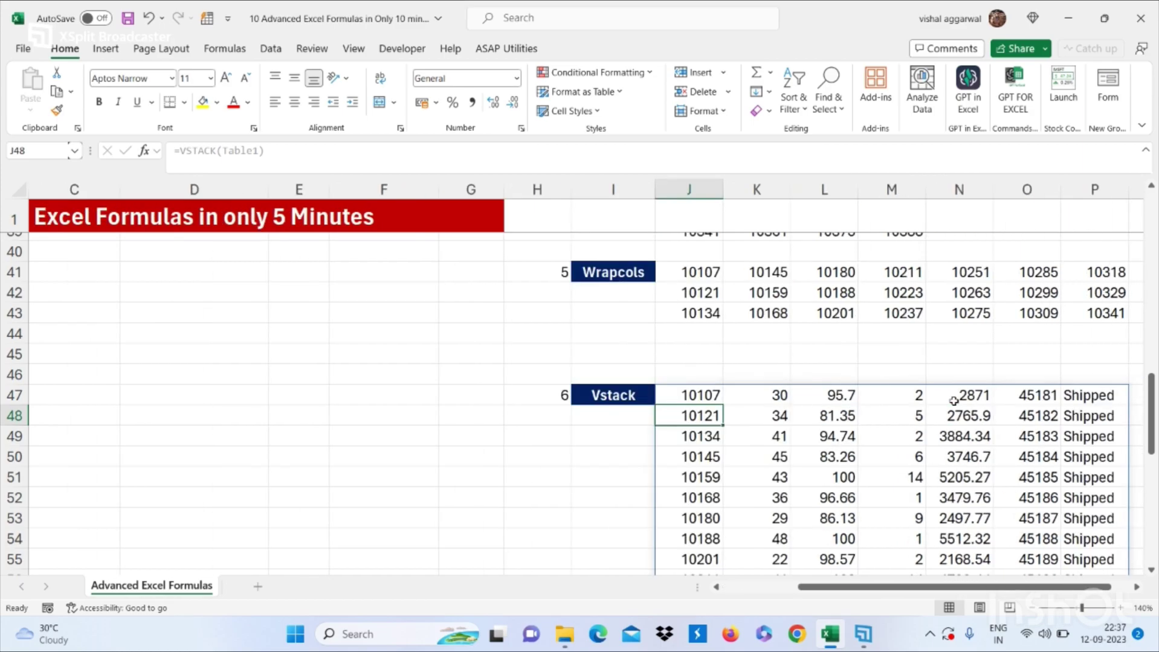
scroll(953, 401, right, 1)
scroll(953, 400, up, 12)
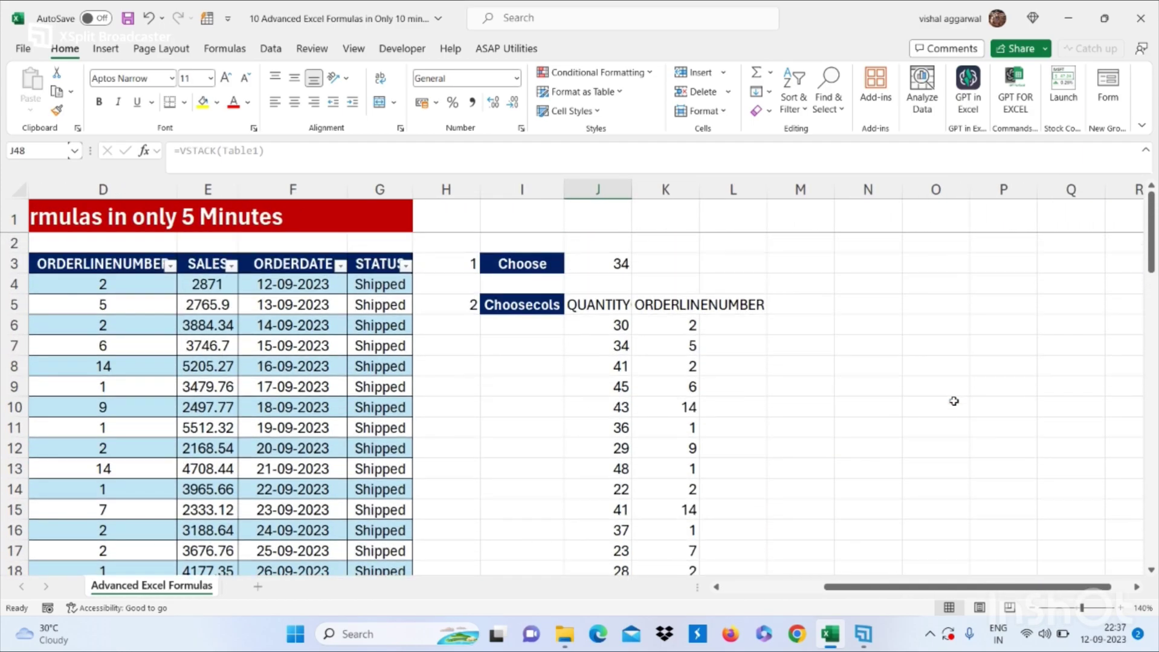
scroll(953, 400, down, 9)
scroll(953, 401, down, 6)
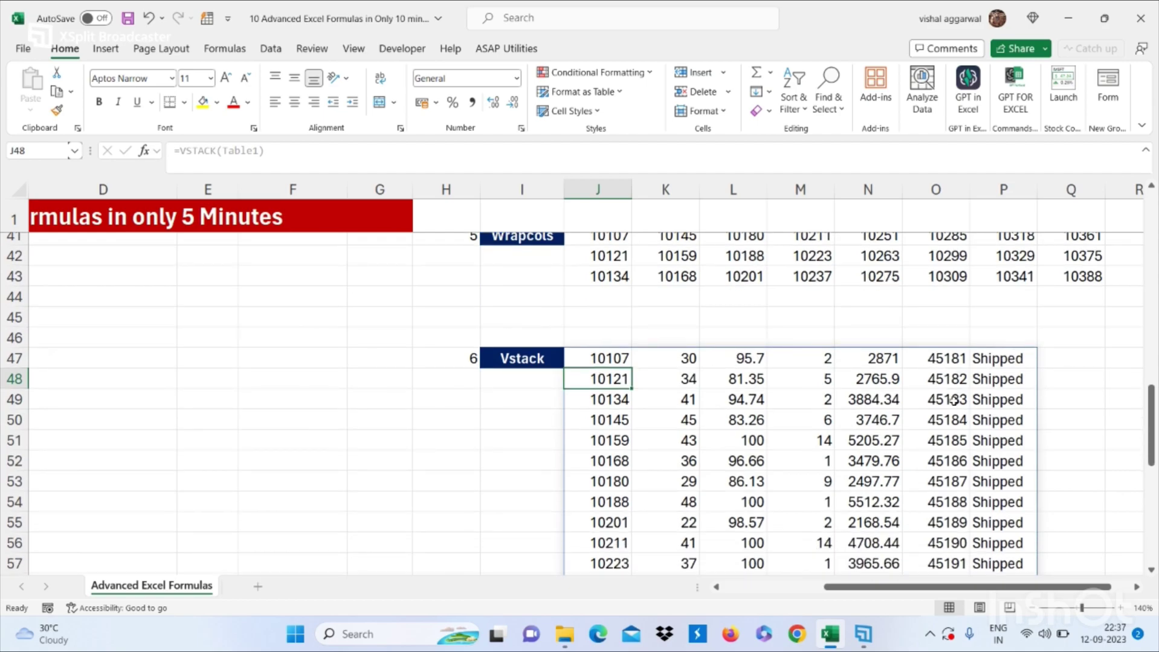
scroll(953, 401, up, 2)
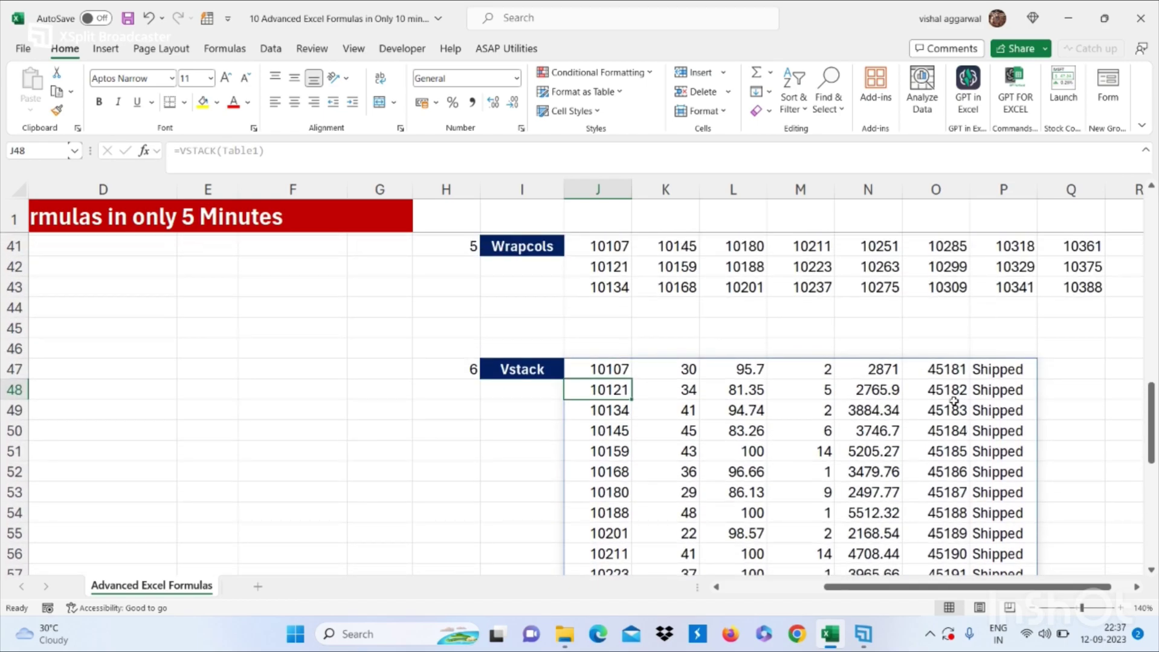
click(592, 367)
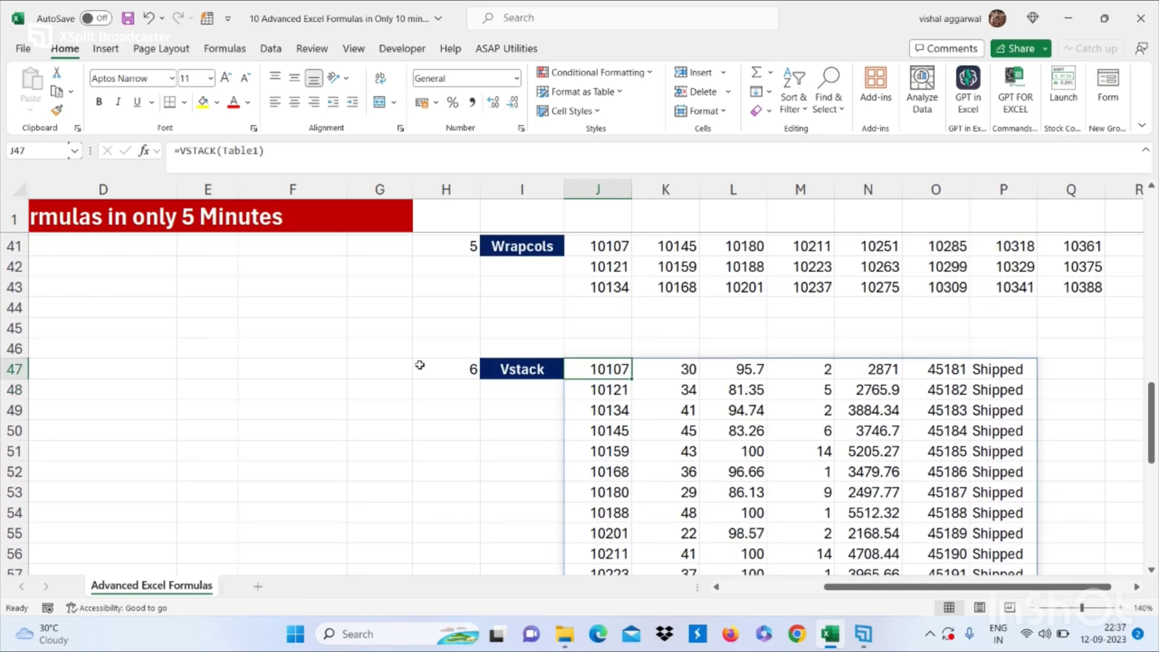
scroll(386, 362, up, 11)
scroll(359, 377, left, 3)
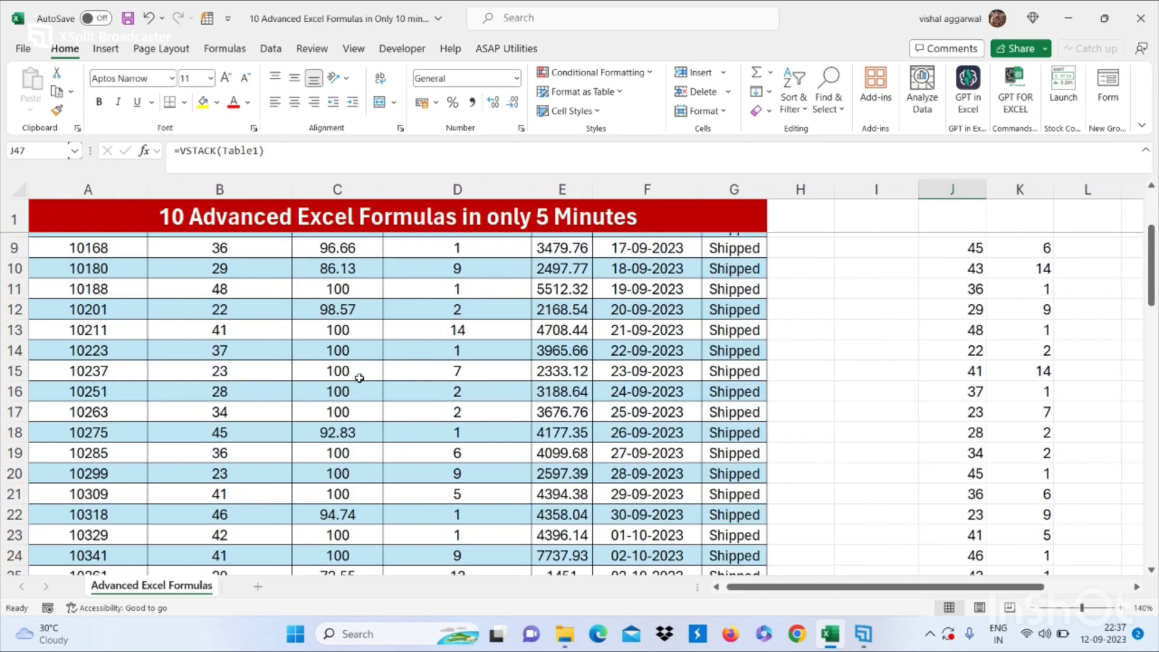
click(238, 325)
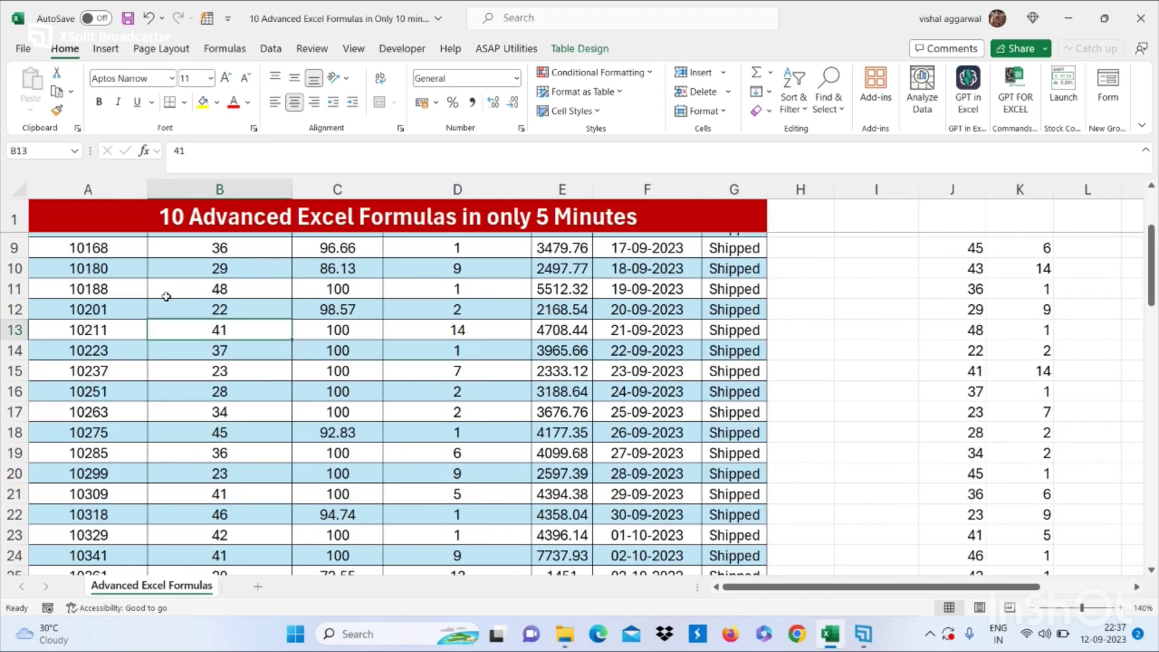
scroll(166, 296, up, 3)
- Set the quantities of orders 10121 and 10145 to 43 and 45
click(133, 306)
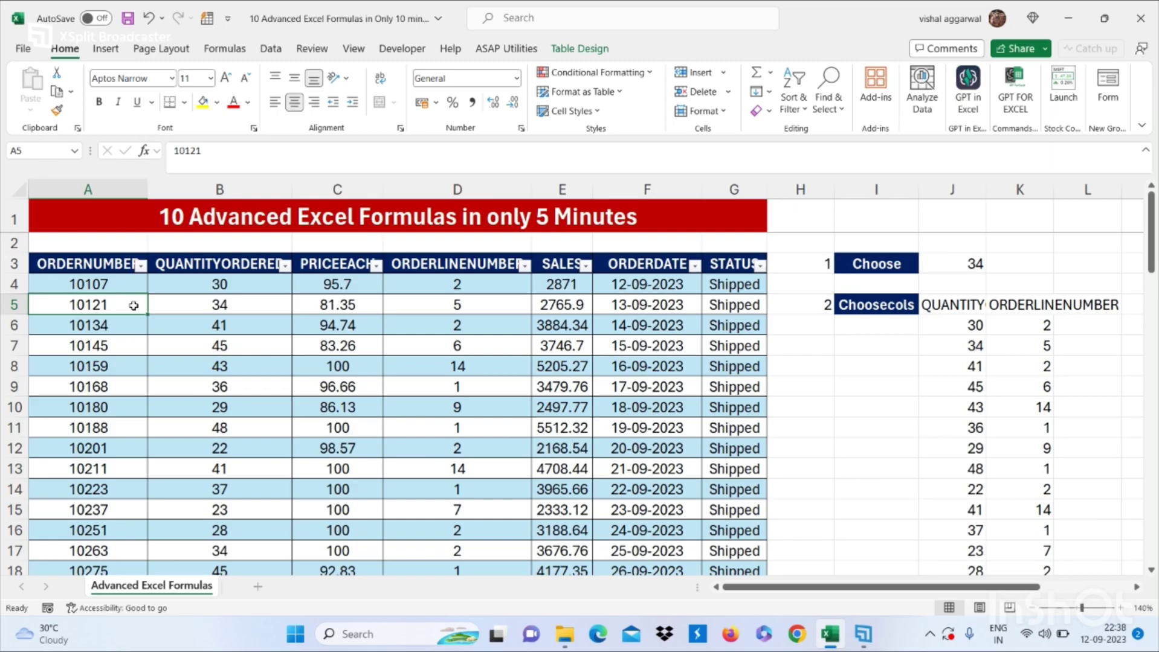
click(230, 303)
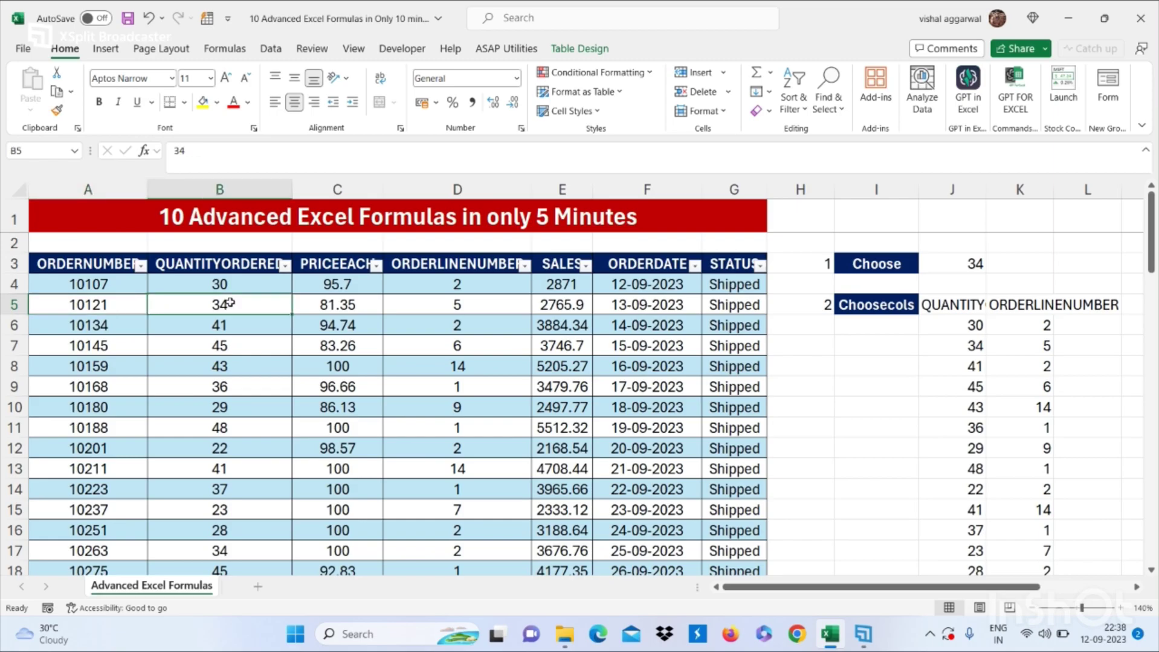
text(43)
key(Return)
key(Return)
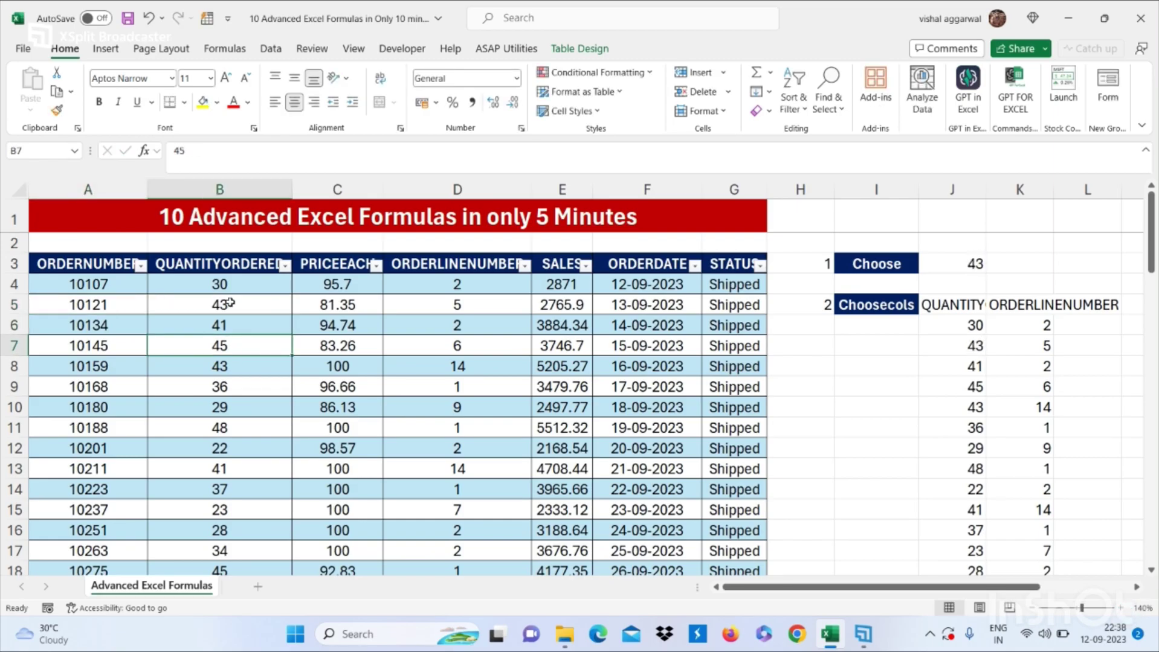
text(45)
key(Return)
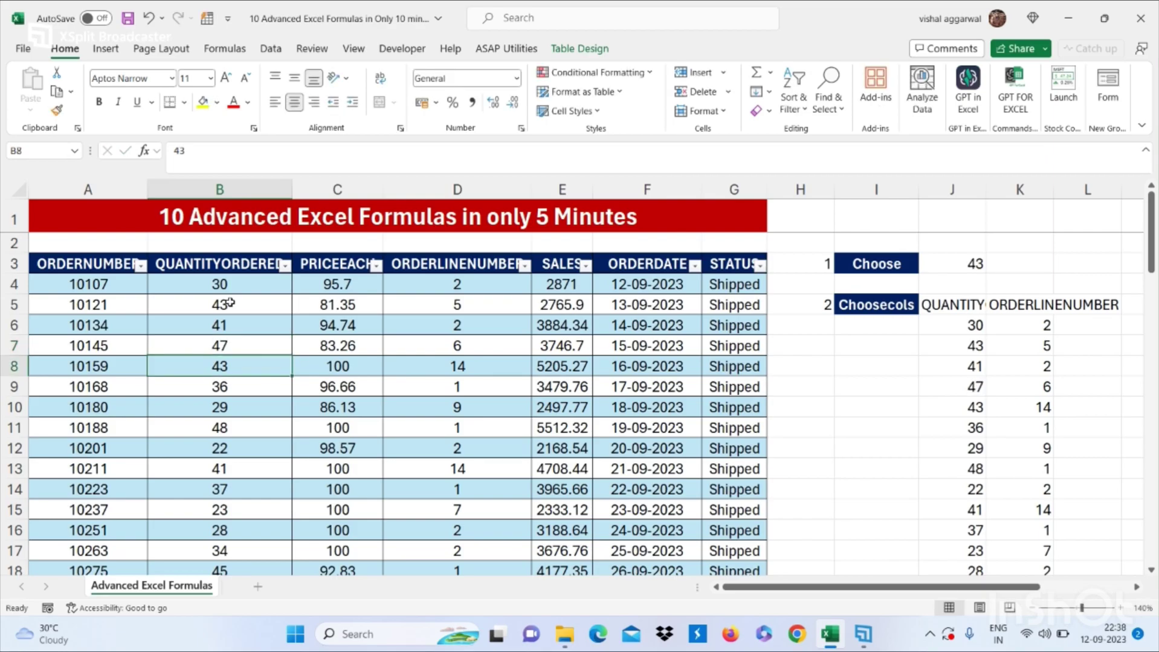
- Scroll to the stacked Vstack results and inspect values within them
scroll(230, 302, down, 3)
scroll(230, 303, down, 12)
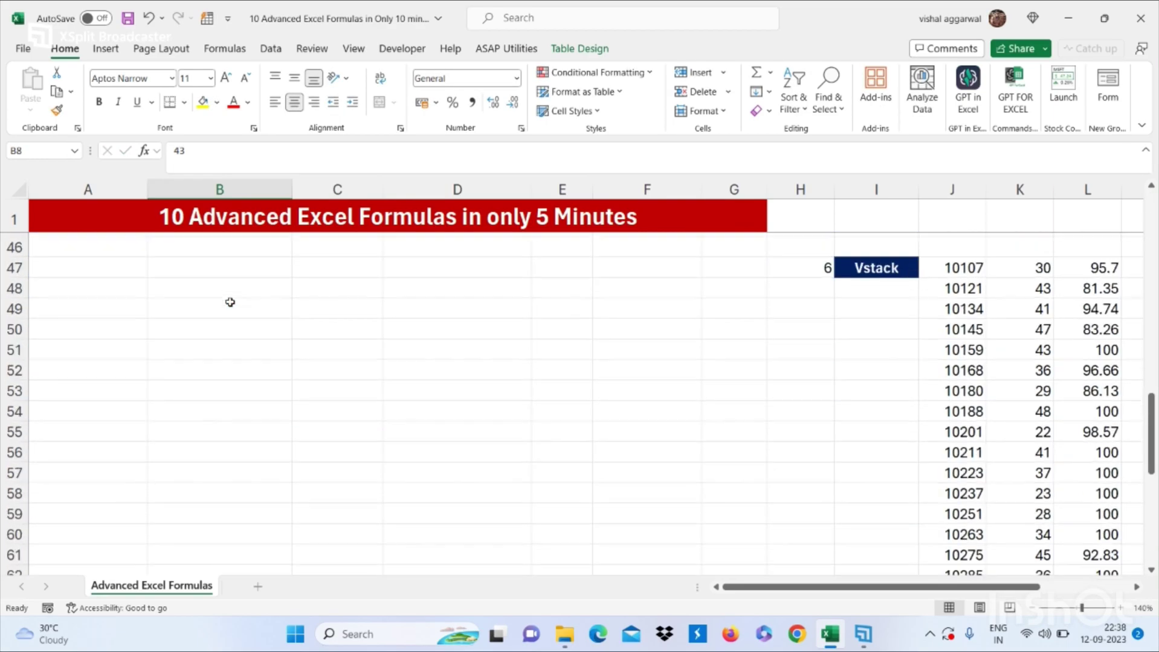
scroll(605, 312, right, 3)
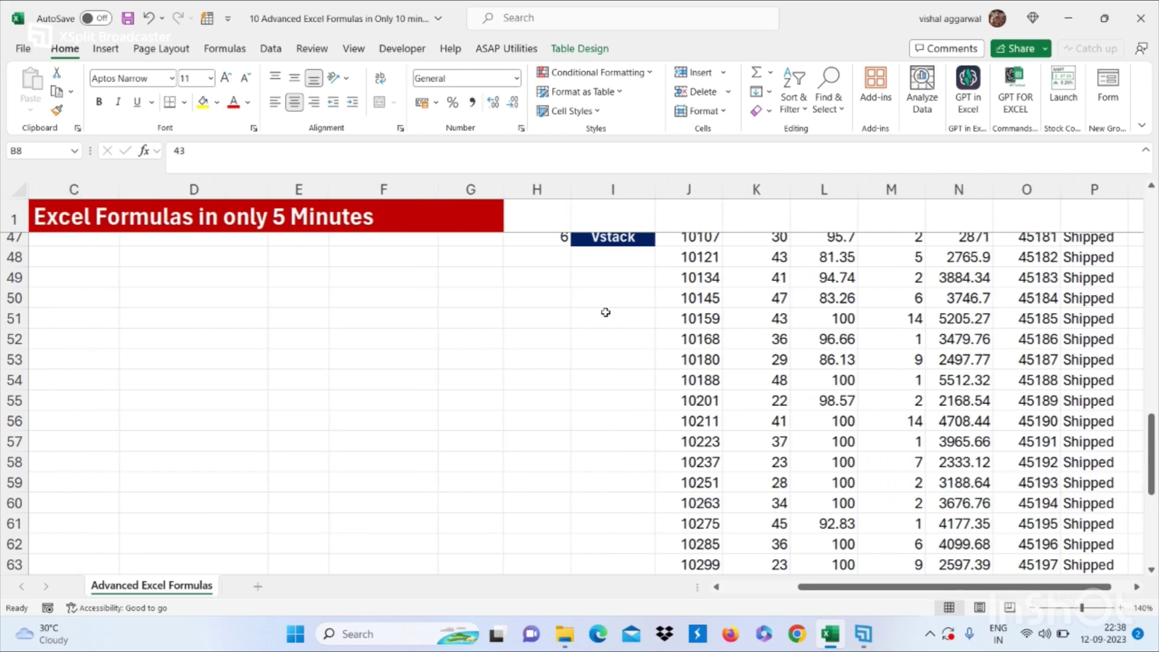
scroll(606, 313, up, 2)
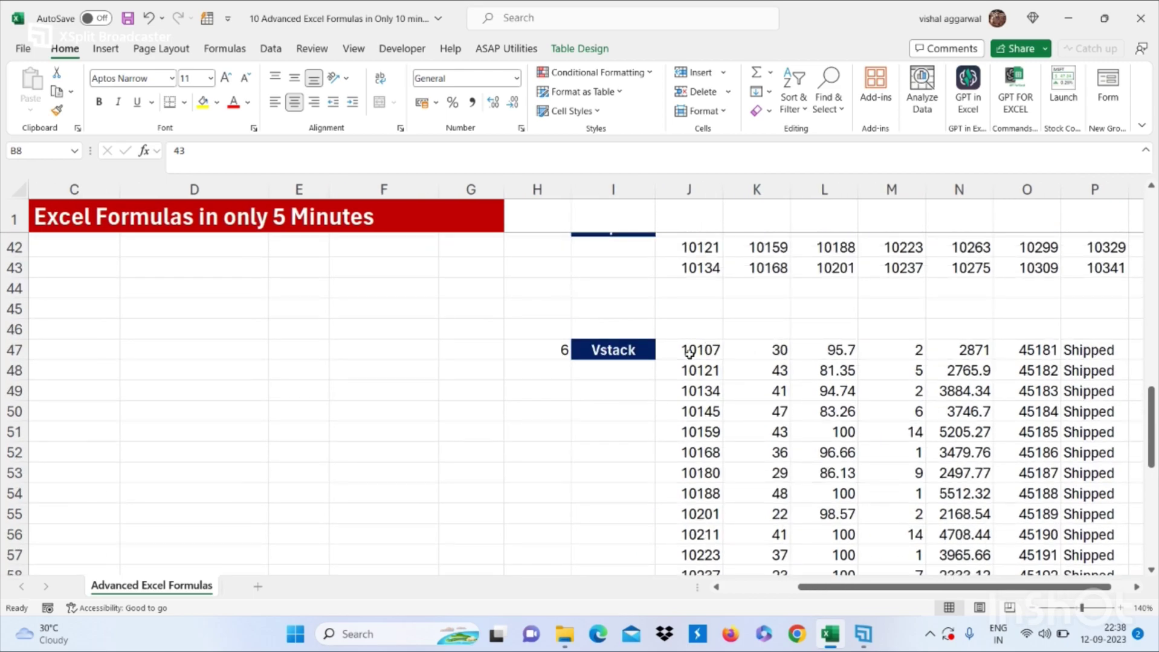
drag(688, 352, 1070, 566)
click(918, 476)
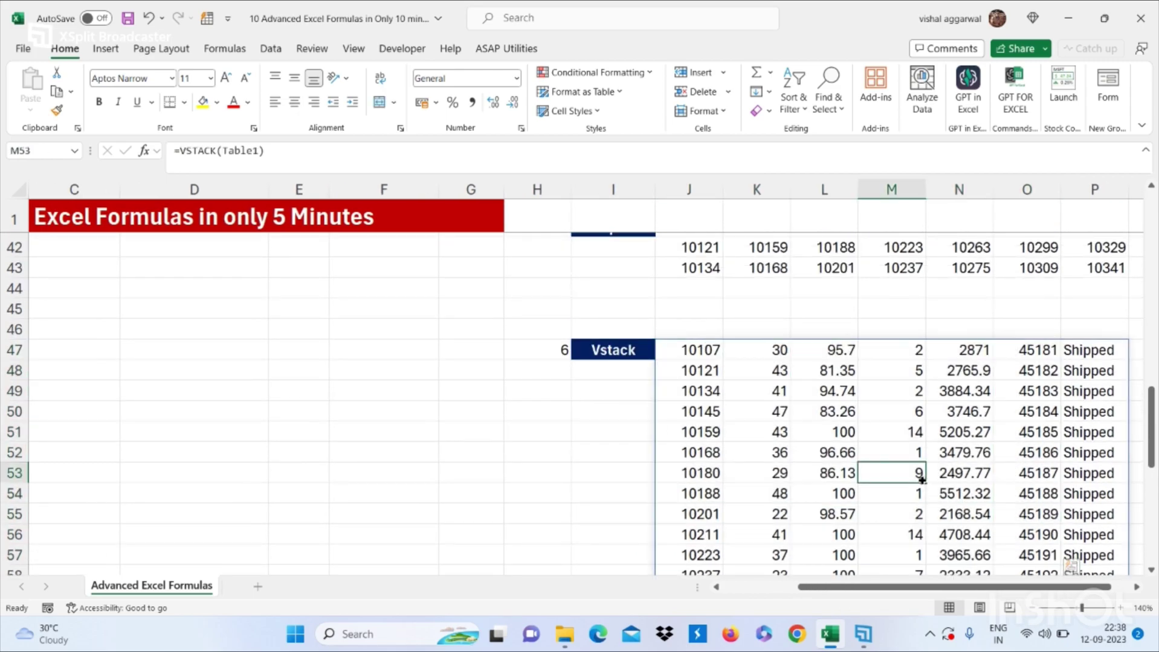
click(732, 388)
scroll(732, 389, down, 4)
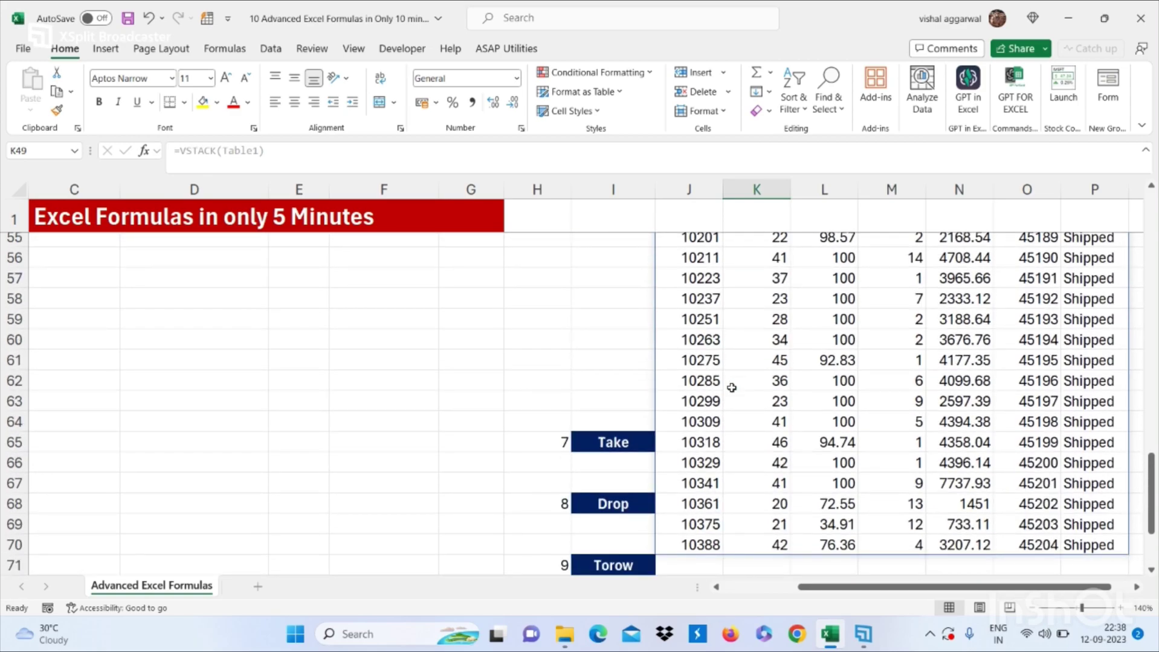
- Return to the edited source quantities, then move back down to the Vstack results
key(ctrl+Home)
scroll(732, 388, down, 10)
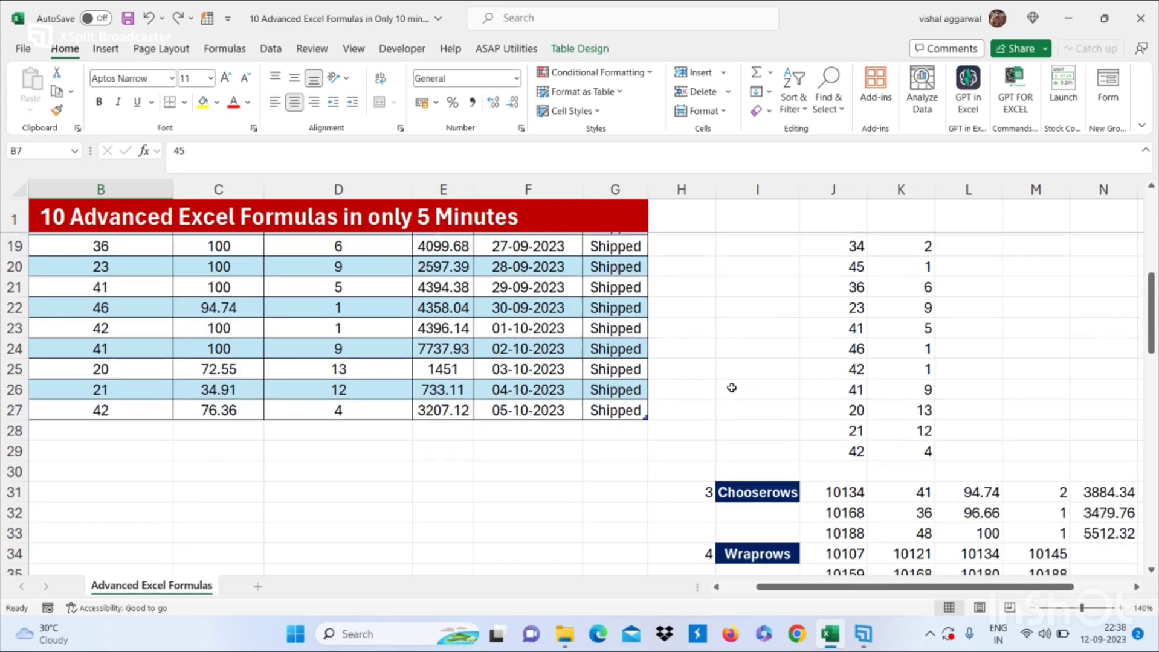
scroll(731, 388, down, 5)
key(Up)
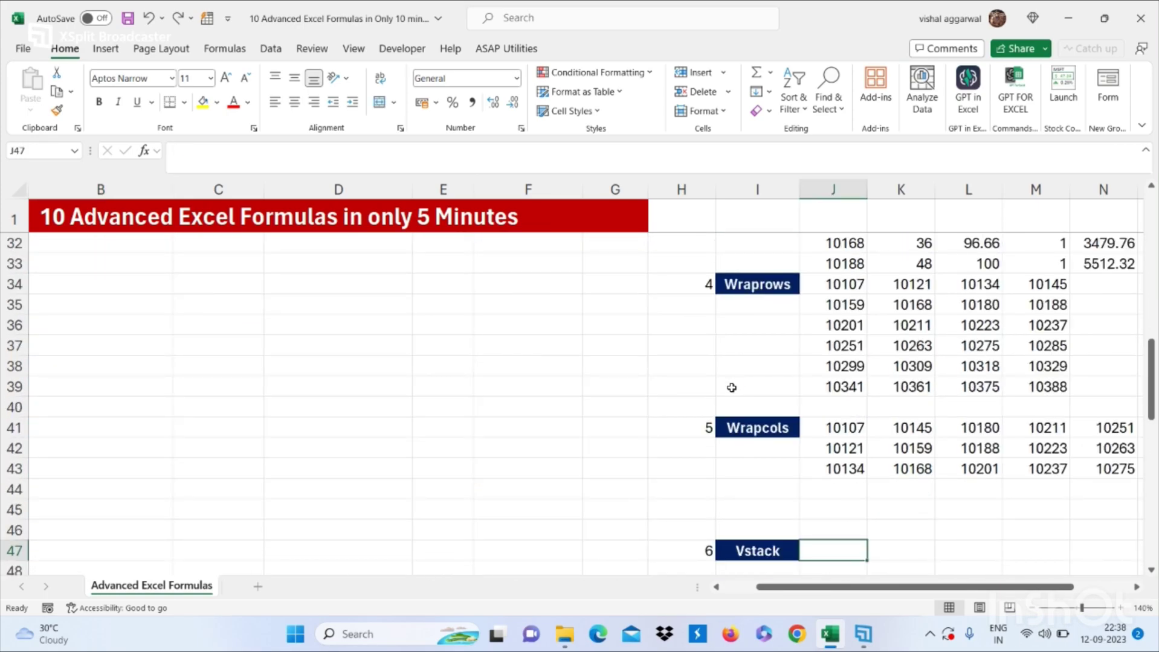
scroll(731, 388, down, 9)
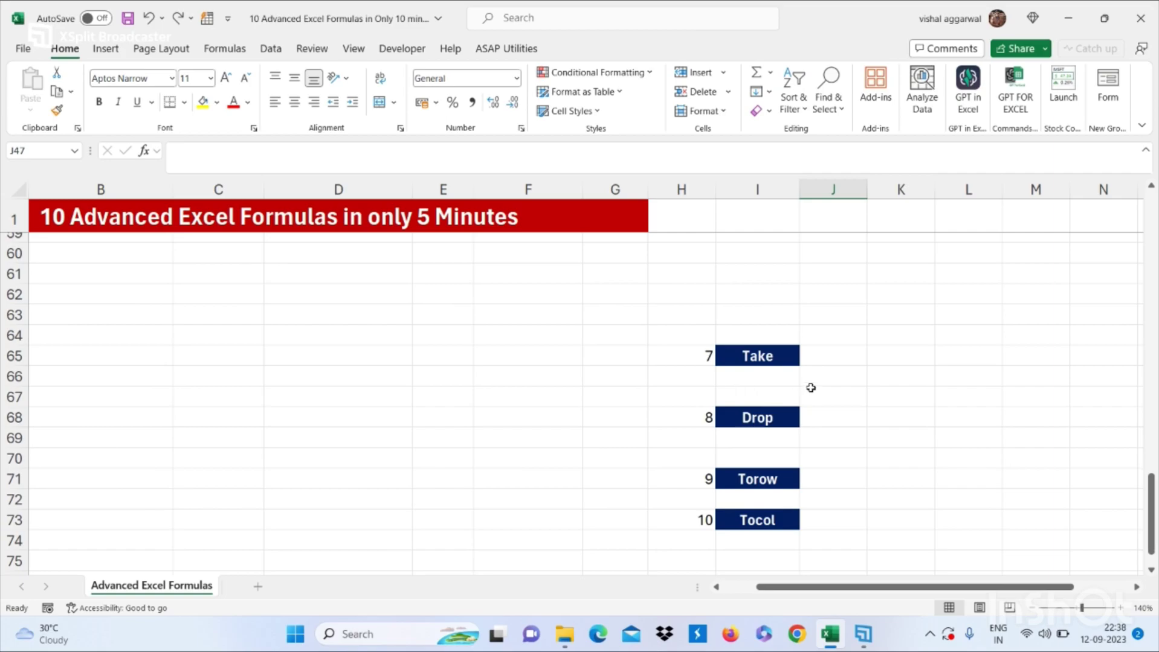
- Begin a =TAKE( formula in J65 beside the Take label
click(817, 357)
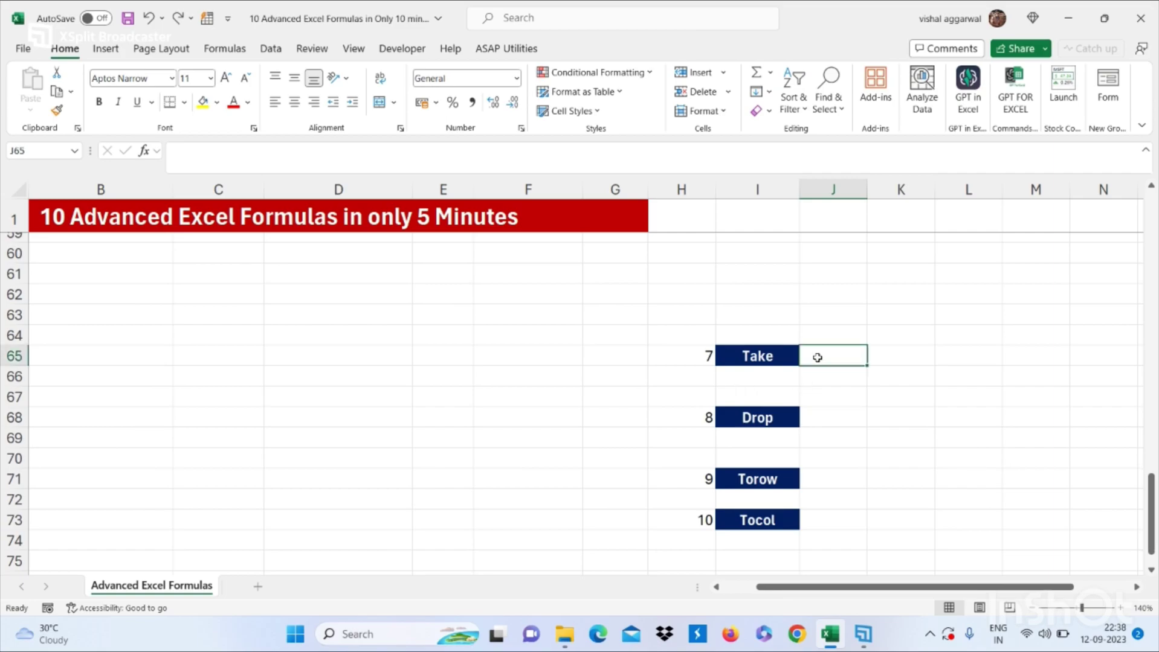
text(=)
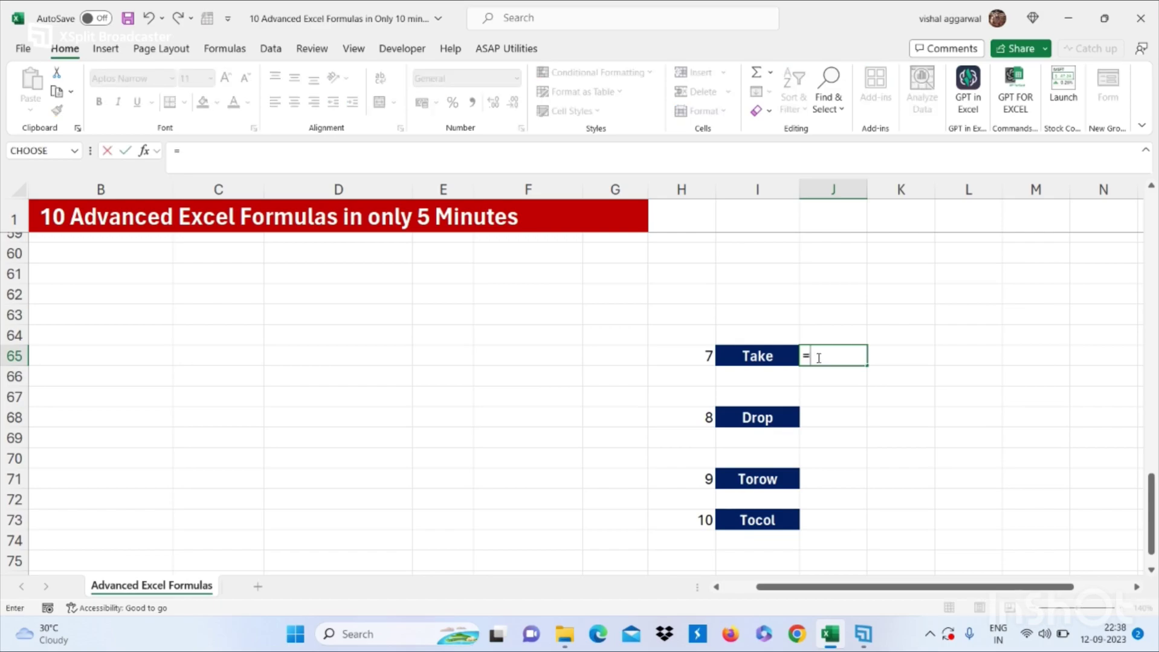
text(take)
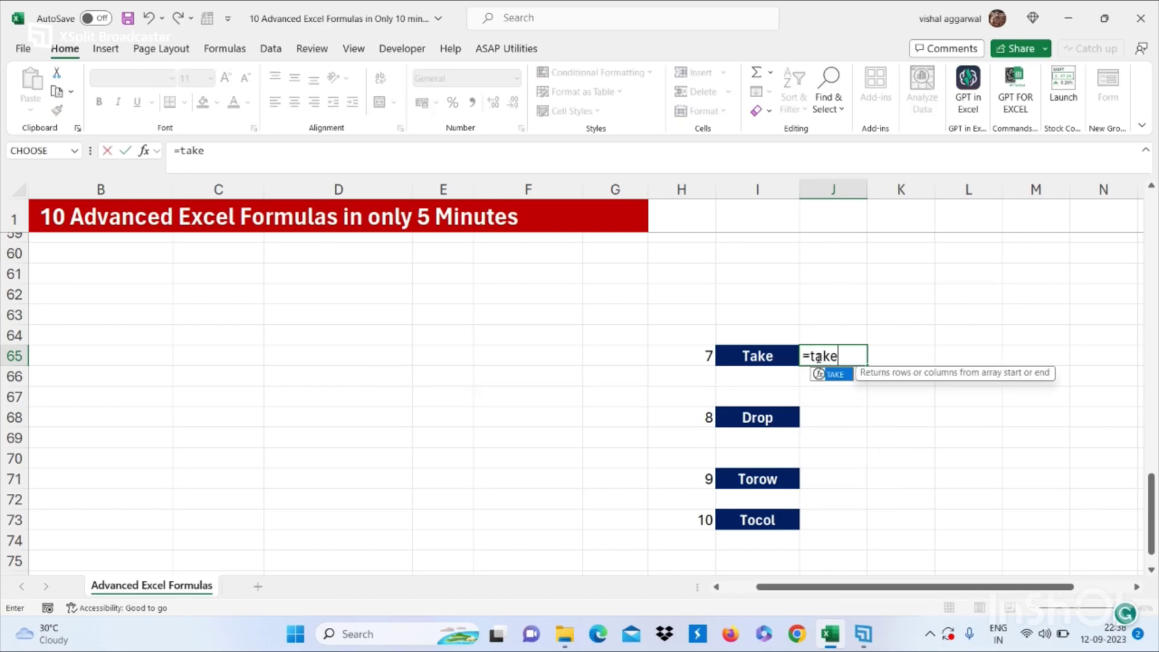
text(()
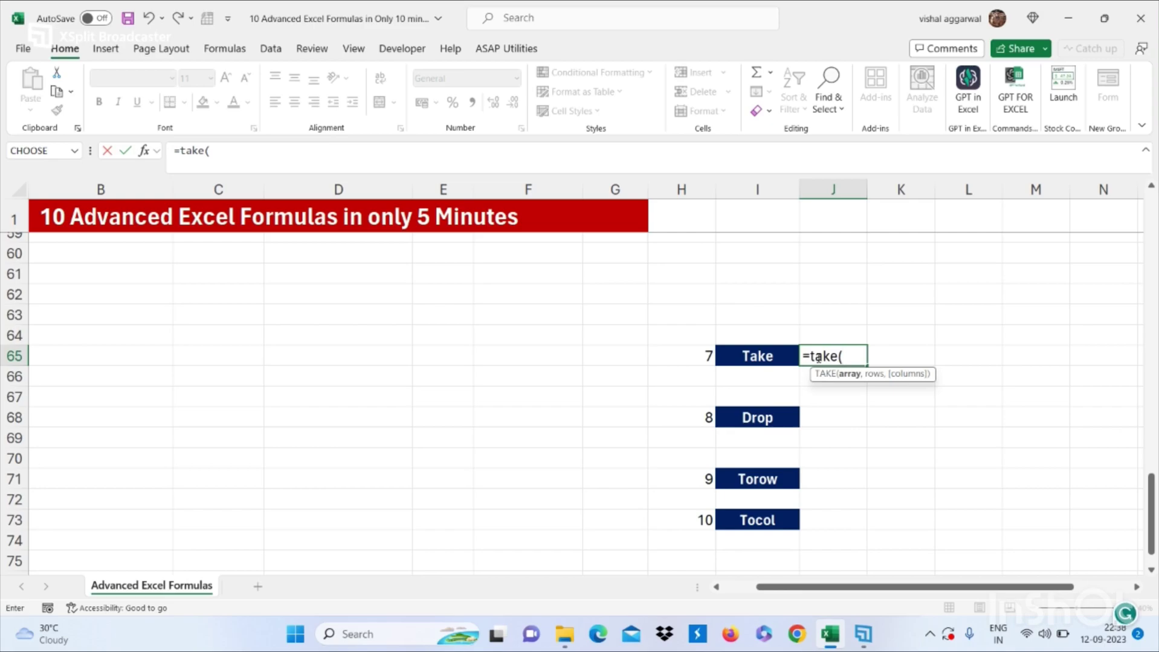
scroll(818, 358, up, 1)
scroll(817, 358, up, 1)
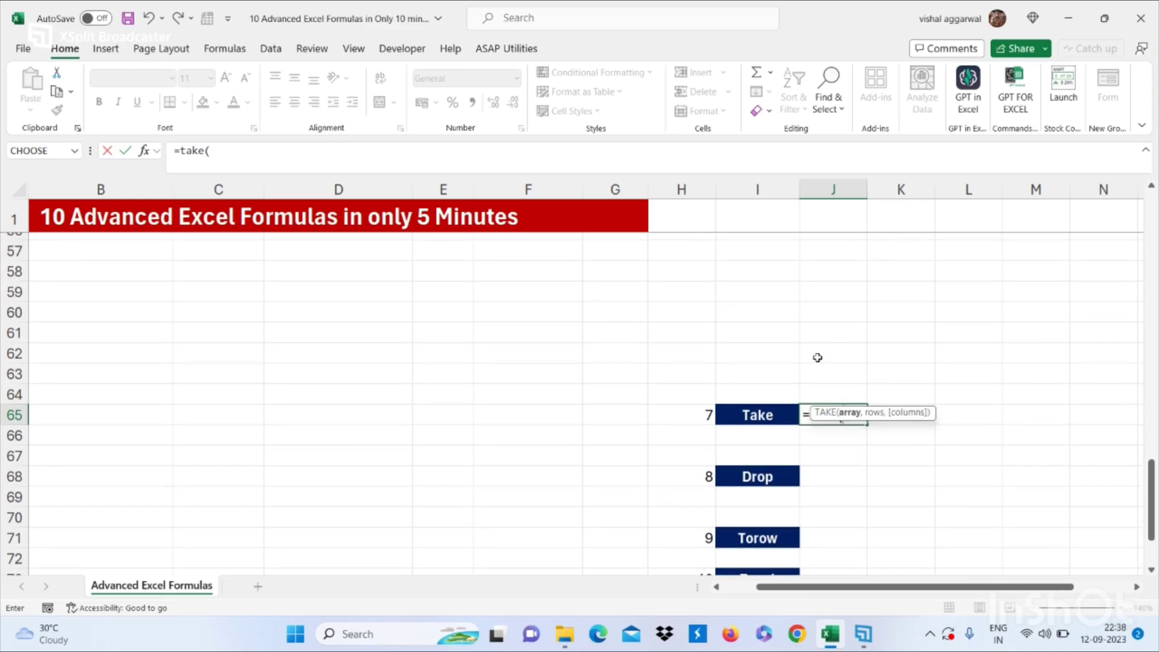
scroll(817, 358, up, 1)
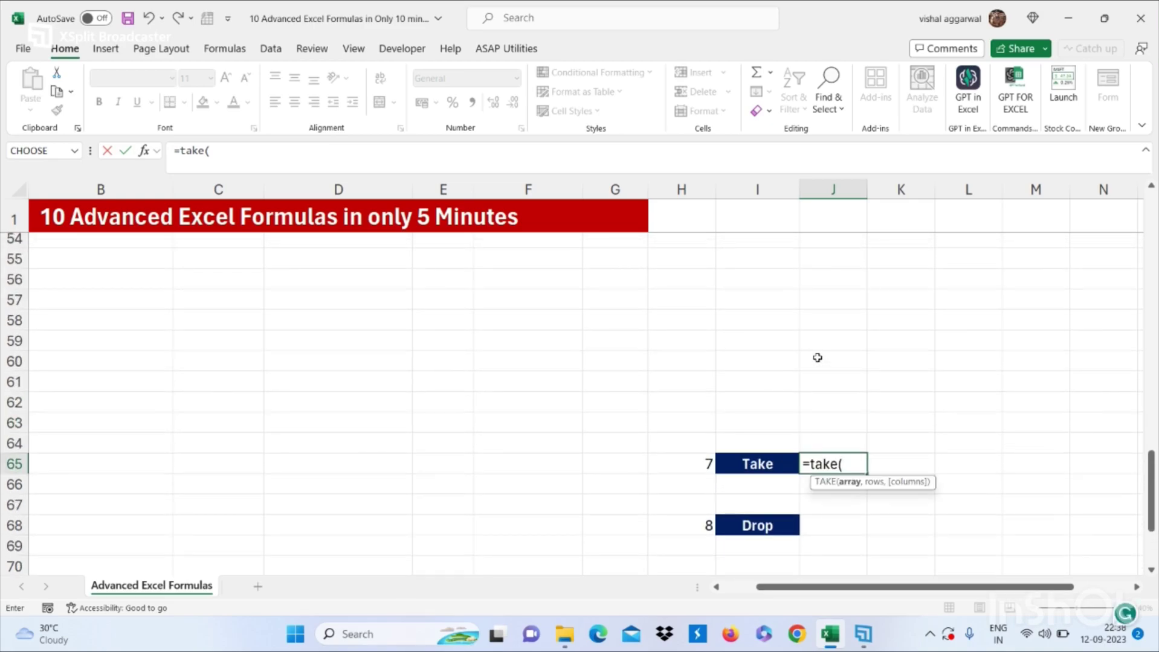
scroll(817, 358, up, 11)
scroll(817, 357, up, 6)
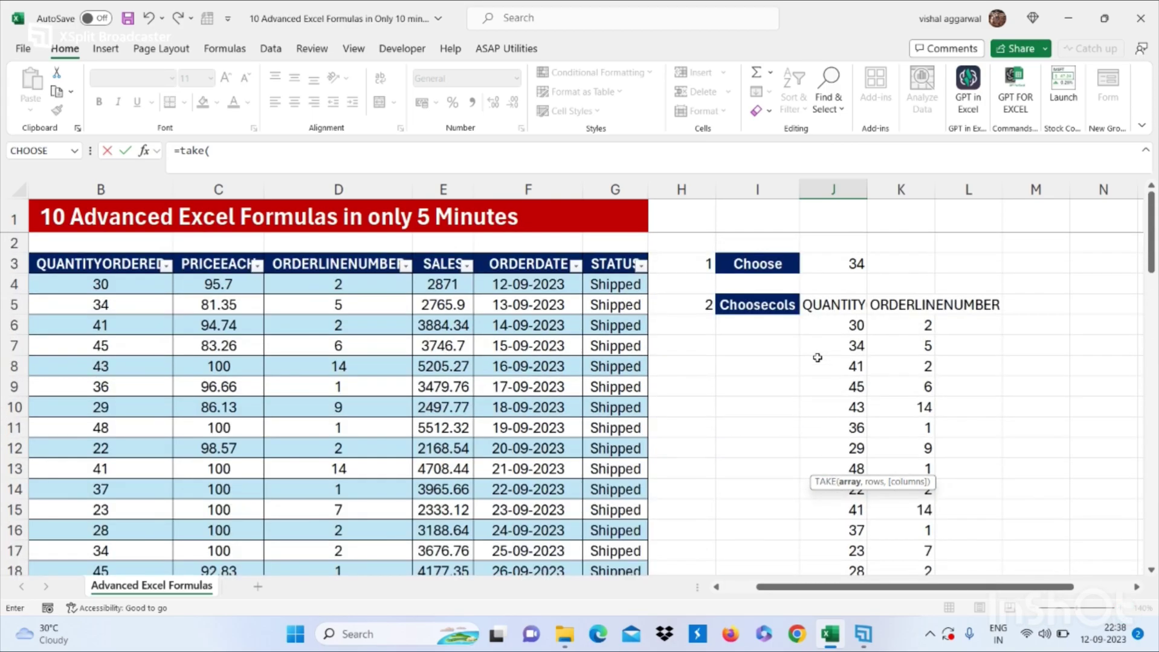
scroll(817, 358, left, 1)
scroll(817, 357, right, 3)
scroll(817, 357, down, 17)
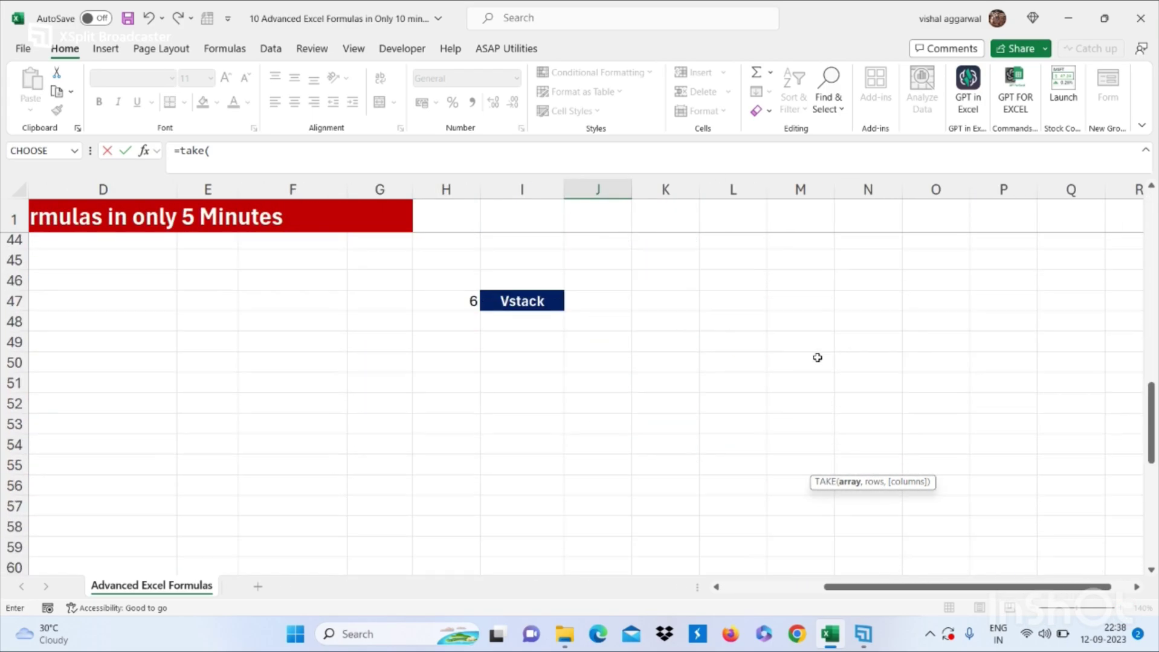
- Complete it as =TAKE(Table1,1,3), returning 10107, 30 and 95.7
text(or)
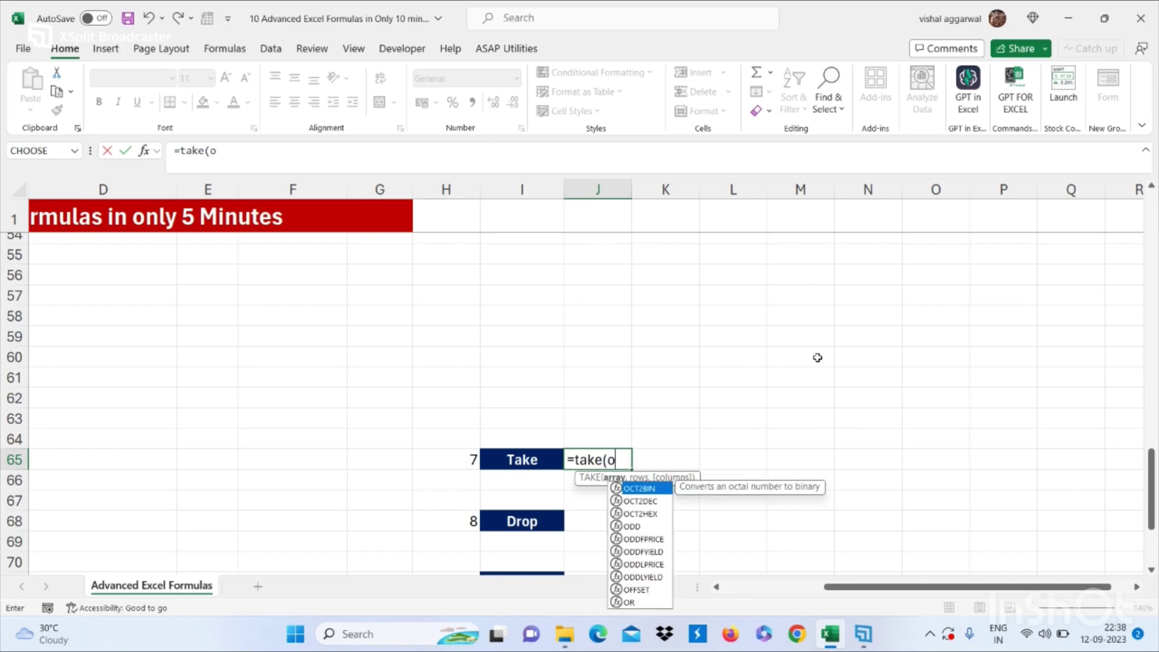
key(BackSpace)
key(BackSpace)
text(tabl)
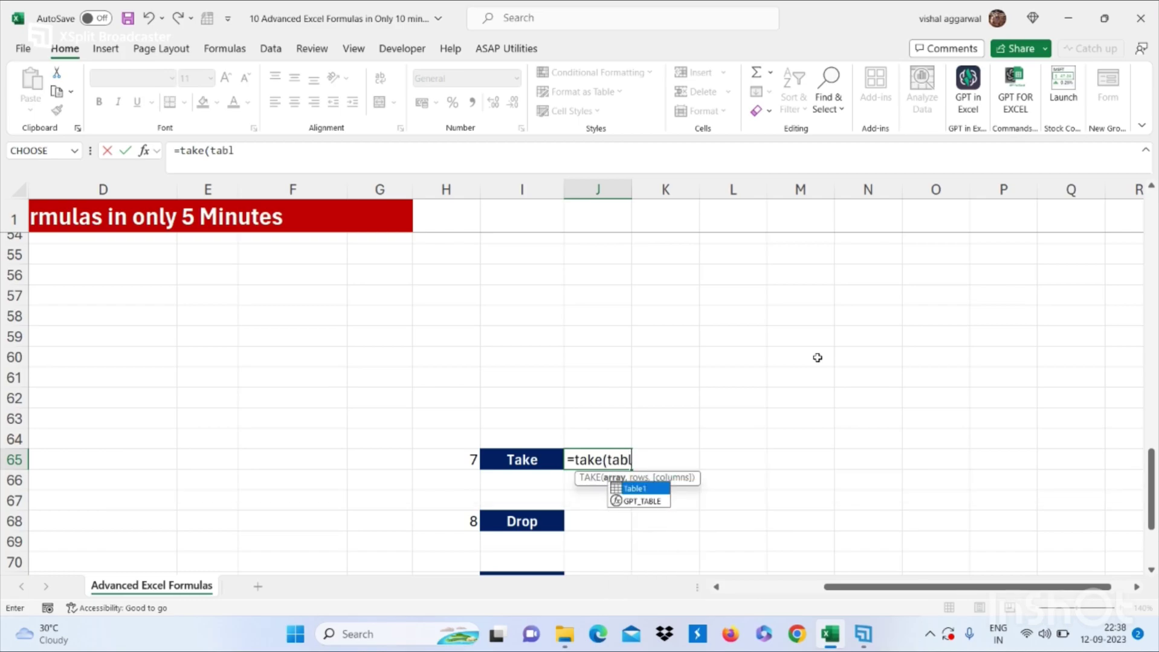
key(Tab)
text(,)
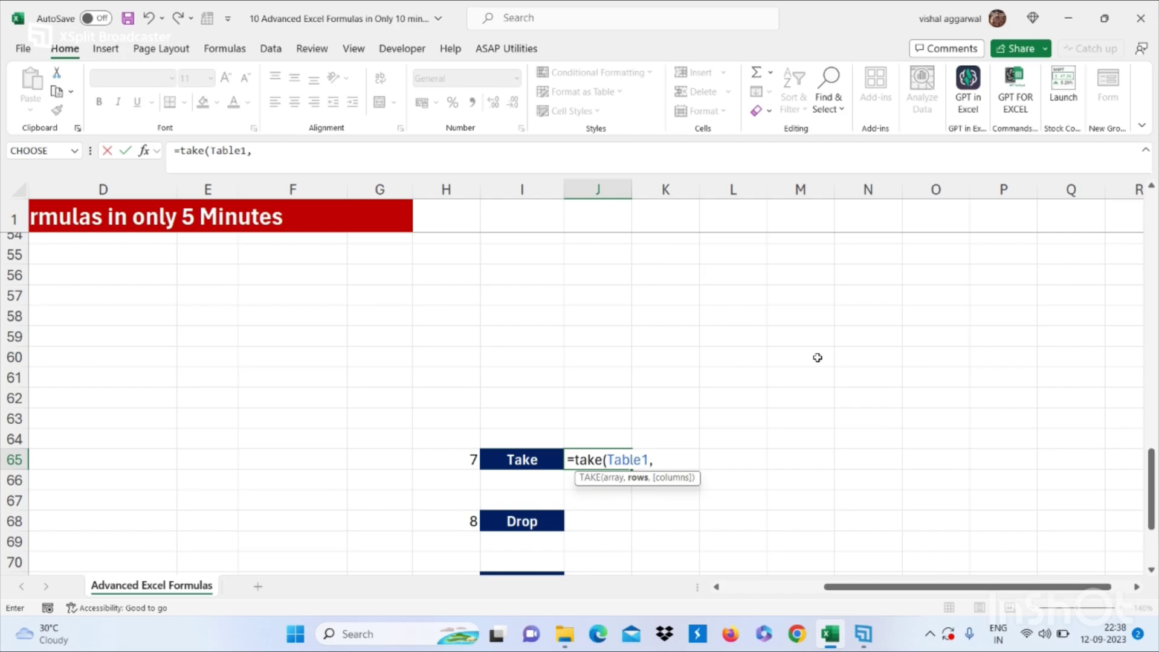
text(1,3)
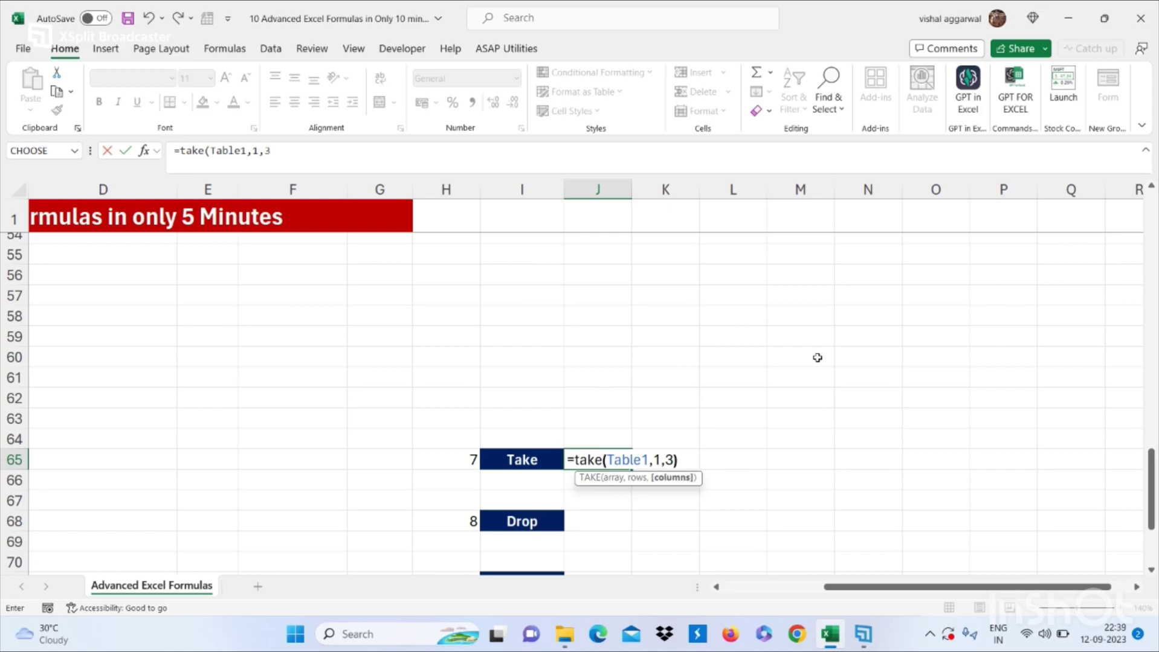
text())
key(Return)
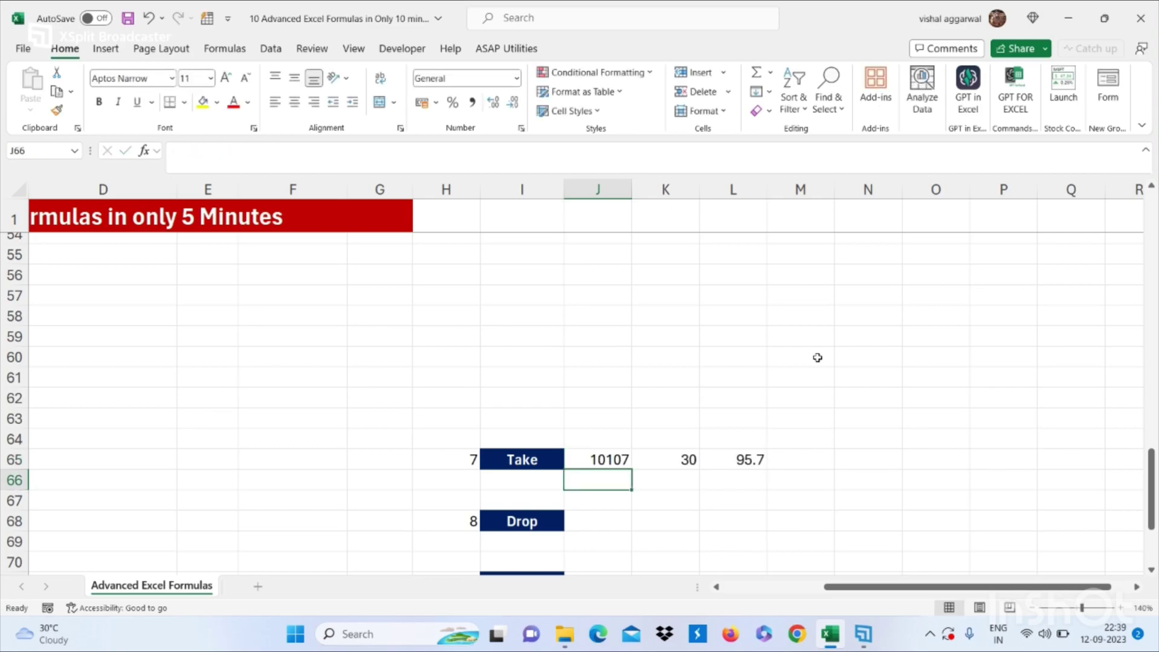
- Select J65 and review the TAKE result in the sheet
click(591, 462)
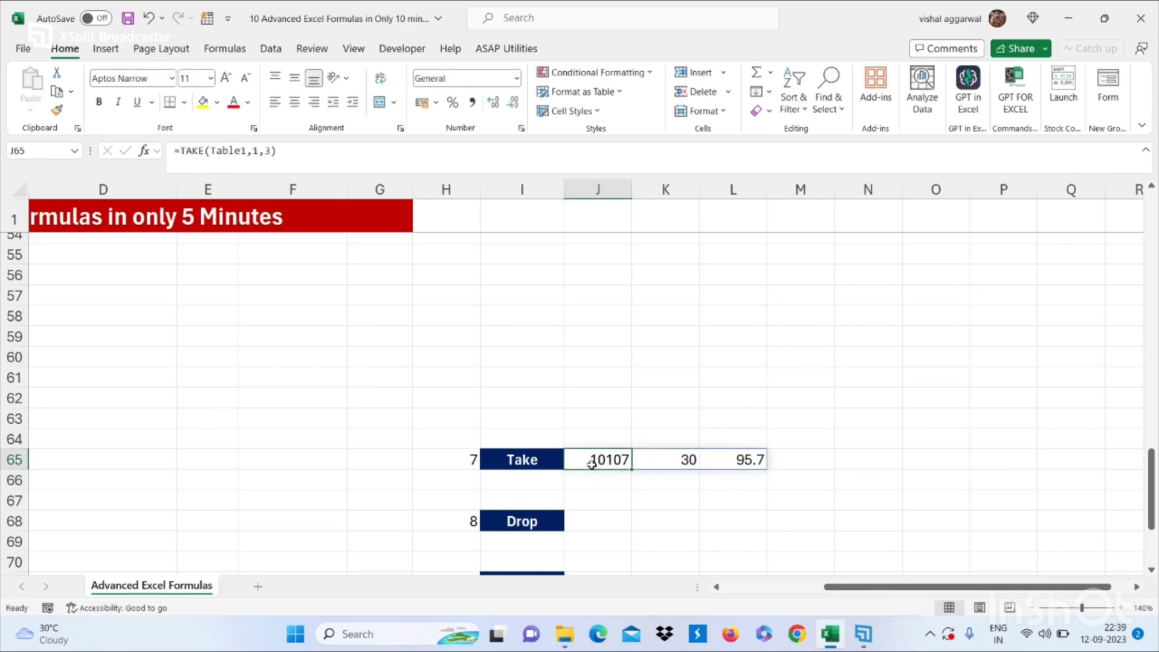
scroll(592, 462, left, 3)
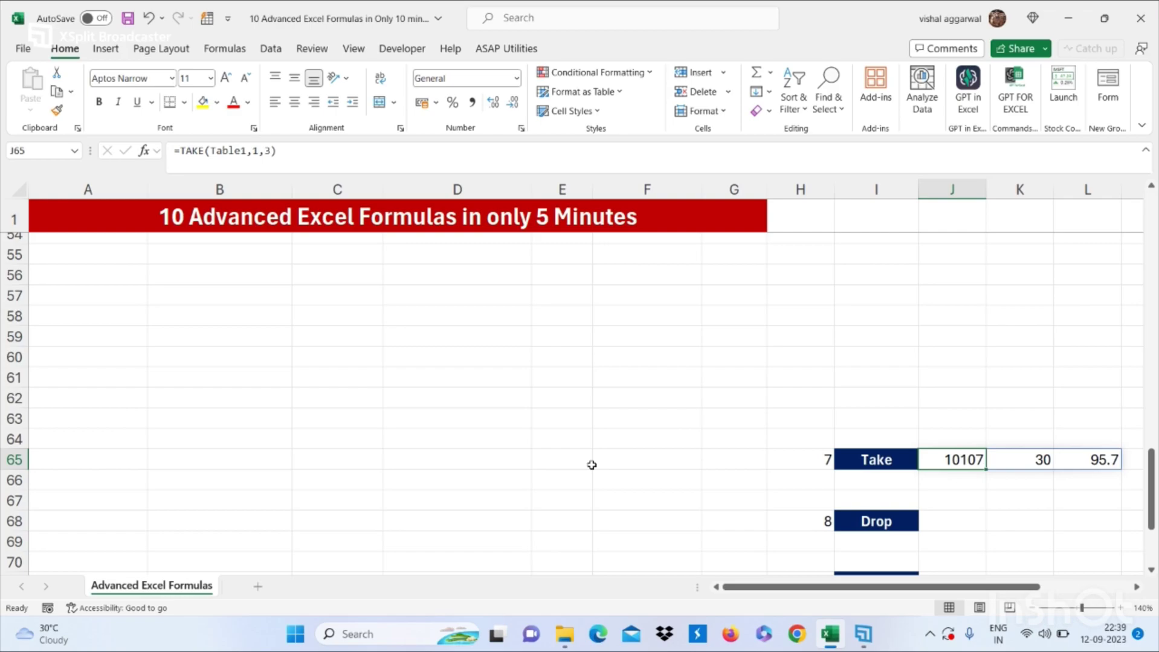
scroll(591, 465, right, 3)
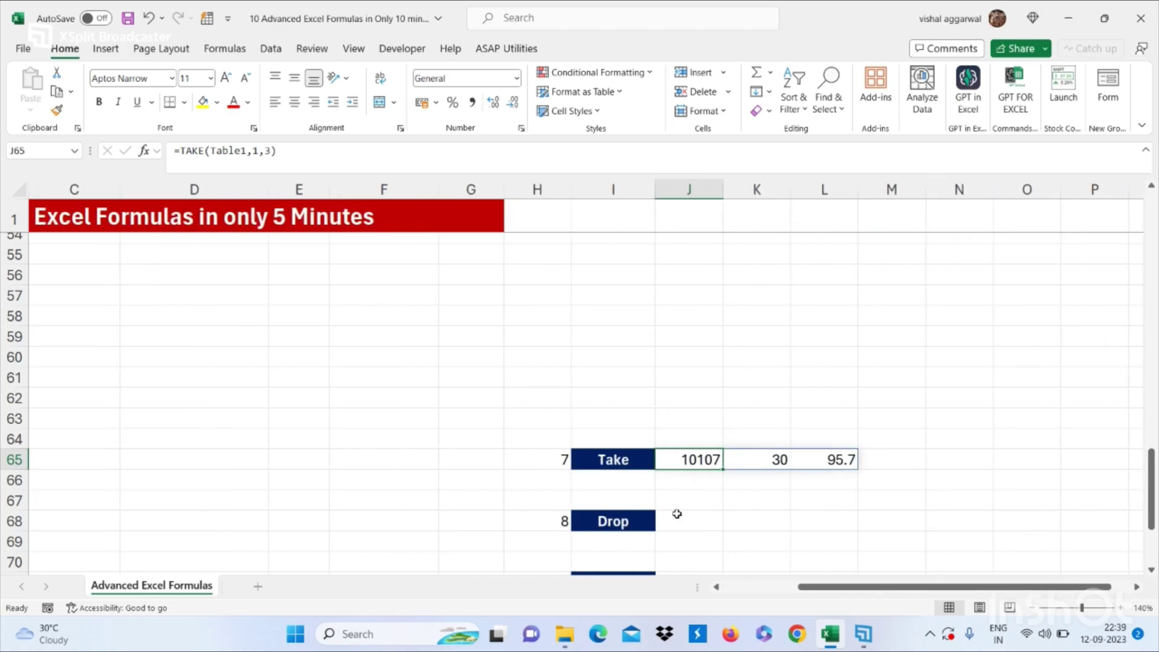
scroll(676, 514, down, 2)
- Enter =DROP(Table1,2,2) in J68 beside the Drop label
click(691, 442)
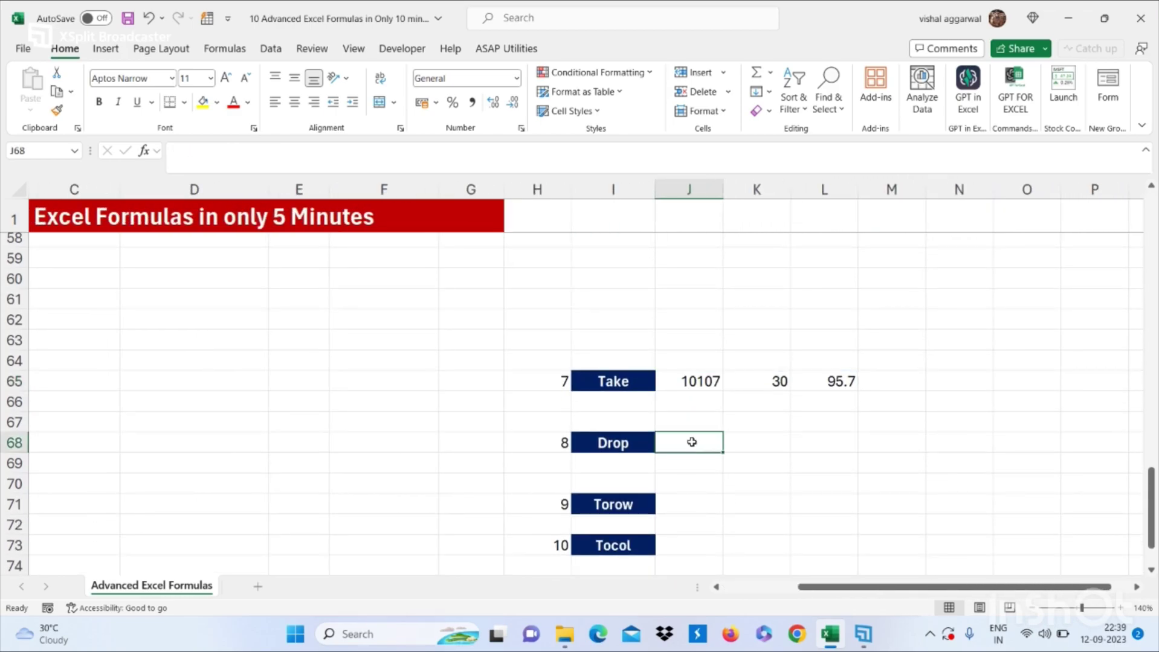
text(=dr)
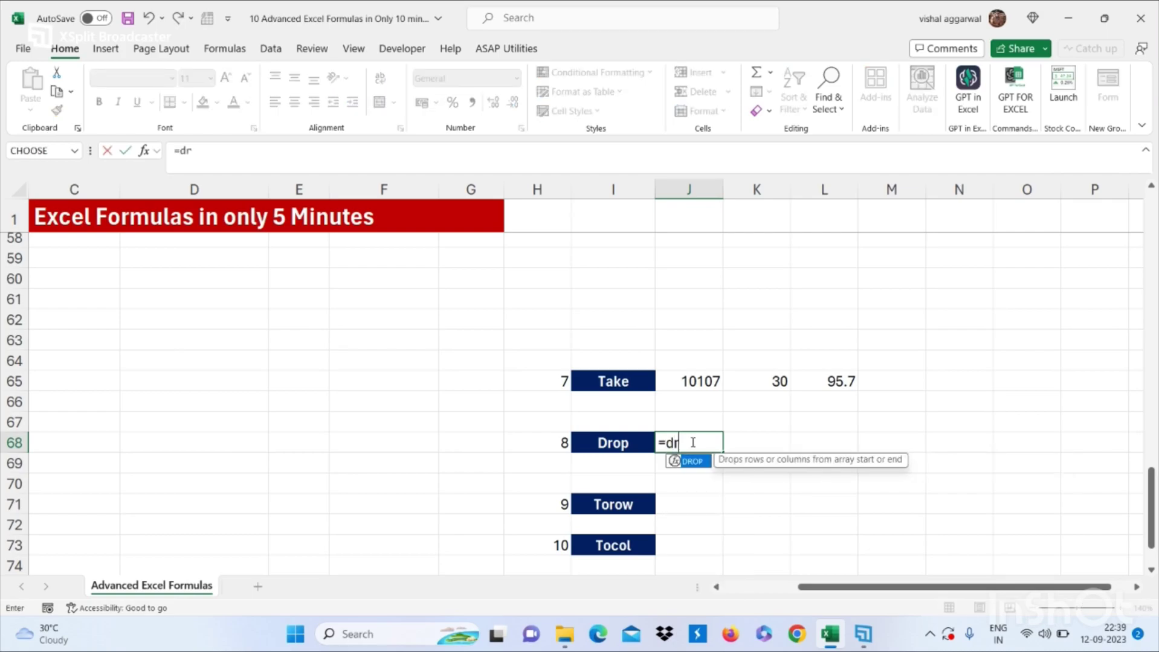
text(op()
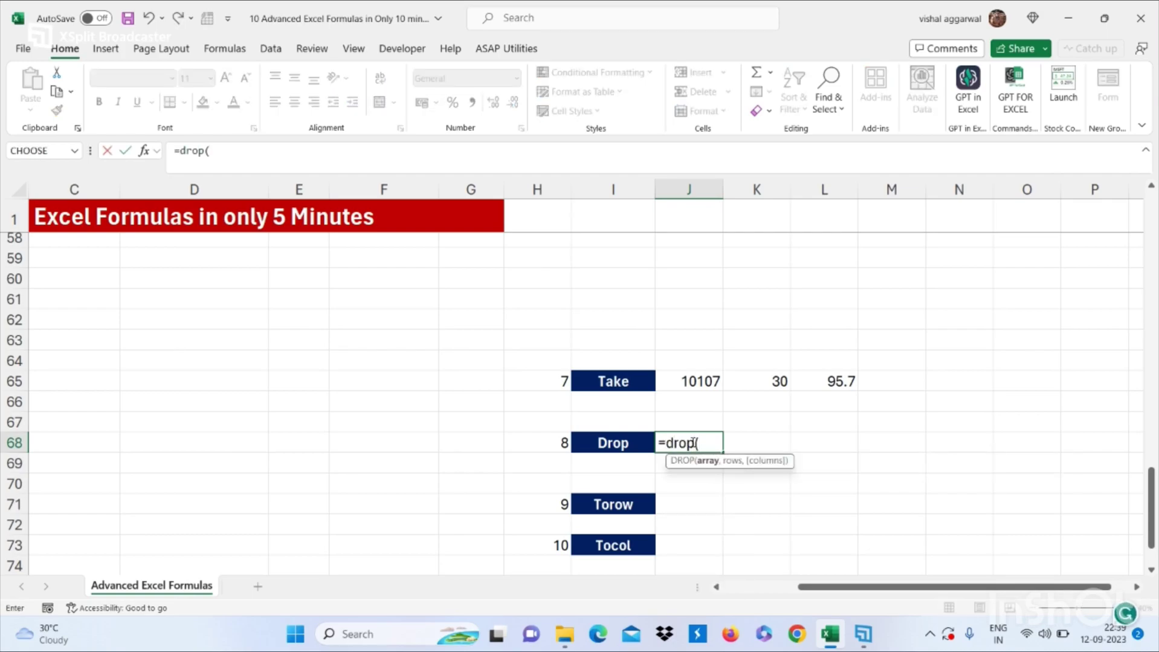
text(Table1)
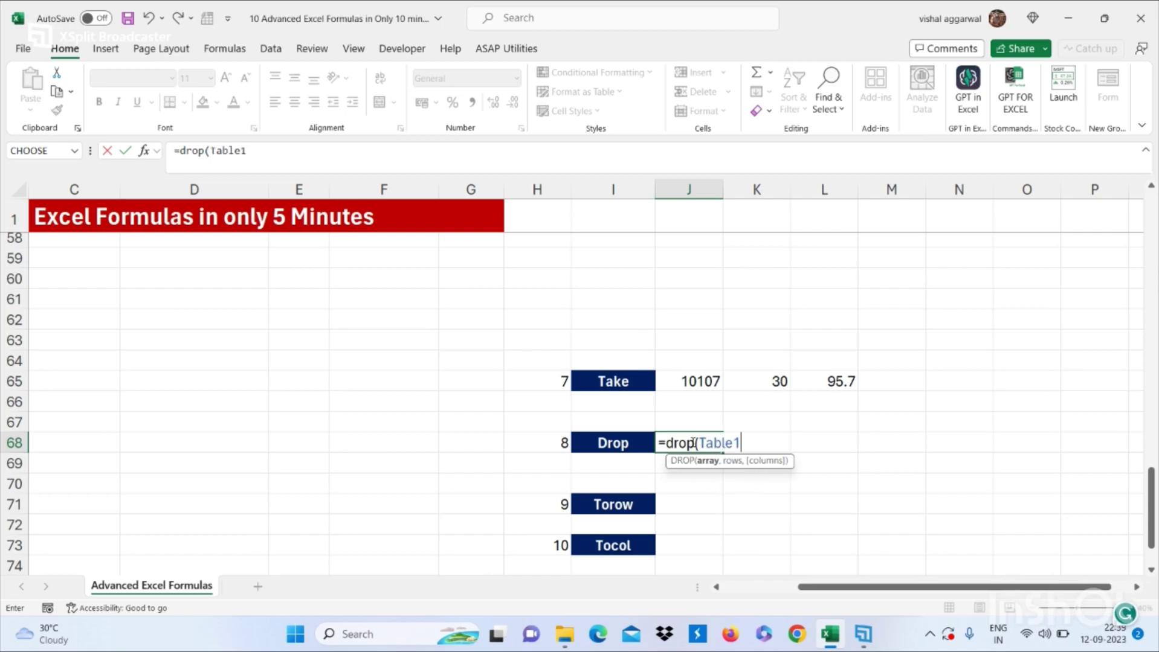
text(,)
scroll(692, 443, up, 4)
scroll(693, 443, left, 2)
scroll(692, 442, up, 14)
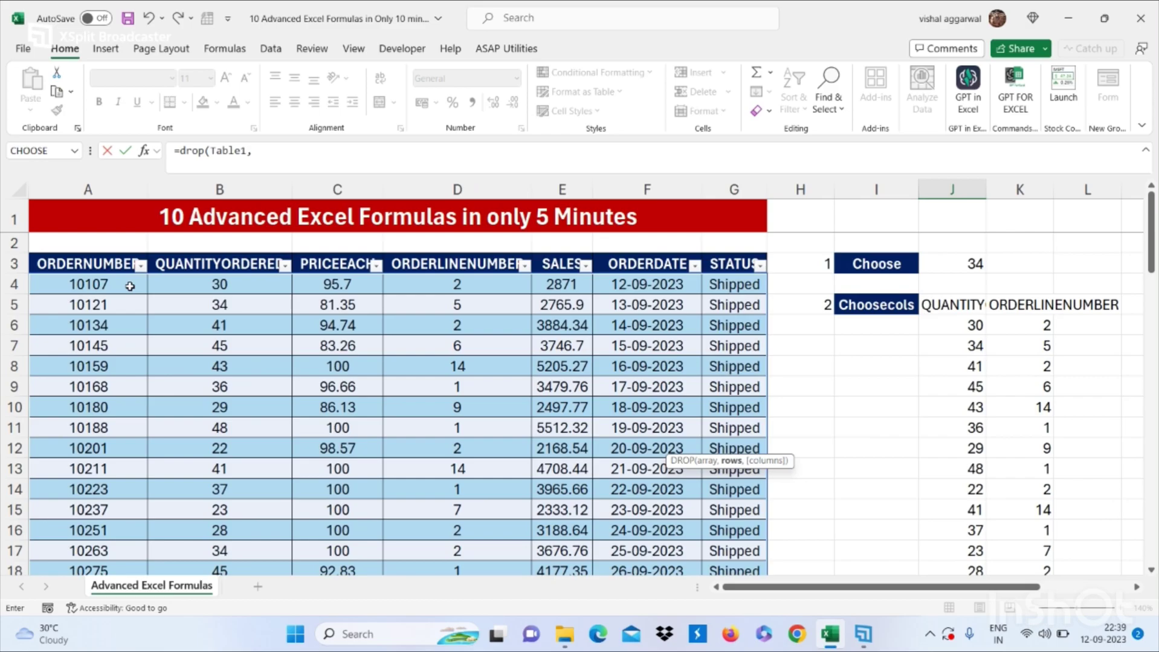
scroll(130, 286, down, 18)
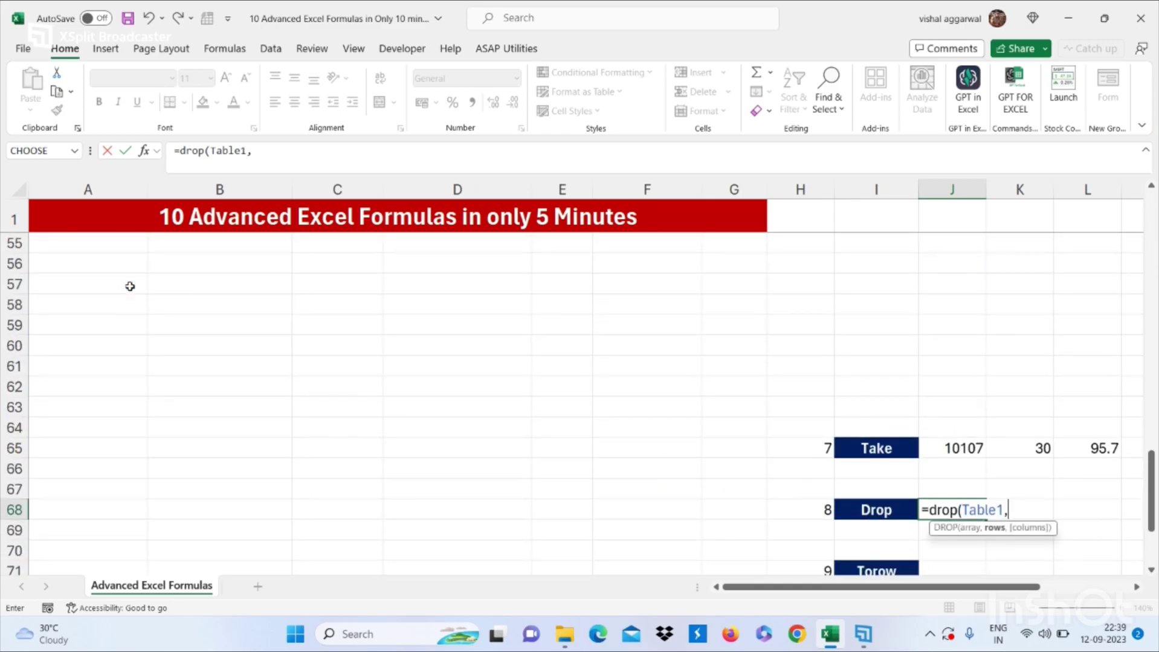
text(2)
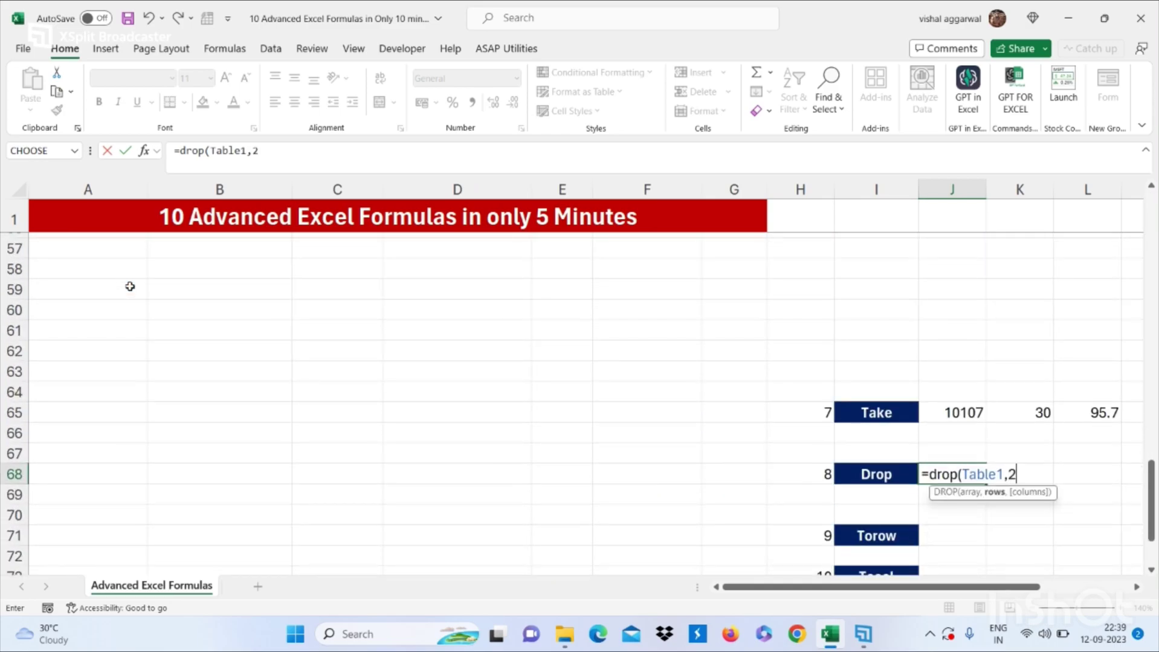
text(,)
scroll(130, 286, up, 18)
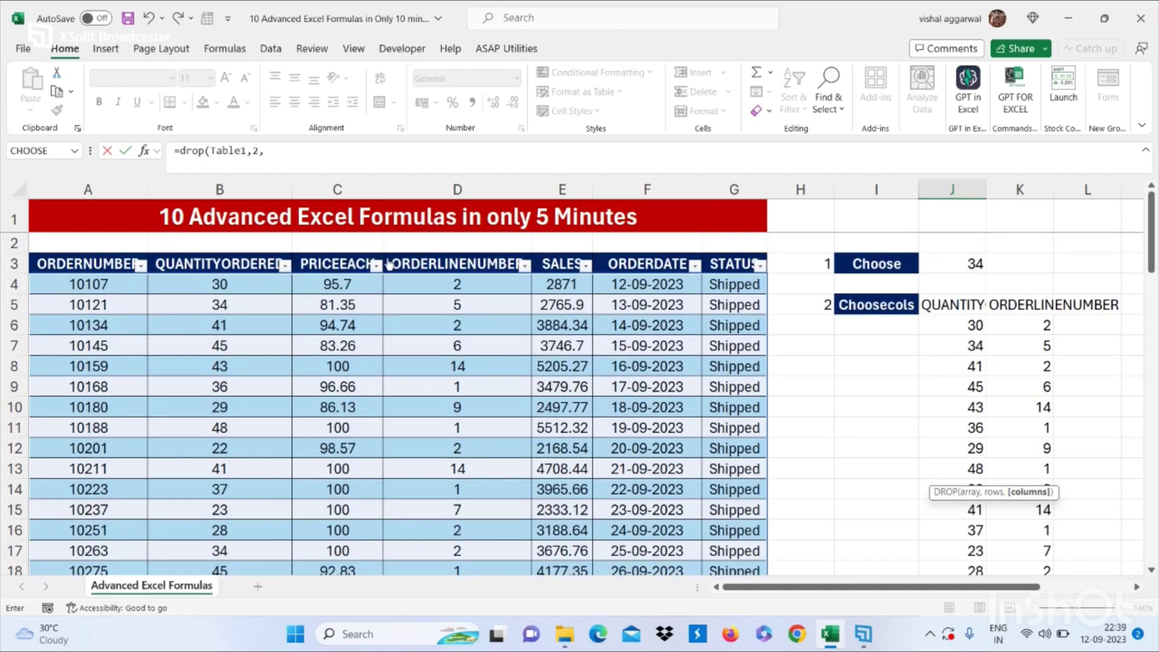
scroll(439, 342, down, 18)
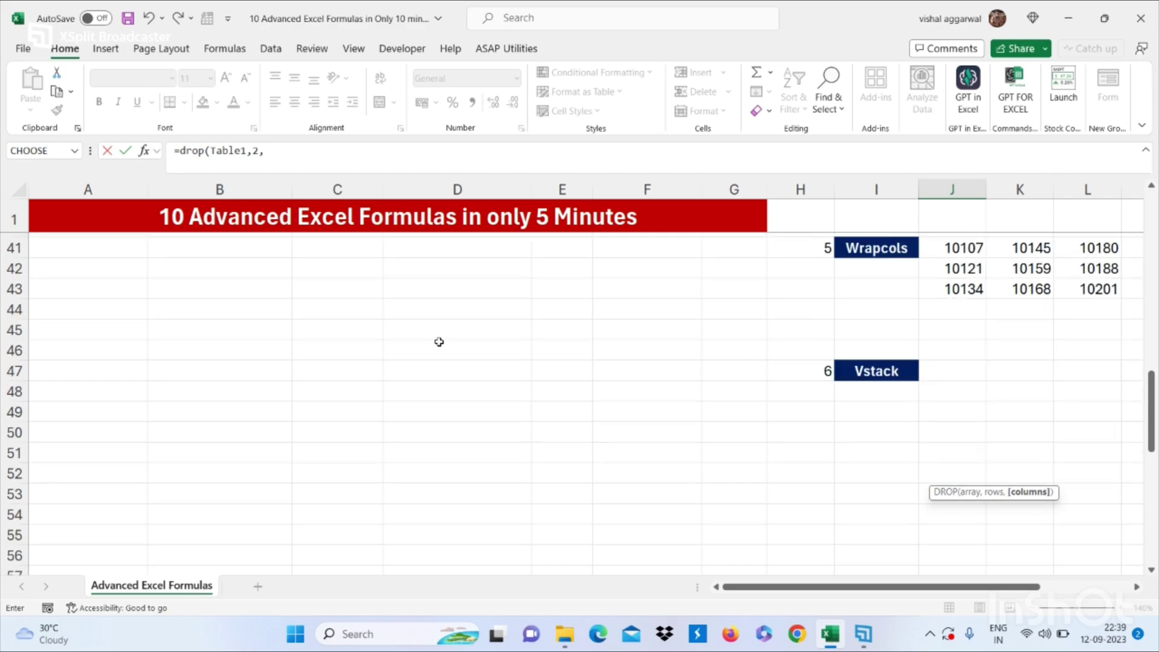
scroll(438, 342, down, 3)
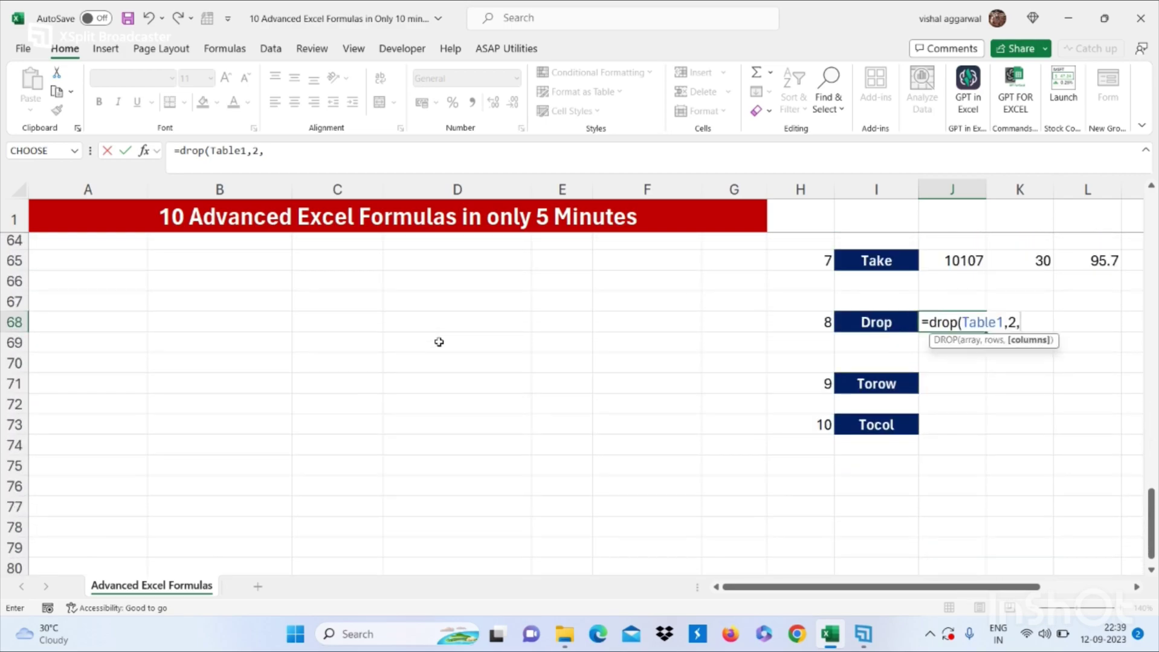
text(2))
key(Return)
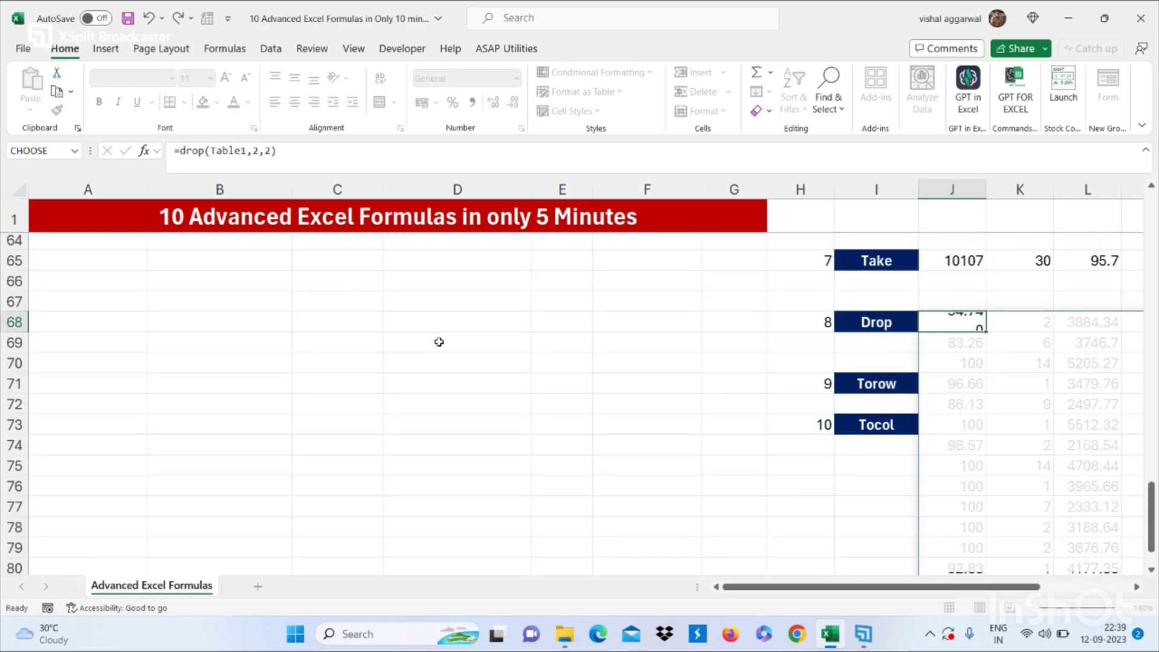
- Highlight the table values that DROP keeps, then a few price and line-number cells
scroll(439, 343, up, 20)
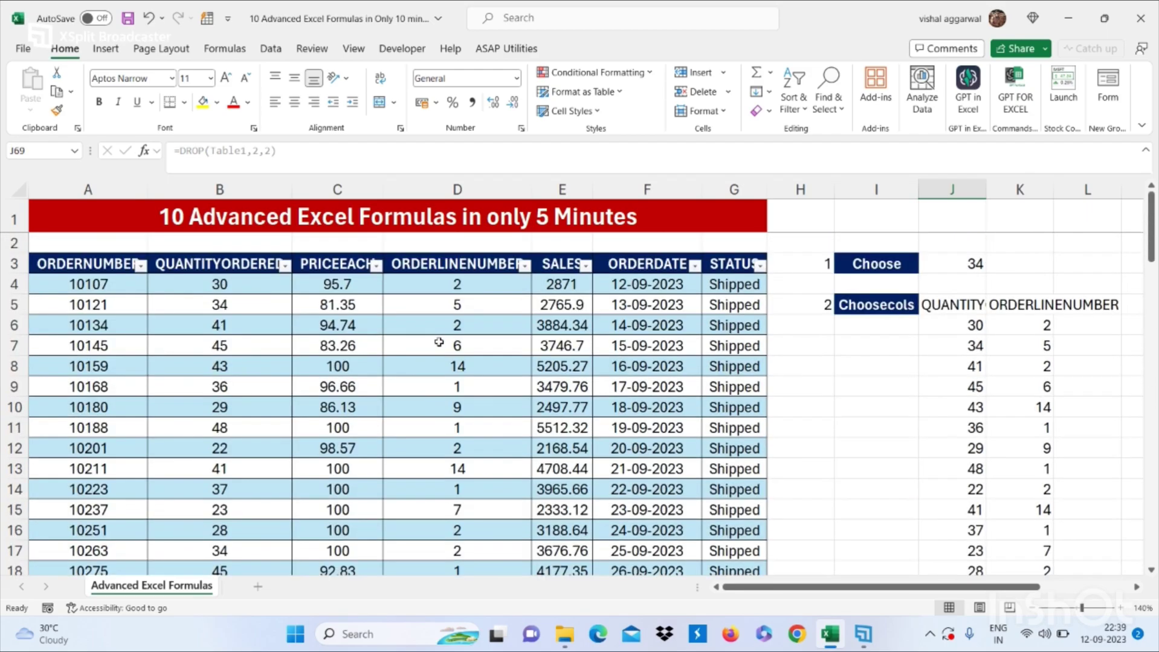
drag(358, 278, 743, 531)
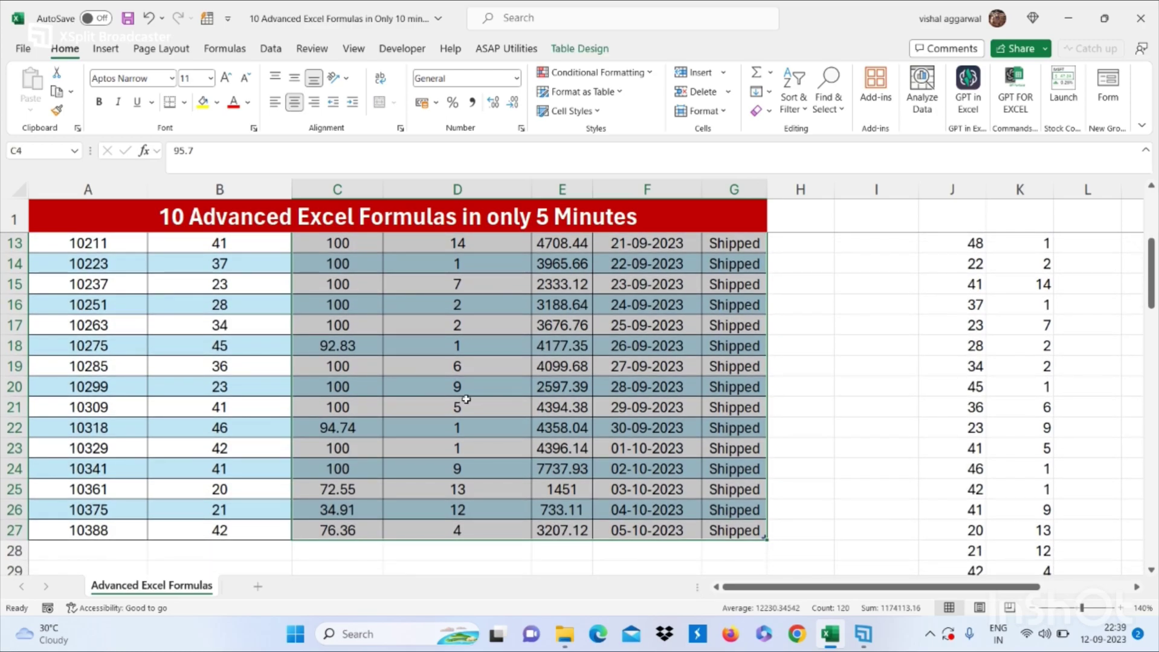
scroll(465, 400, down, 17)
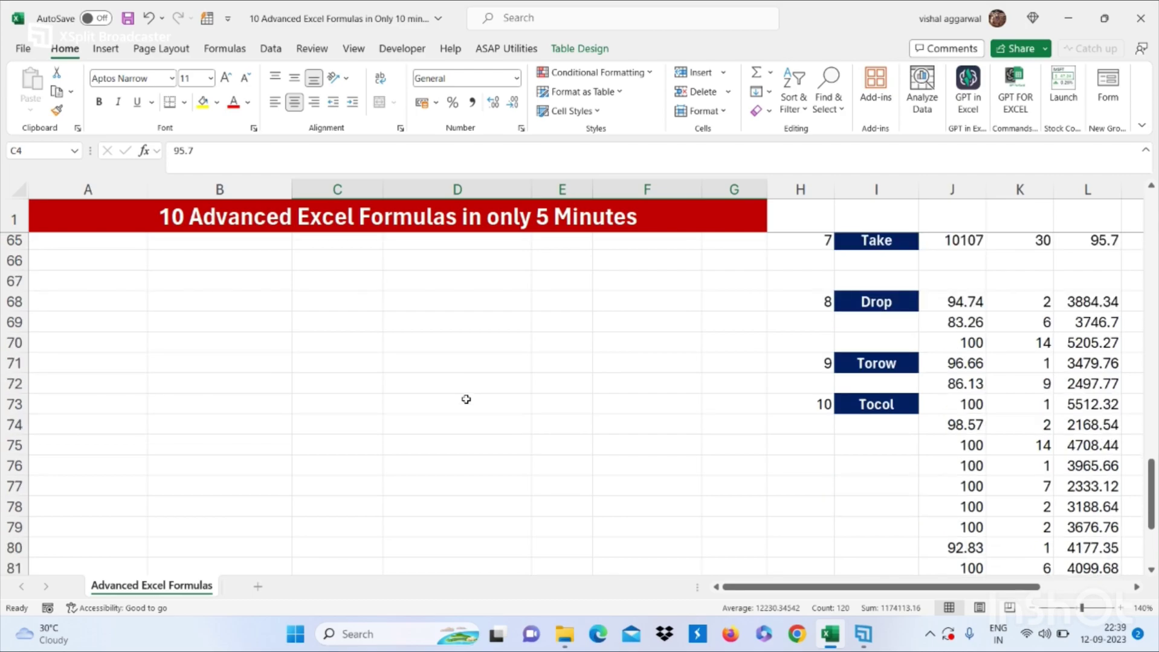
scroll(466, 399, up, 20)
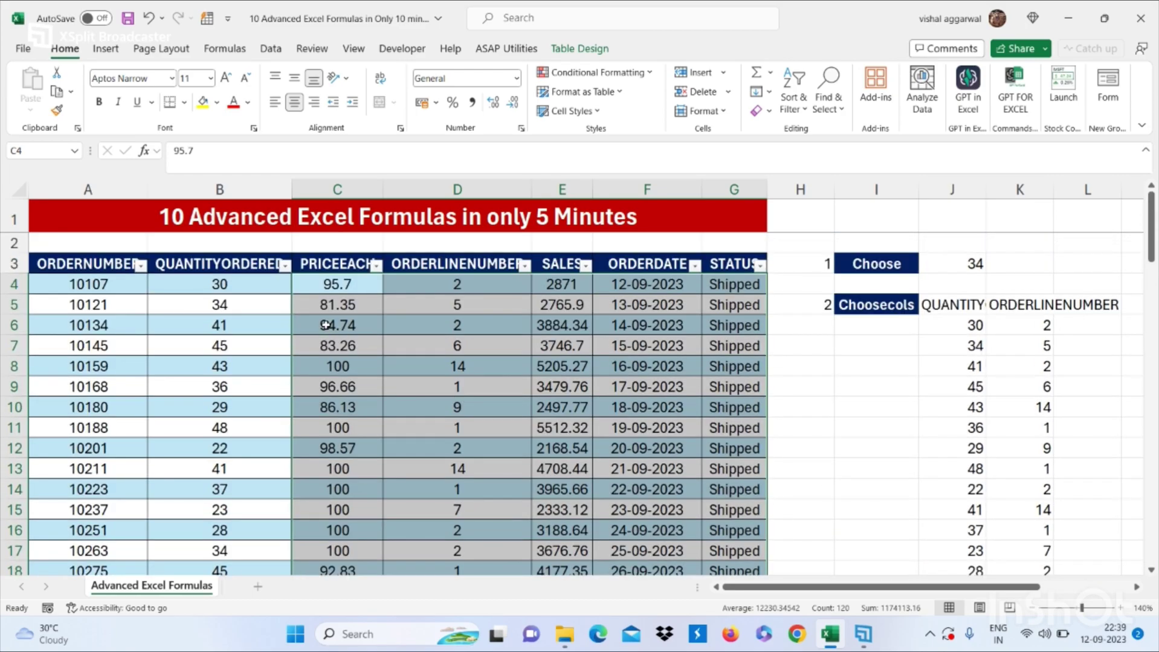
drag(325, 325, 387, 365)
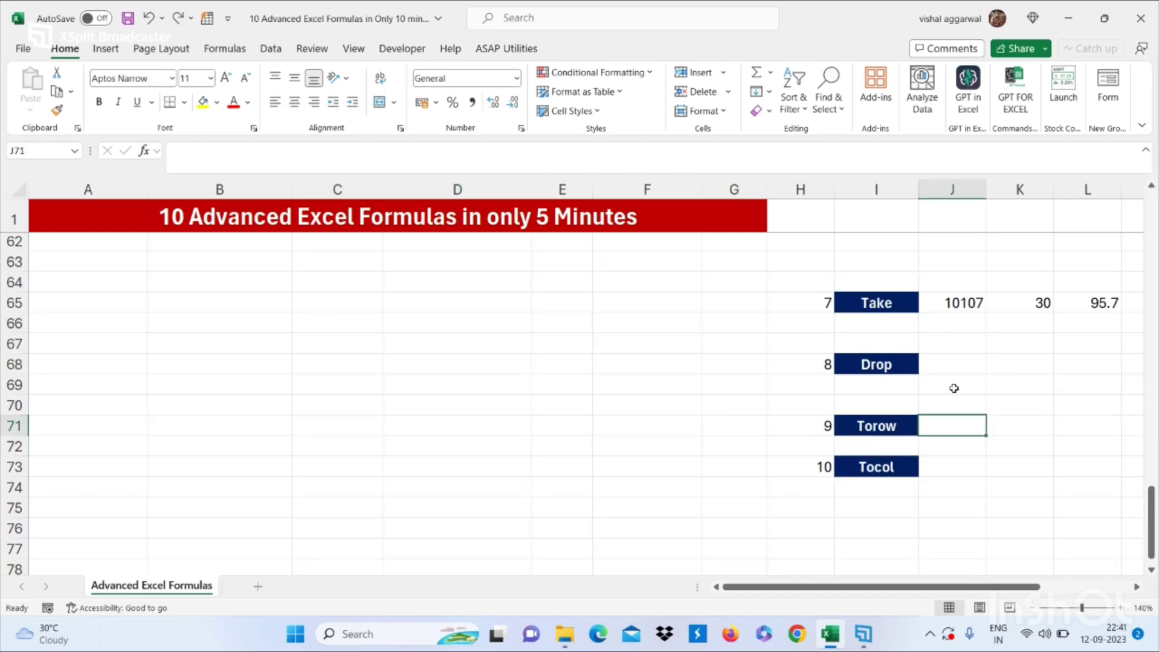
- Select J71 beside the Torow label for the next formula
click(953, 388)
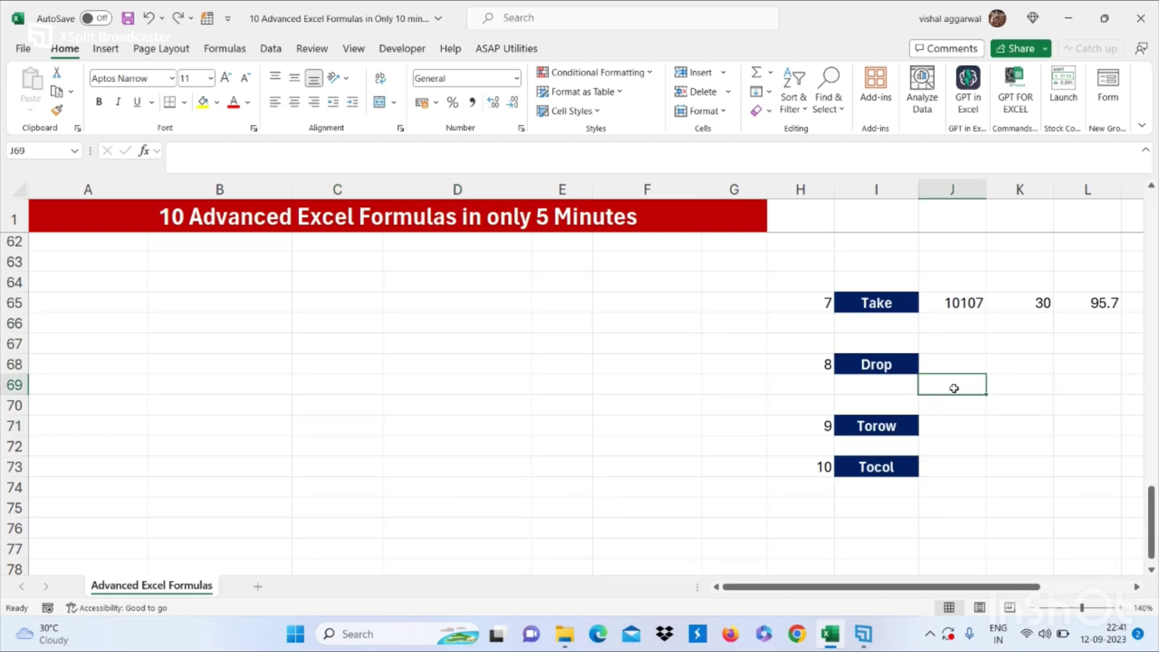
click(939, 434)
scroll(561, 399, up, 20)
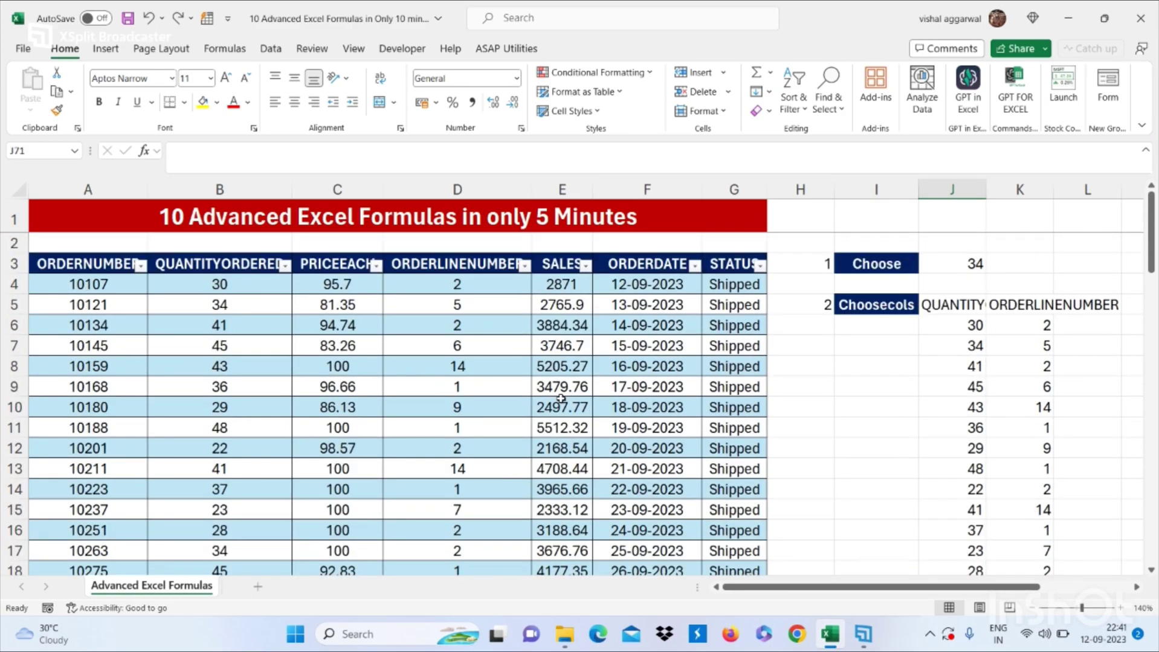
scroll(561, 399, down, 19)
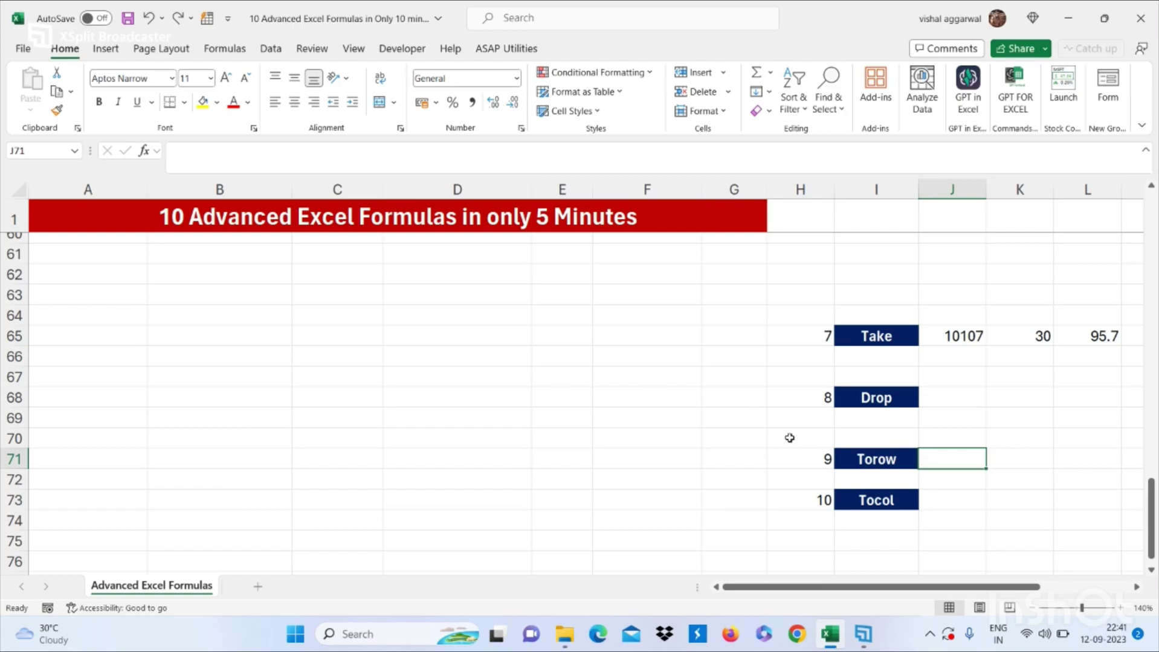
- Enter =TOROW(Table1,0,) in J71 so Table1's values spill across row 71
text(=)
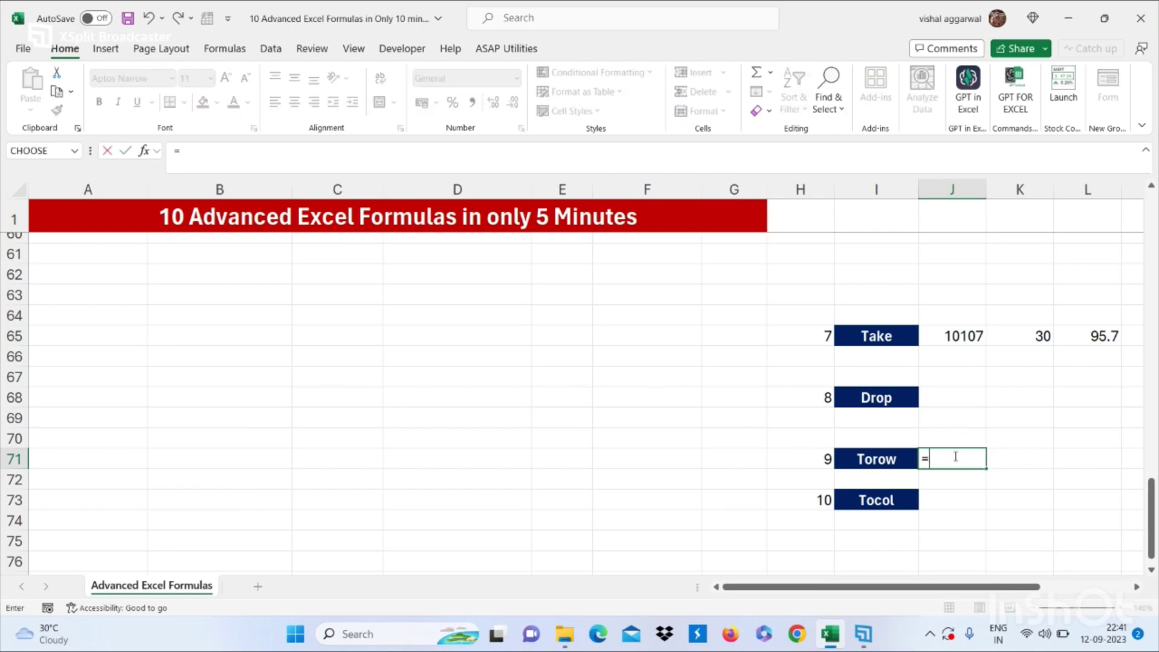
text(torow)
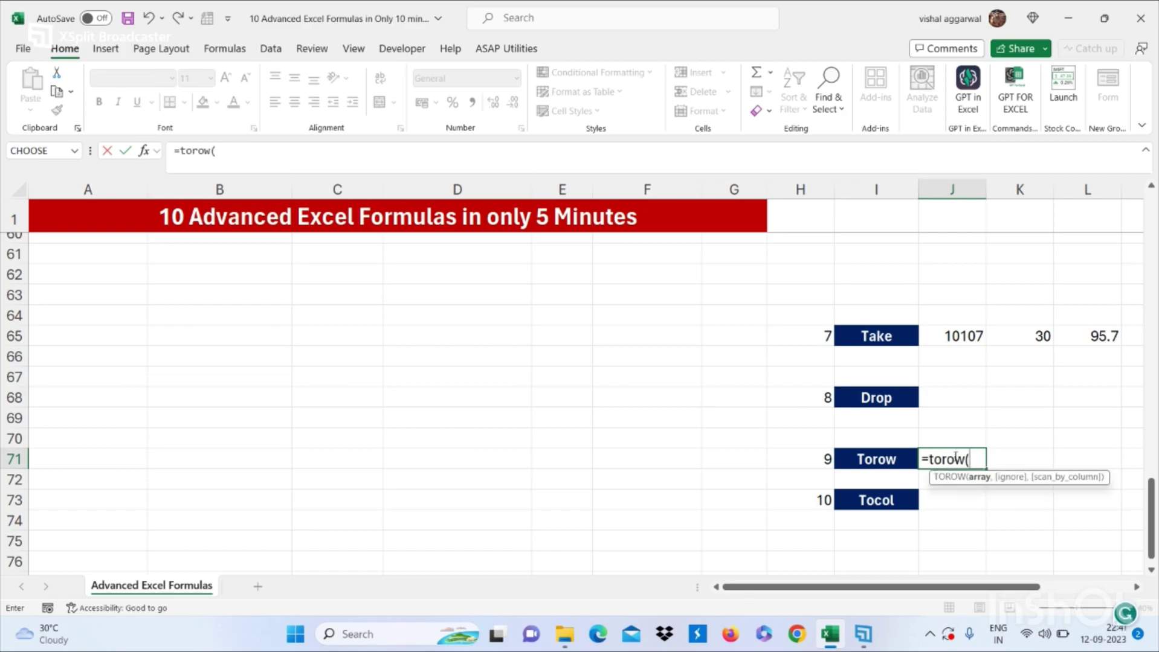
text((table)
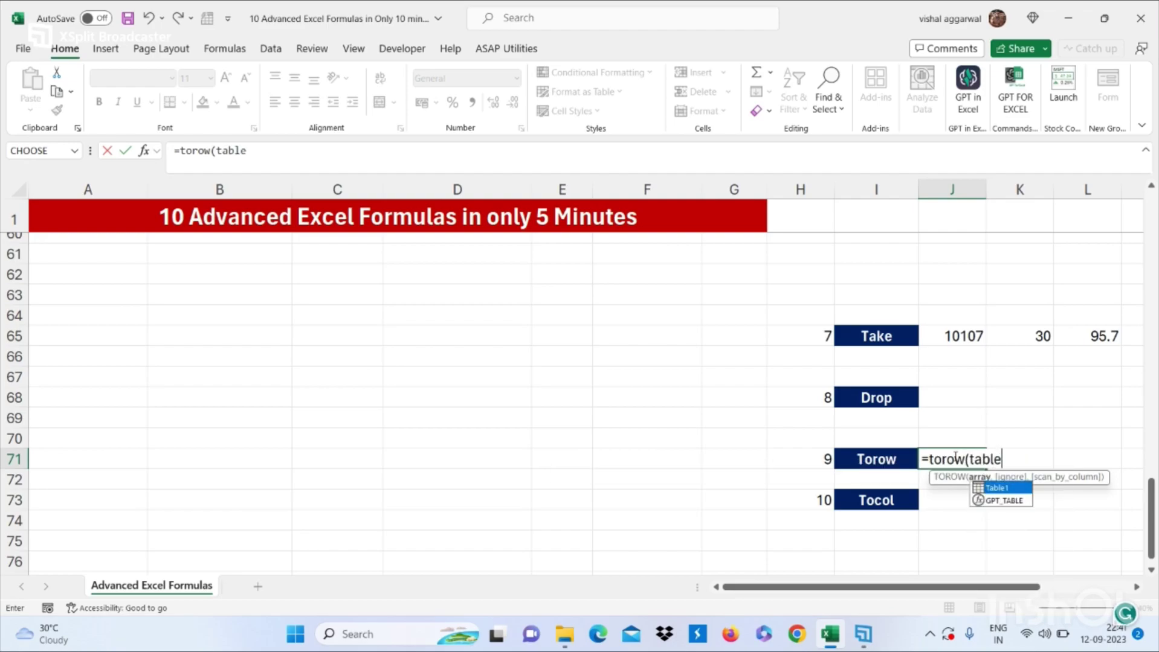
key(Tab)
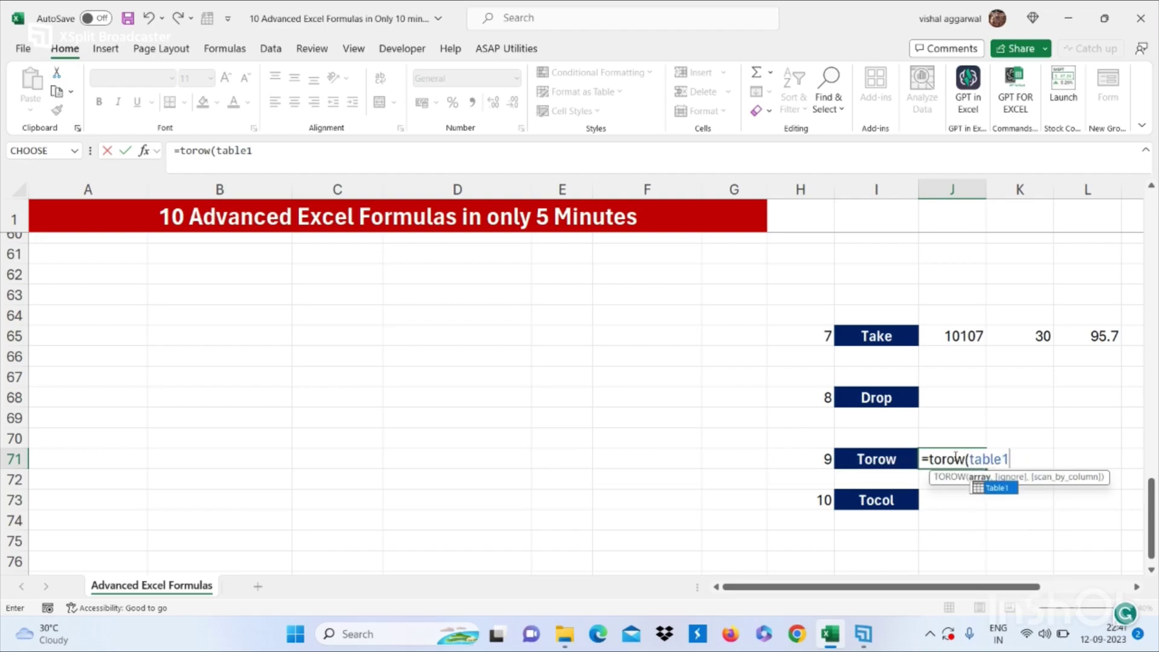
text(,)
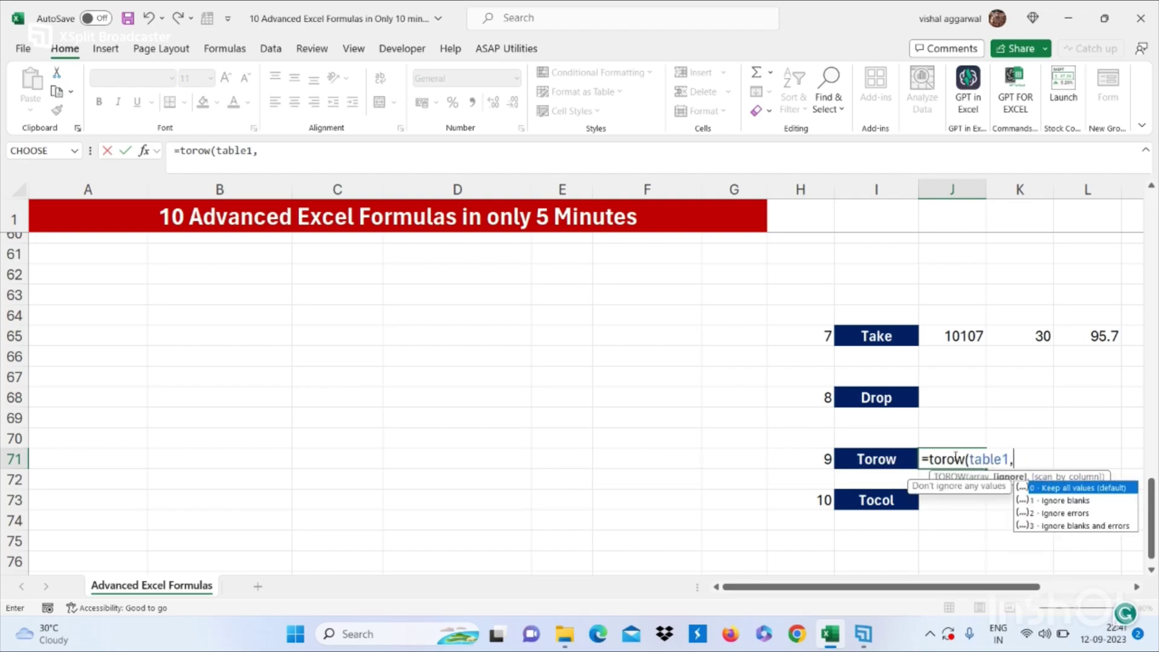
text(0,)
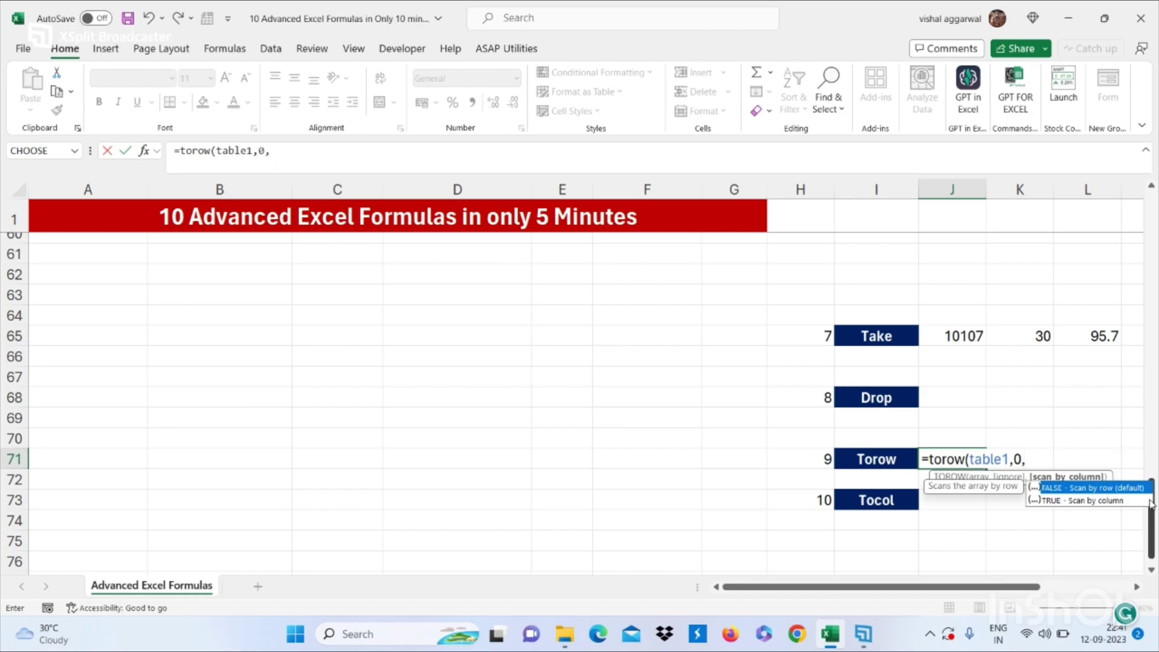
click(1105, 501)
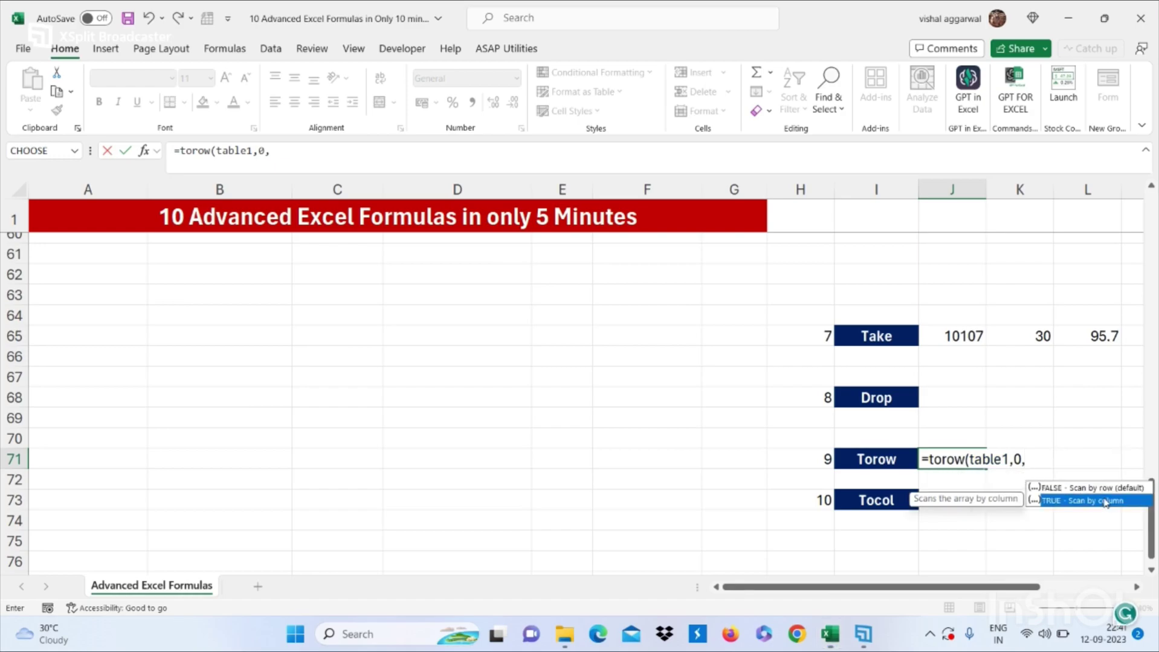
text())
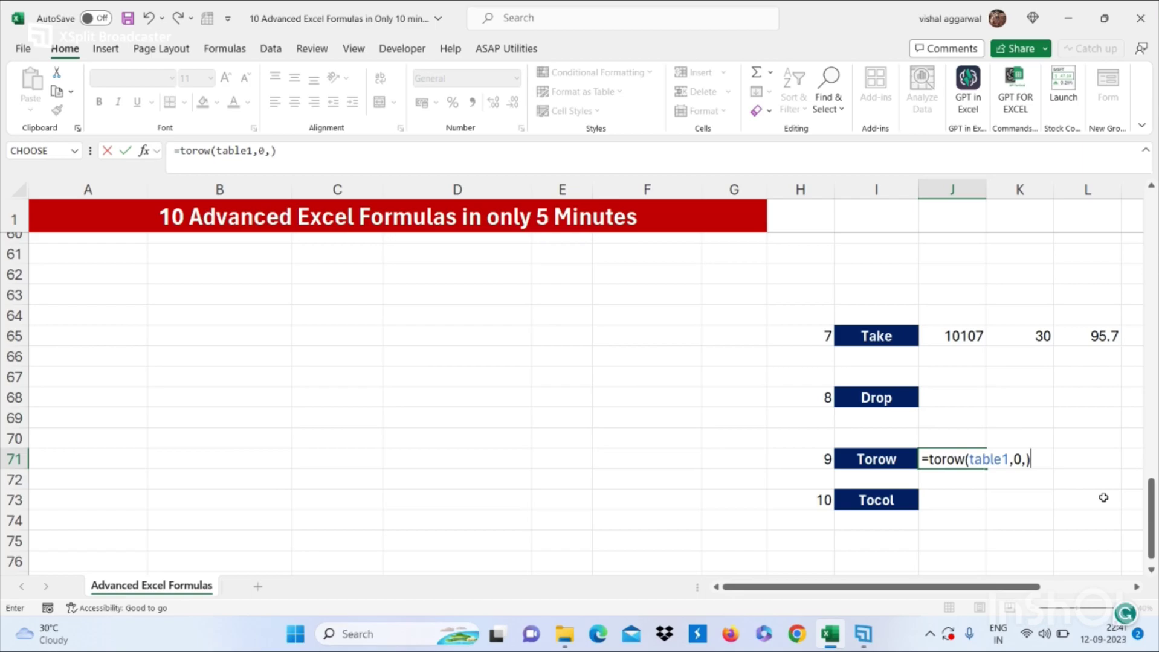
key(shift+Tab)
scroll(1103, 498, right, 5)
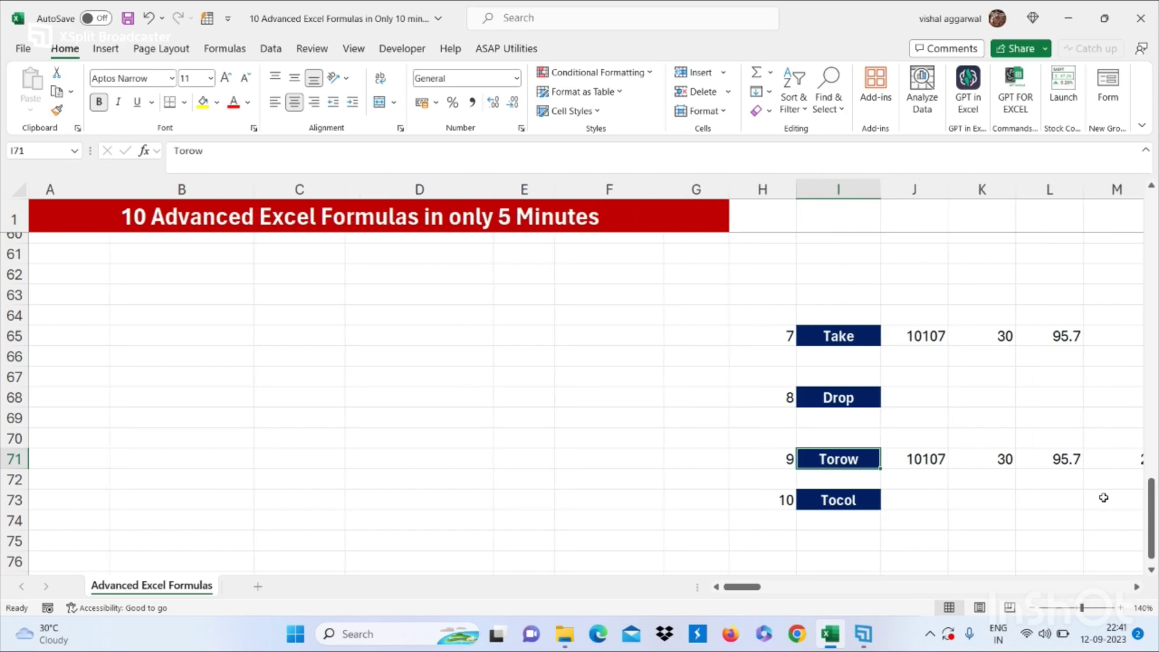
scroll(1103, 497, right, 17)
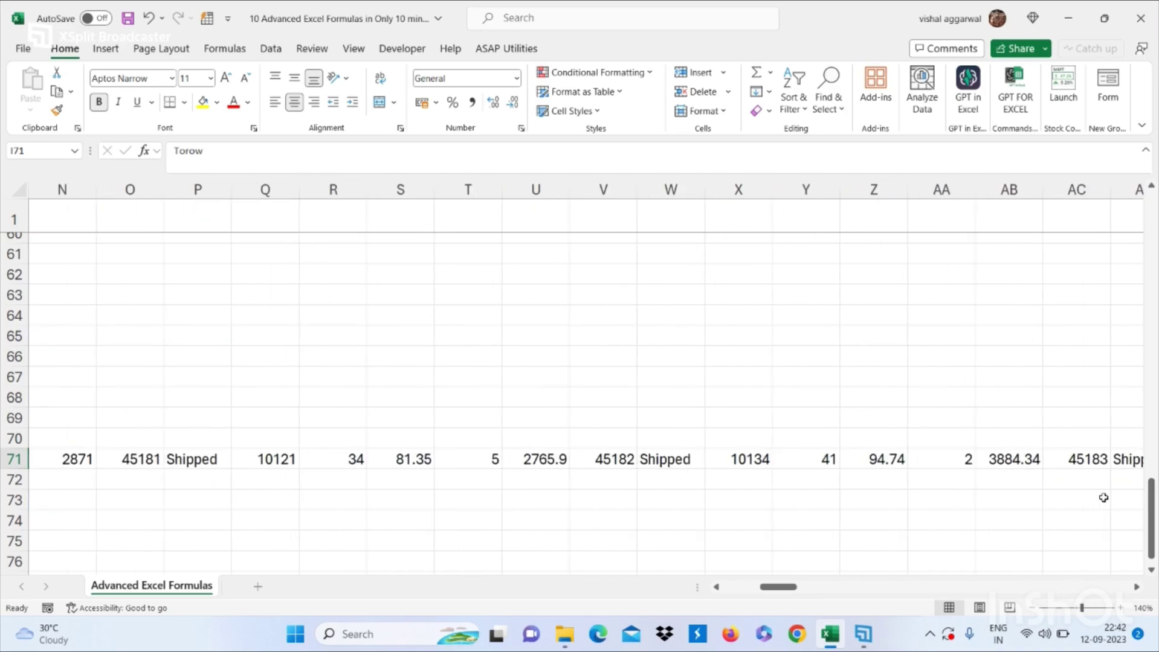
scroll(1103, 498, right, 20)
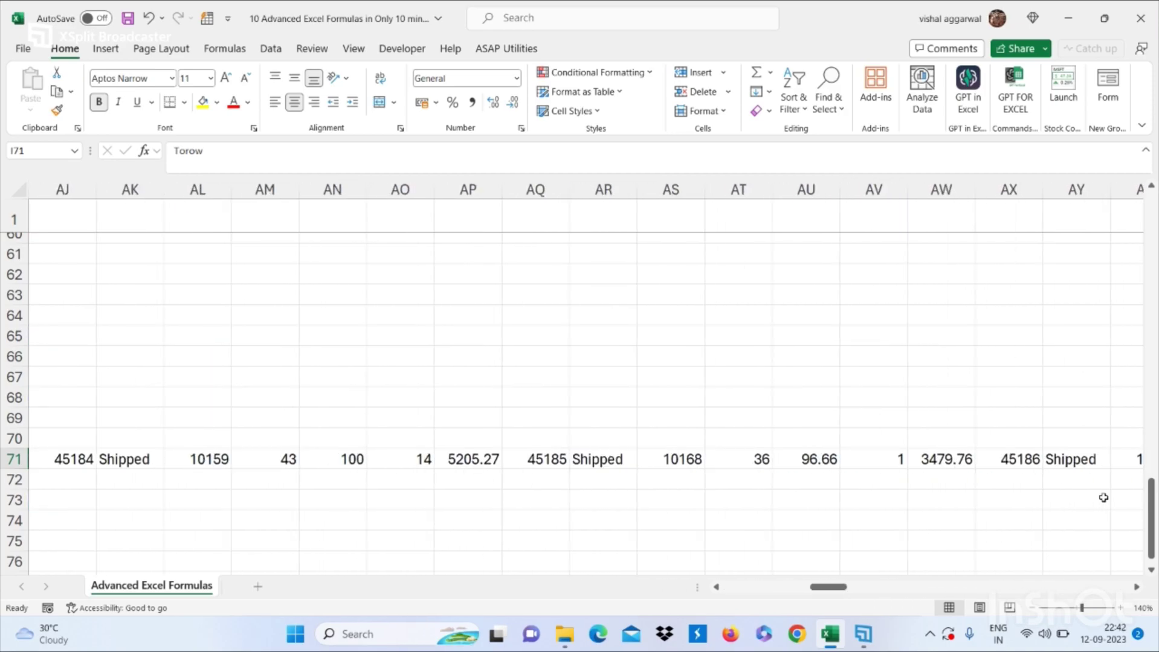
scroll(1103, 498, right, 20)
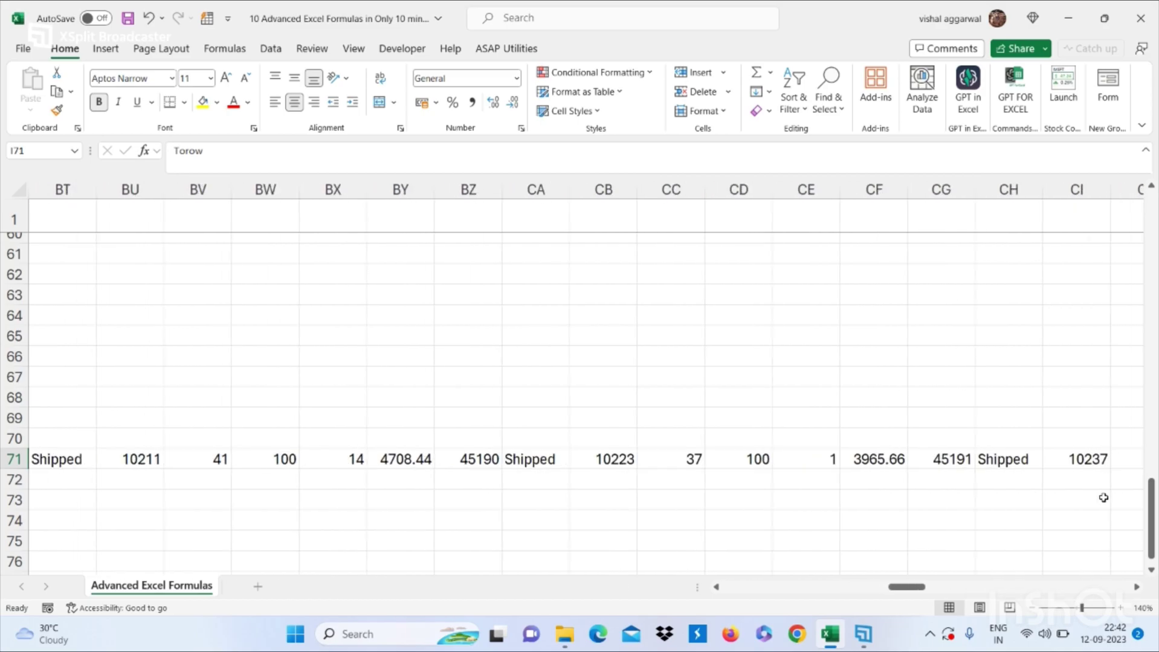
scroll(1103, 498, right, 14)
scroll(1103, 498, left, 20)
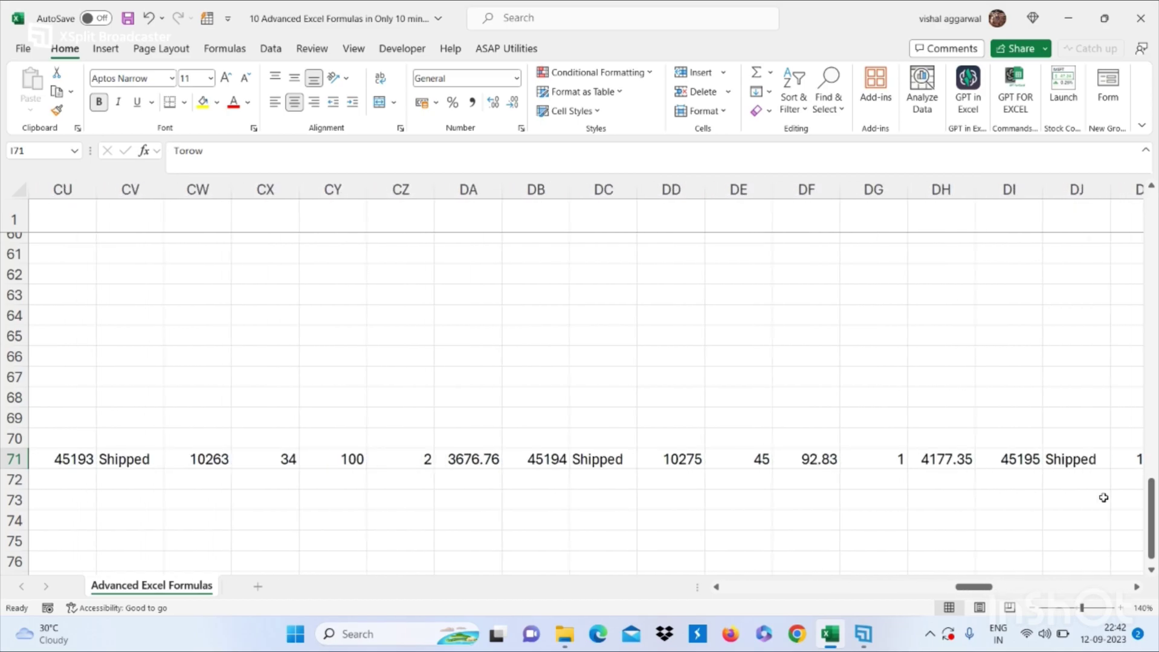
scroll(1103, 498, left, 20)
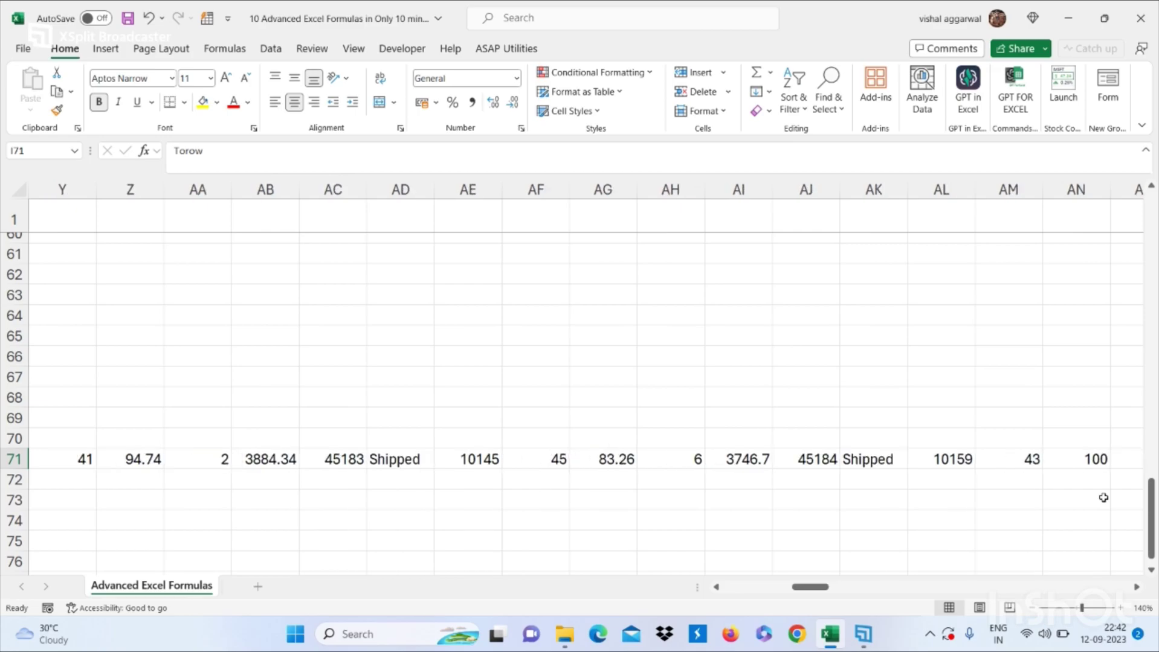
scroll(1103, 498, right, 3)
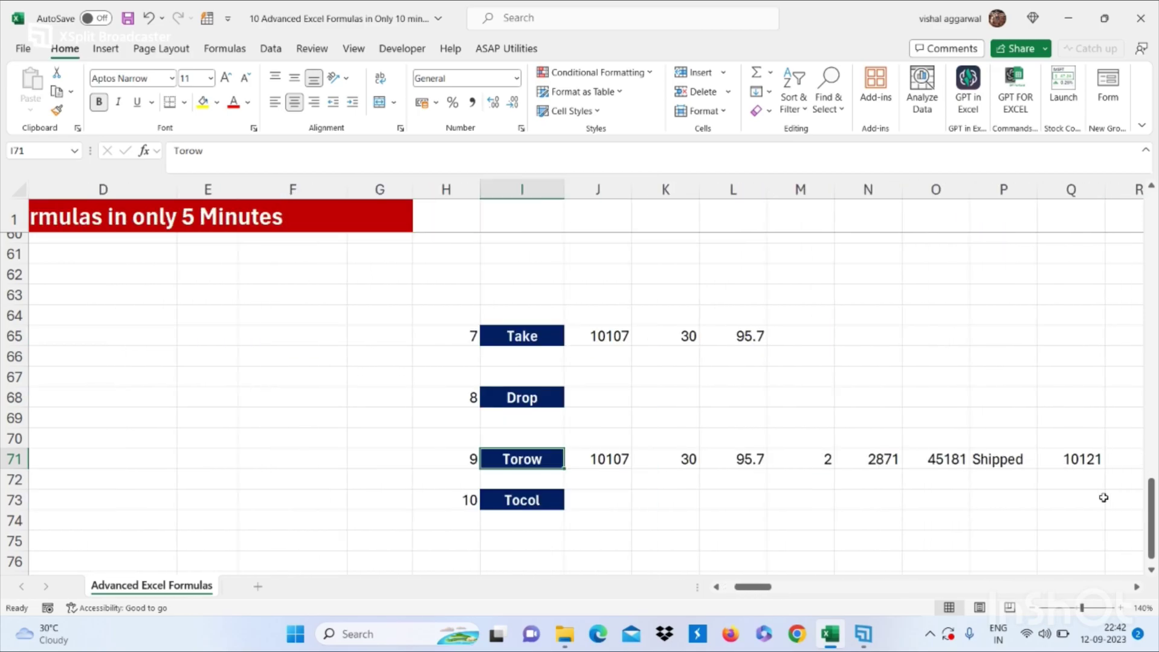
click(595, 500)
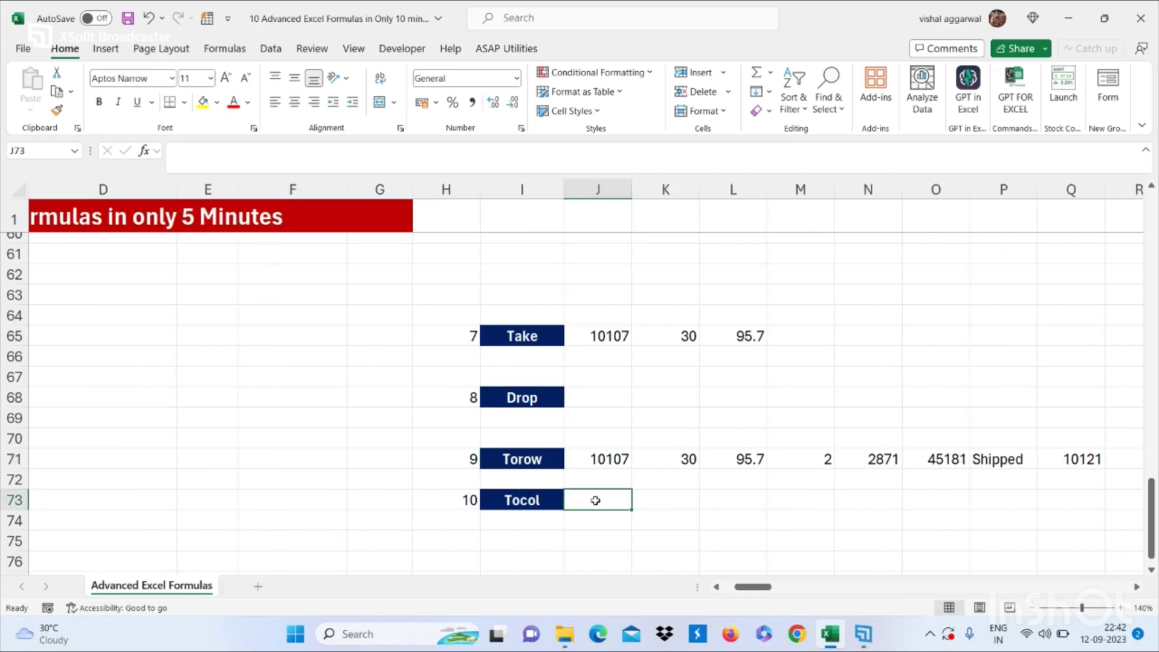
- Enter =TOCOL(Table1,0,TRUE) in J73, stacking Table1's values column by column
text(=)
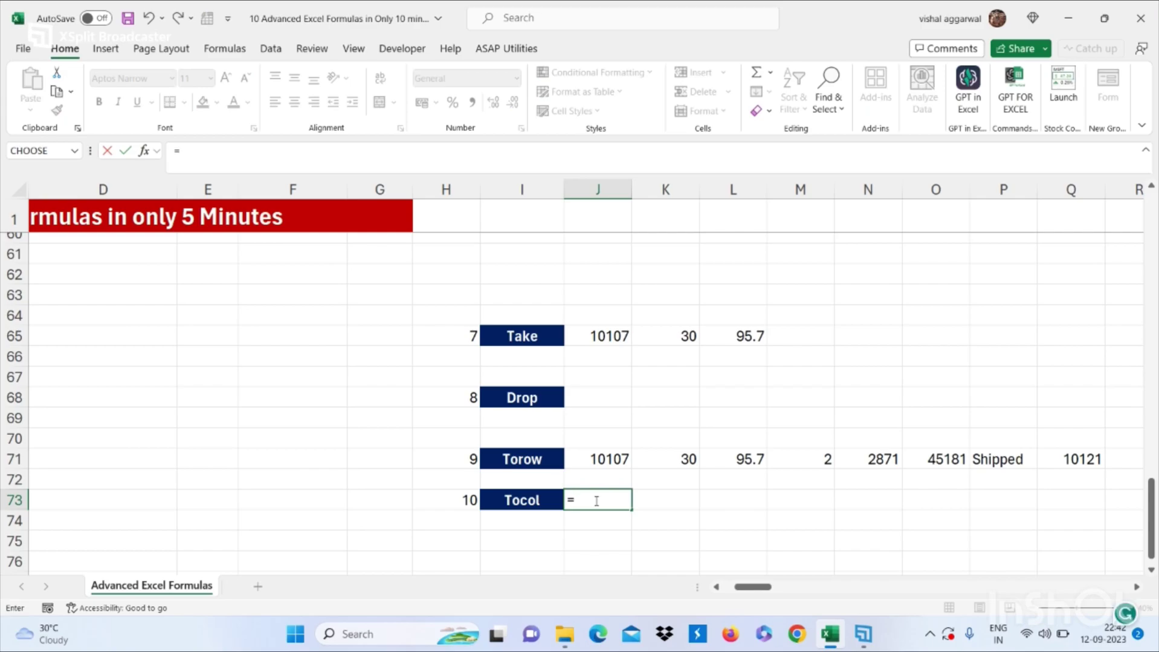
text(tocol)
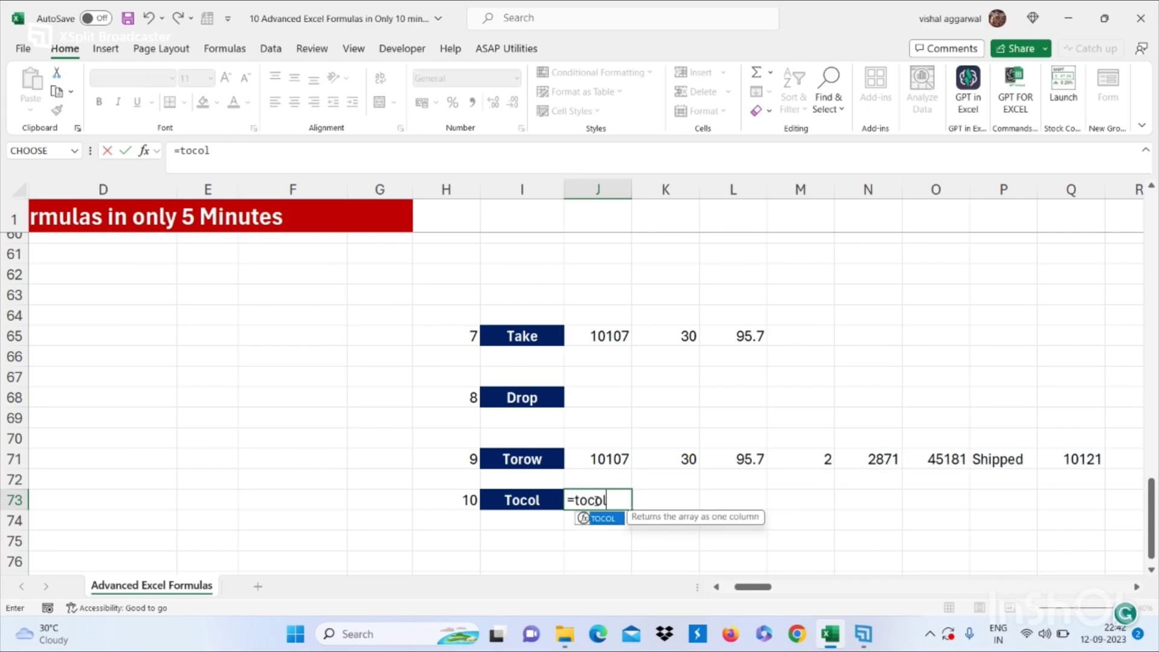
text(()
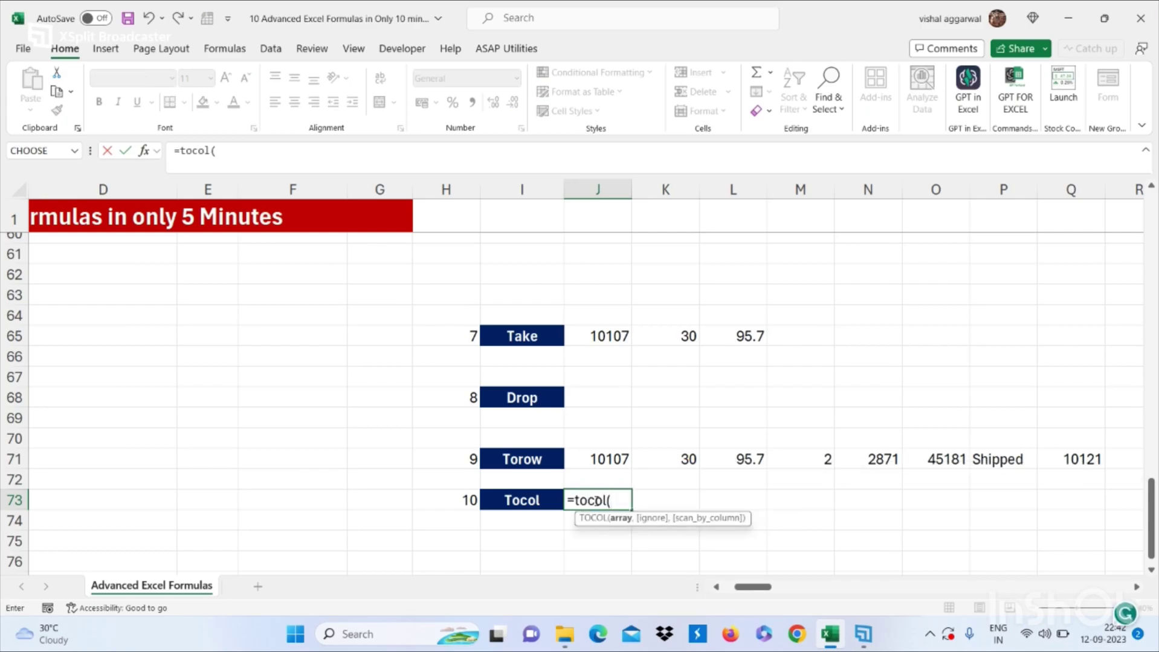
text(table1)
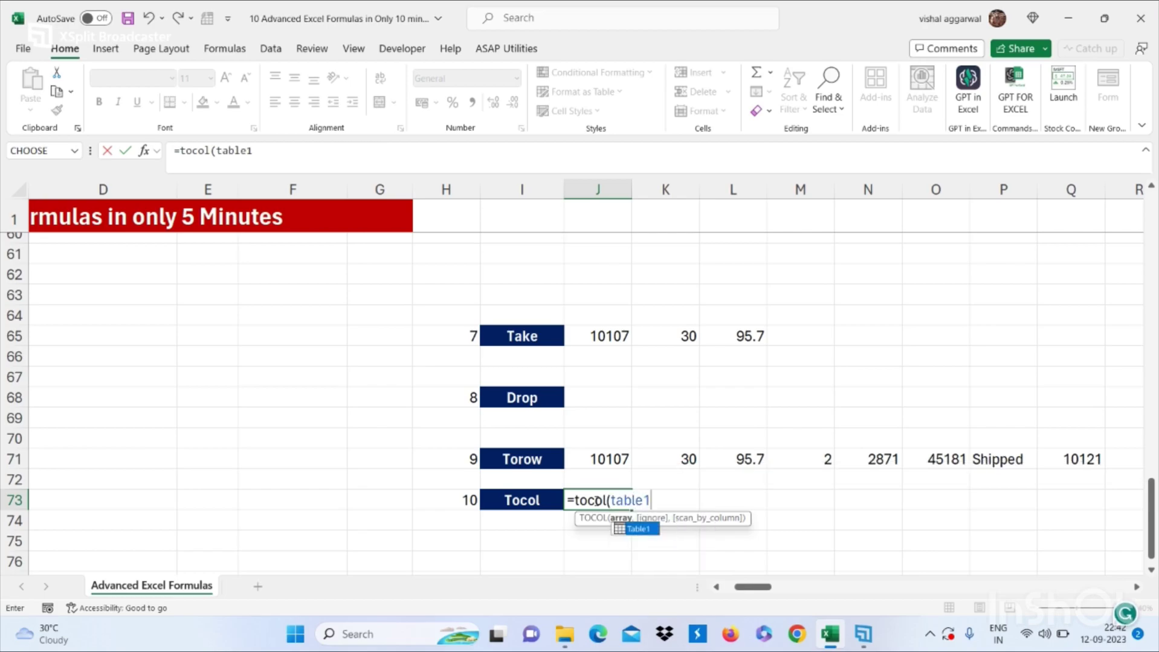
text(,0)
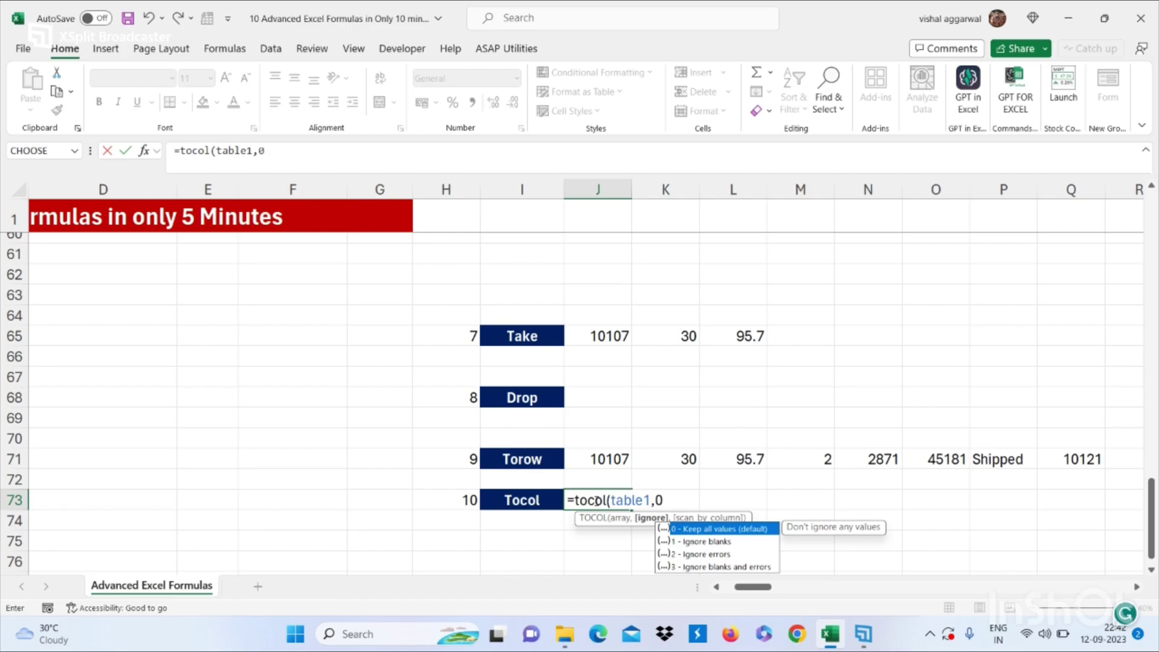
text(,)
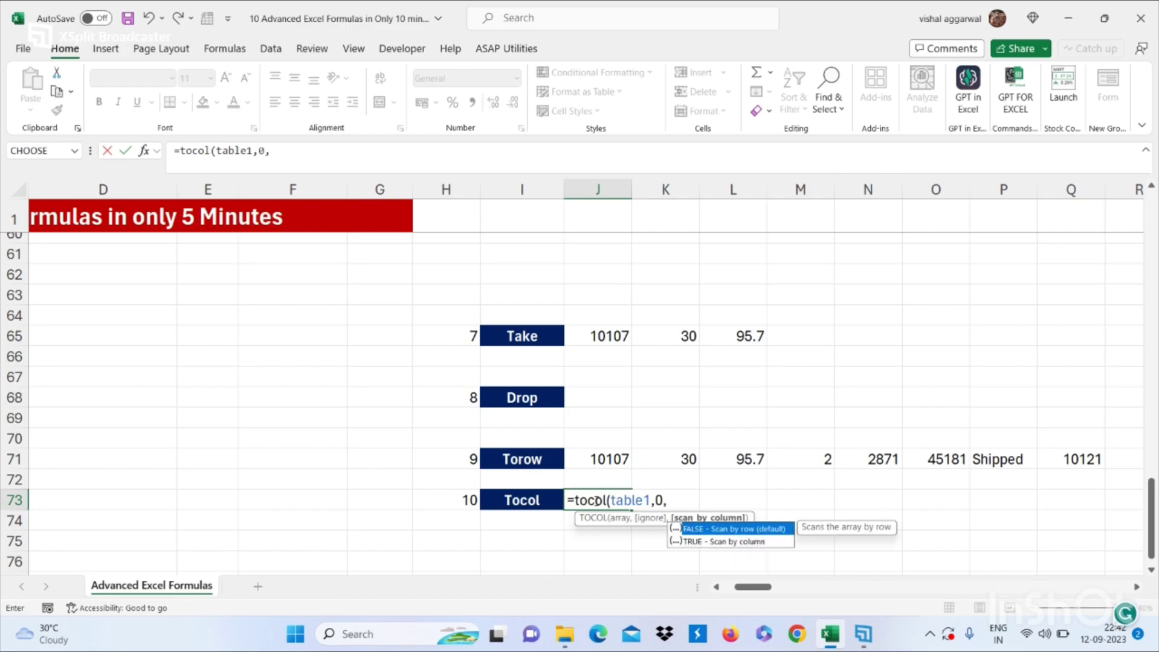
click(700, 542)
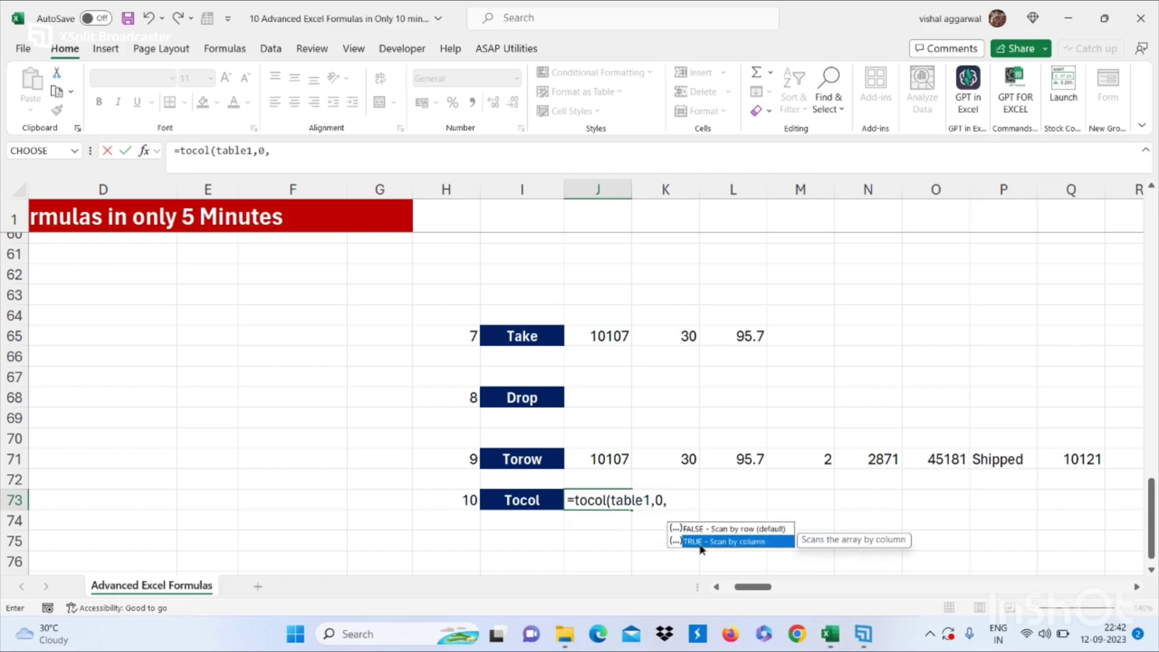
double_click(701, 542)
text())
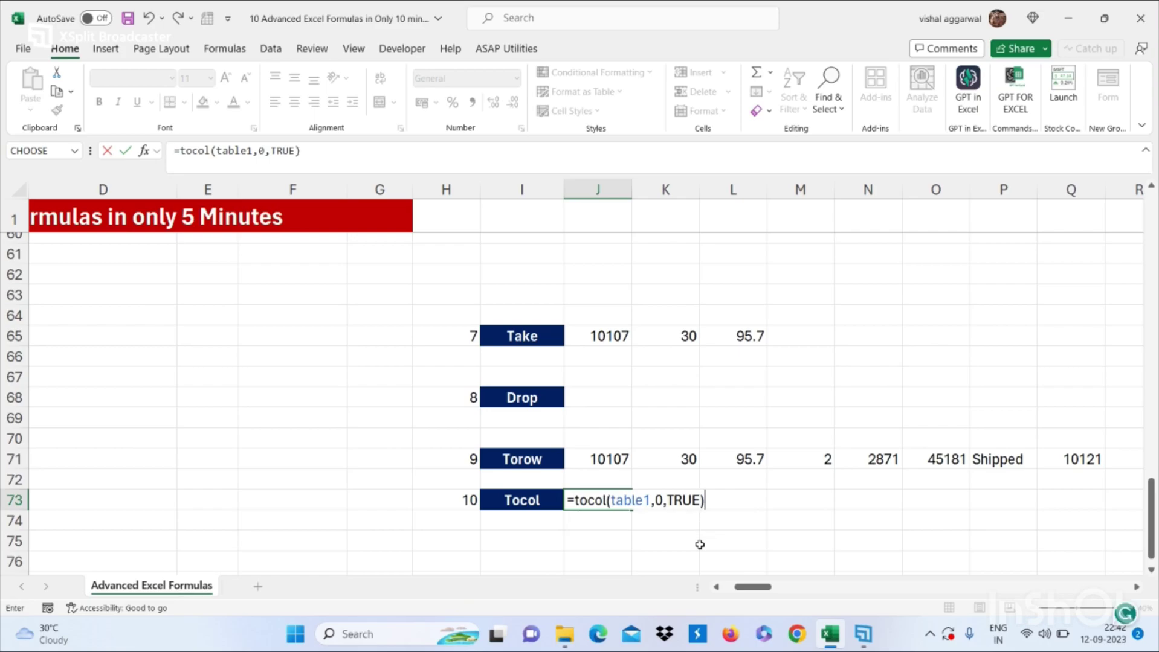
key(Return)
scroll(588, 521, down, 18)
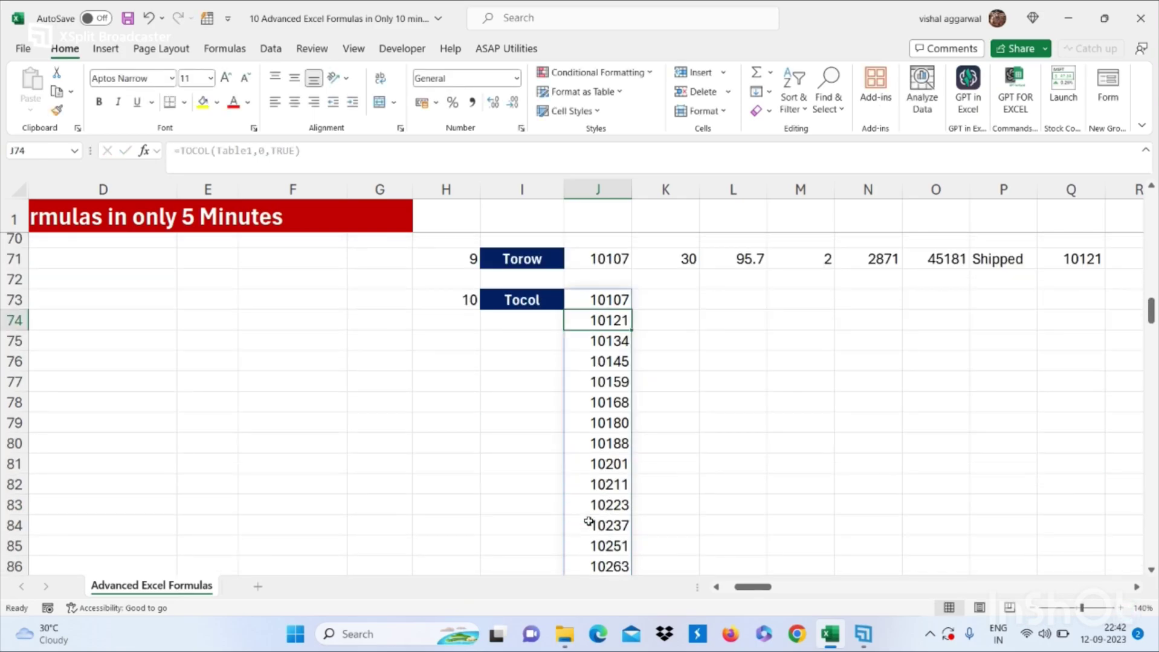
scroll(588, 520, down, 20)
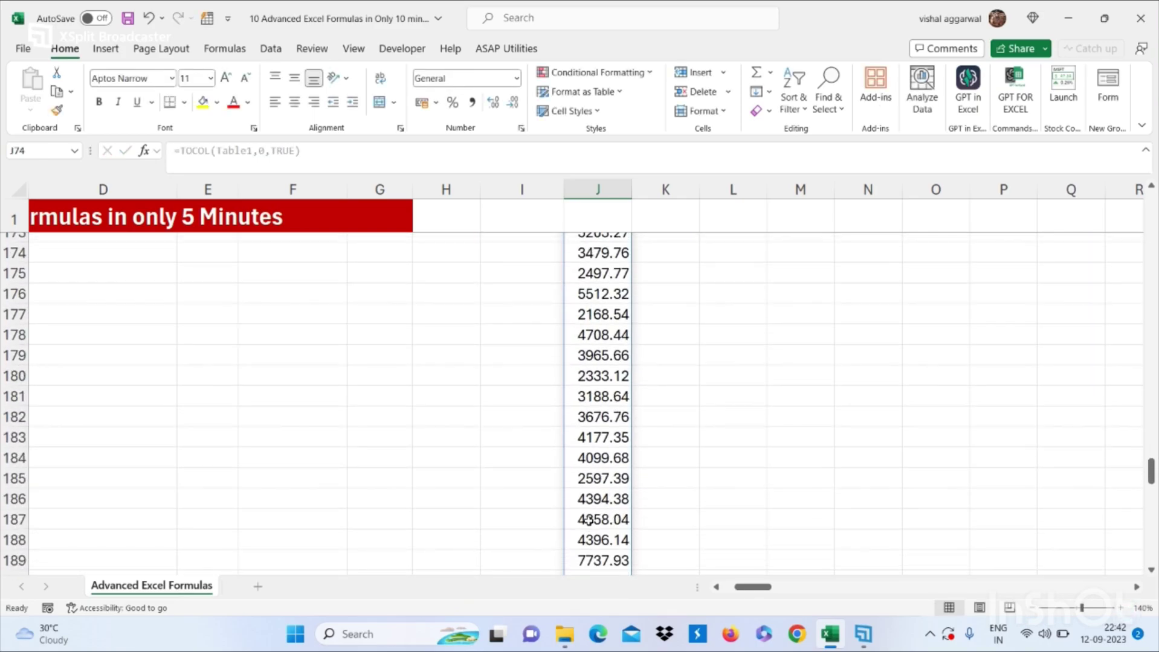
scroll(589, 521, up, 20)
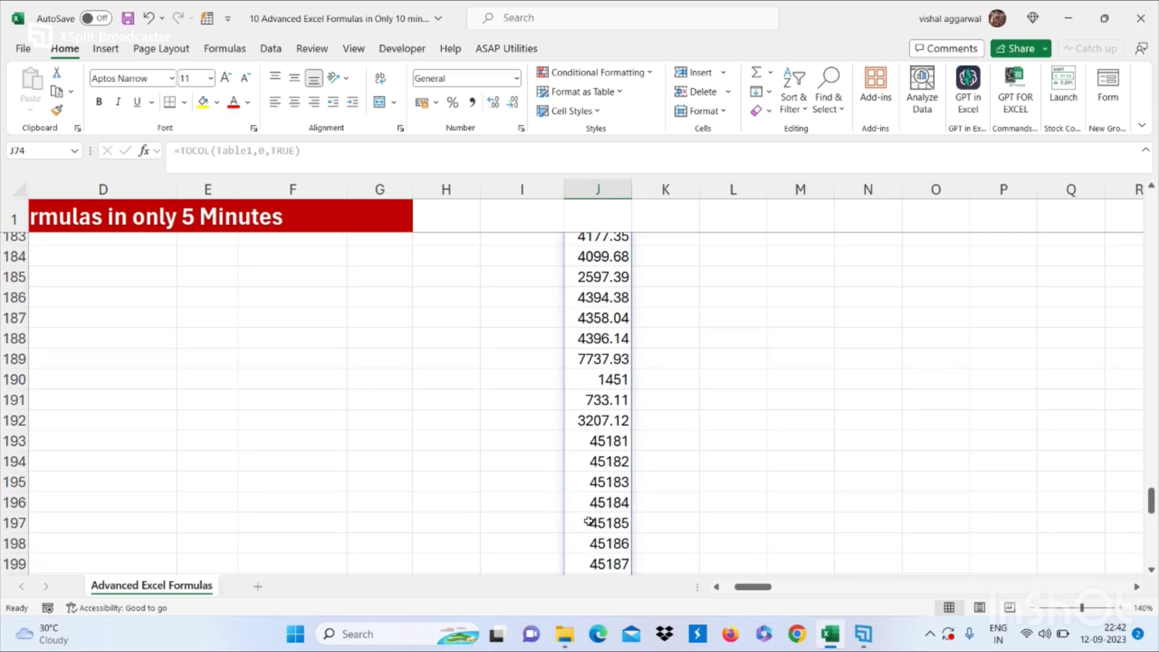
scroll(588, 521, up, 18)
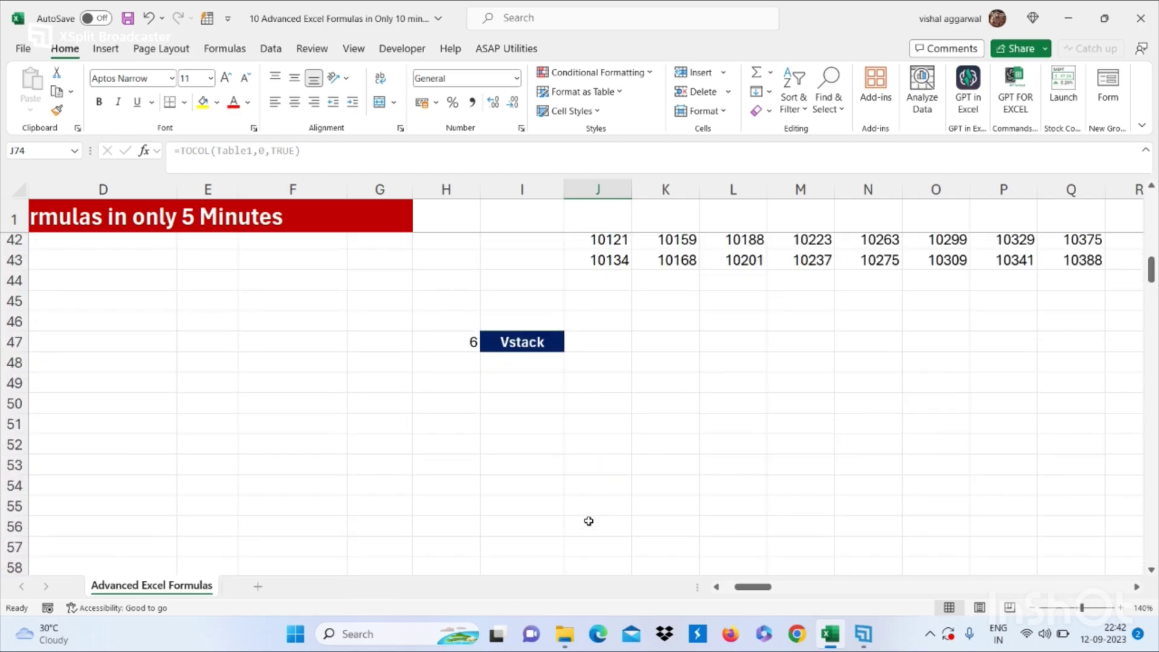
scroll(588, 521, down, 7)
scroll(588, 520, down, 5)
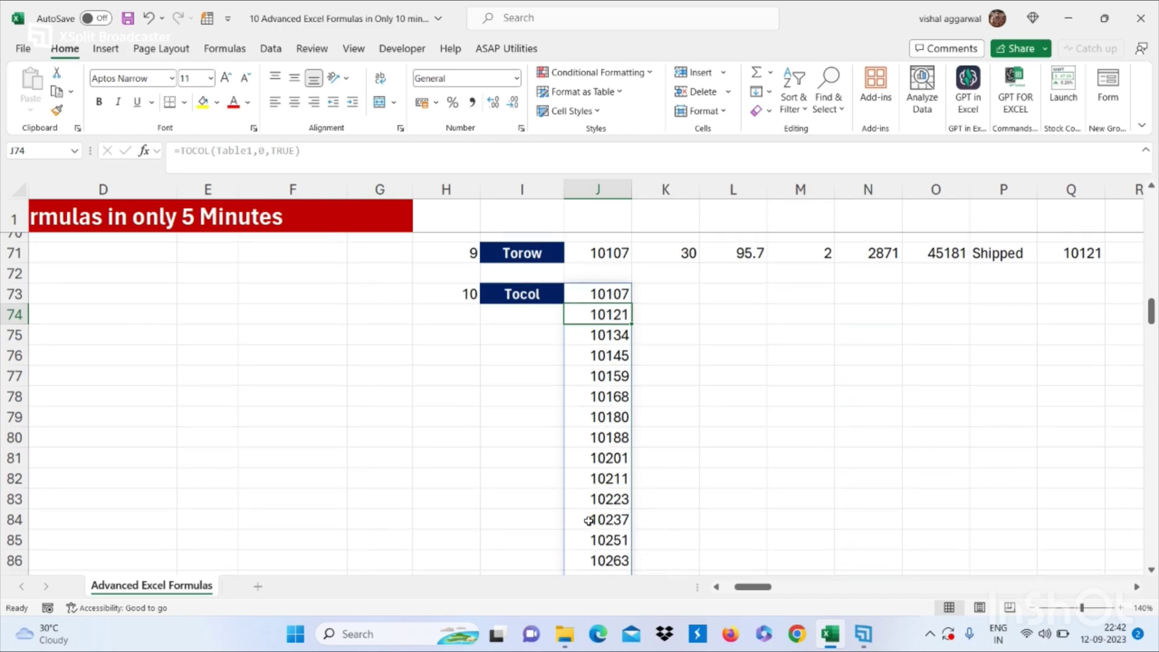
scroll(588, 521, up, 20)
scroll(588, 521, left, 3)
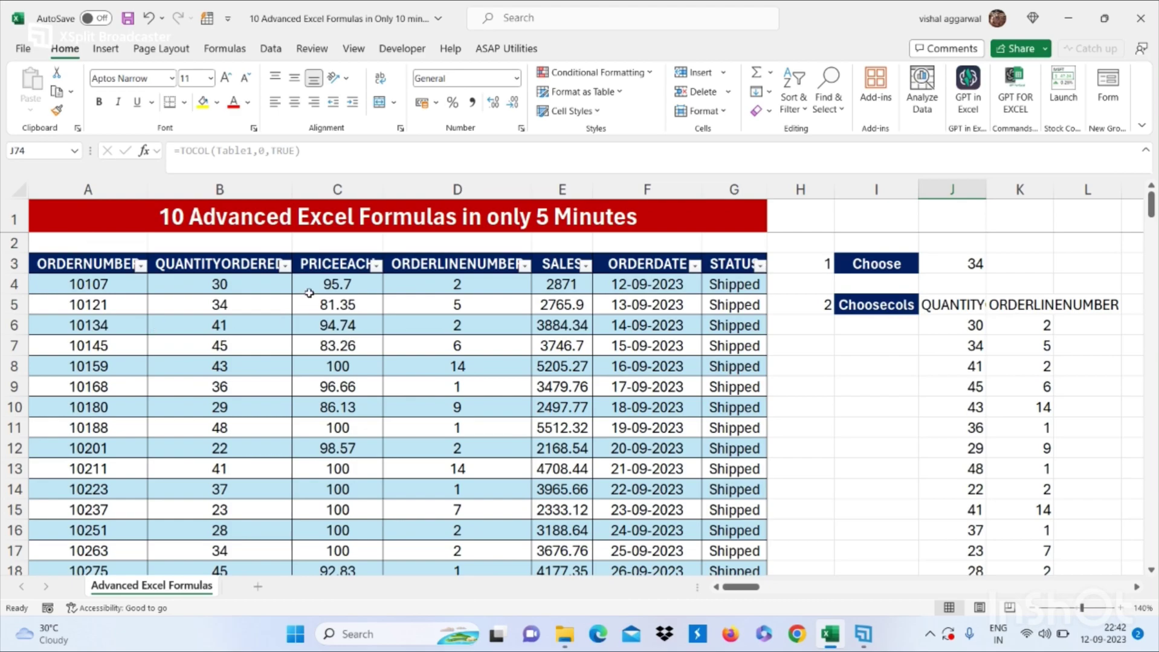
click(459, 221)
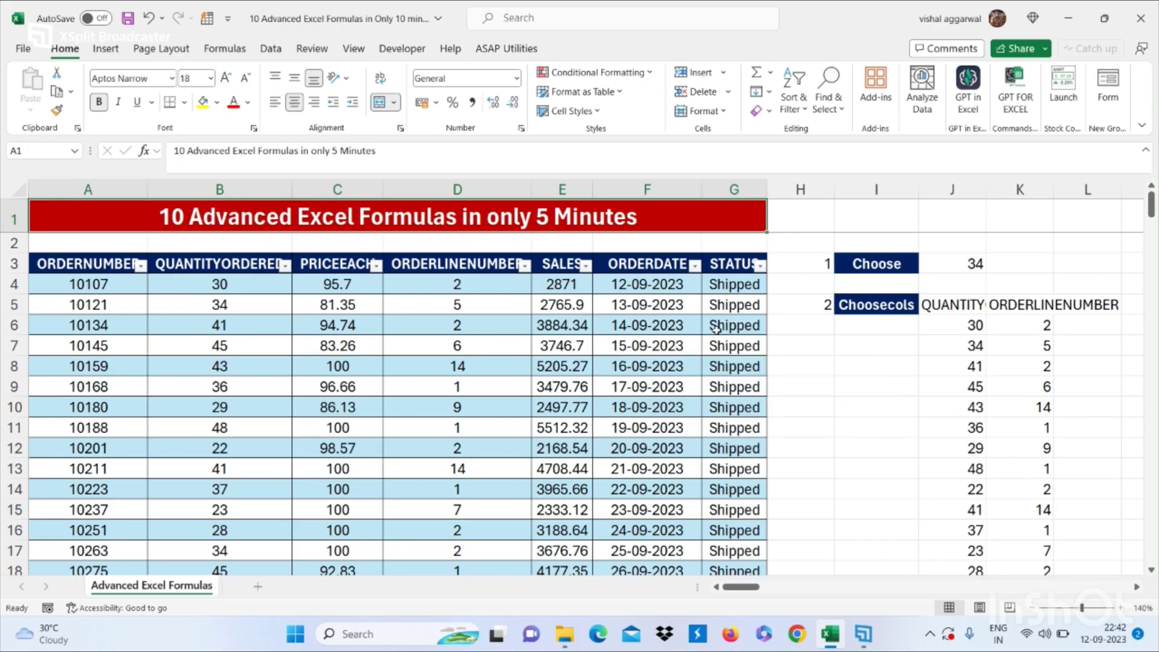
click(866, 369)
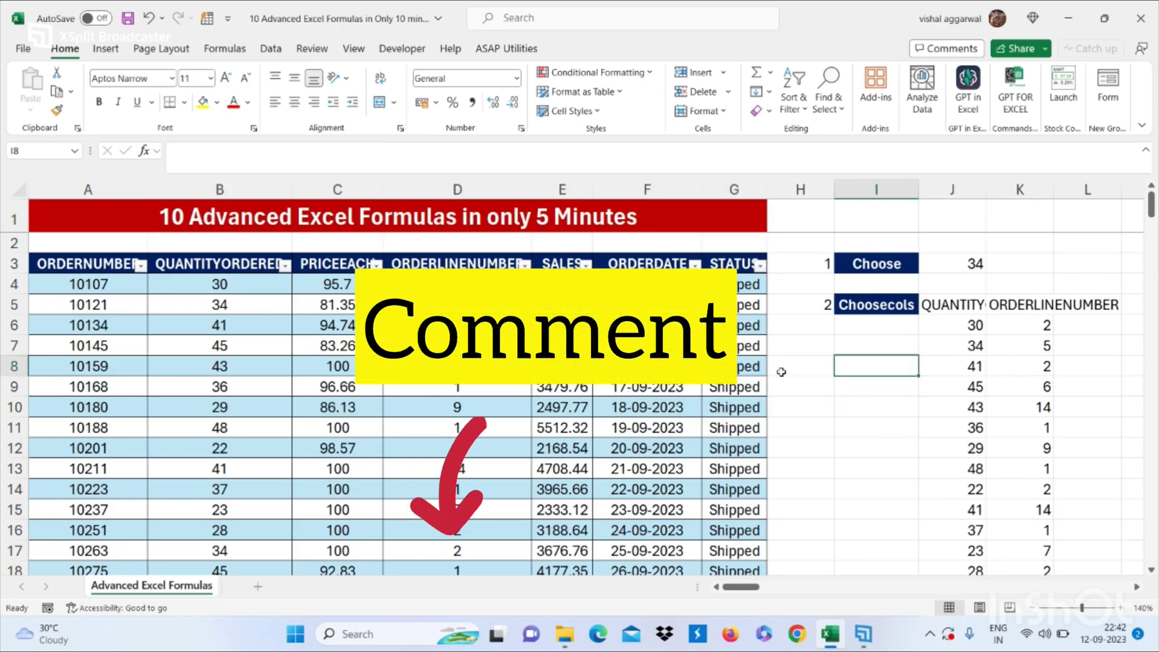